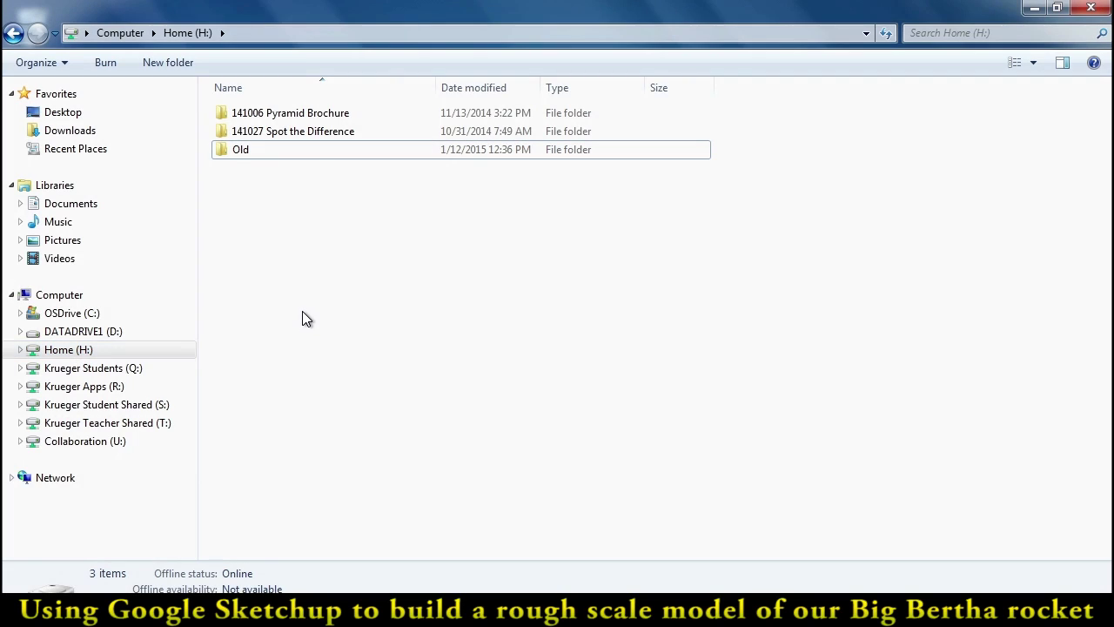
Create a new folder named '150112 Big Bertha Rocket' on Home (H:) and open it
right_click(303, 311)
mouse_move(379, 498)
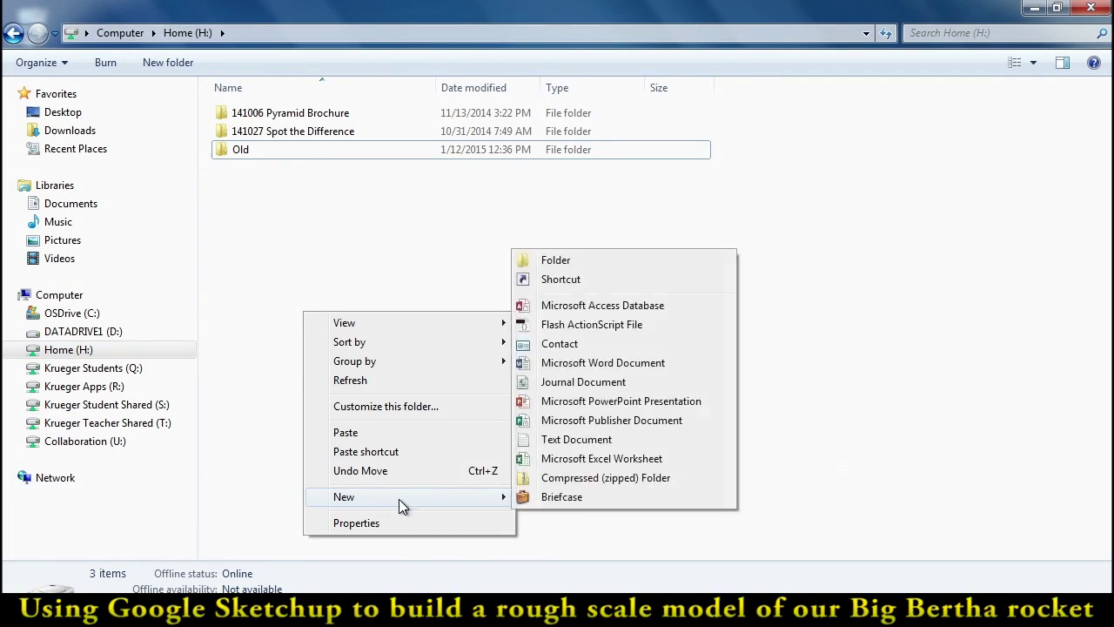
left_click(590, 251)
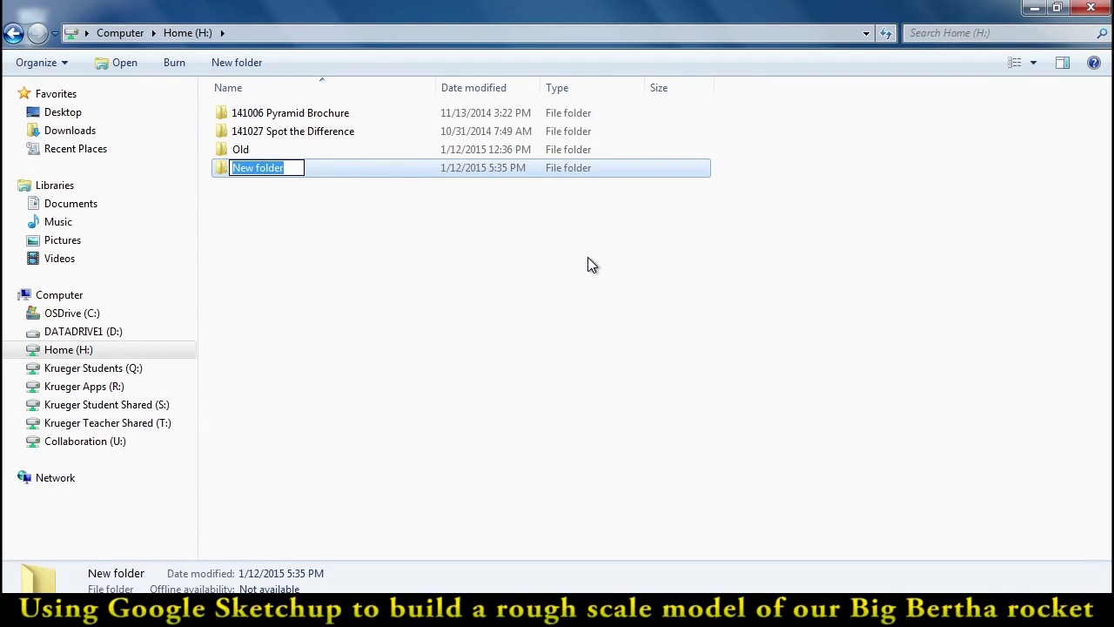
type("150")
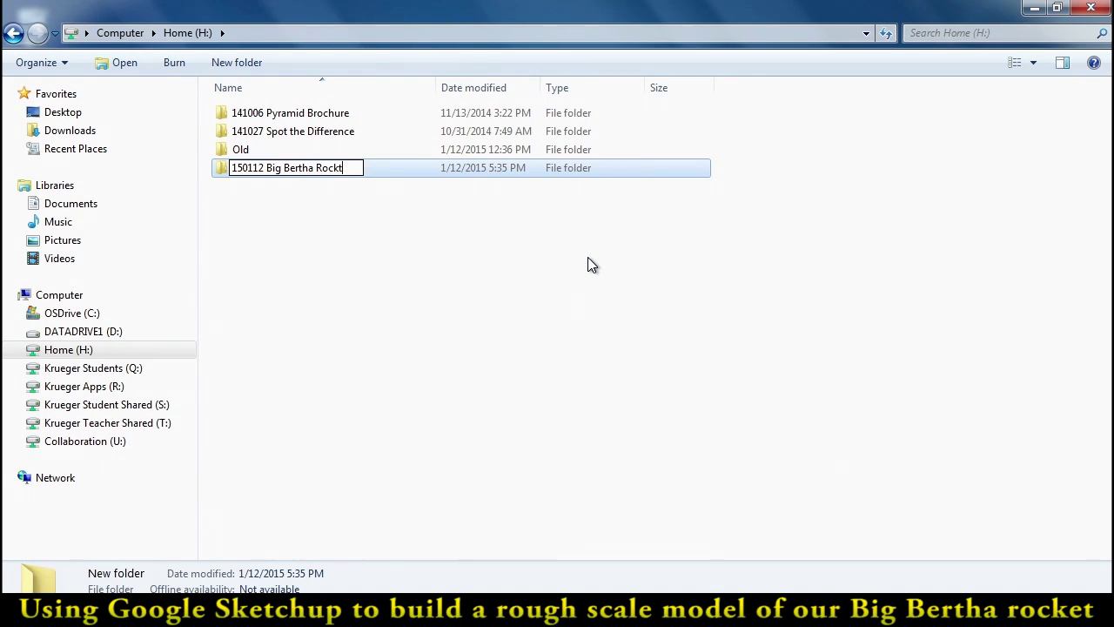
type("112 Big Bertha Rocket")
key("Return")
key("Return")
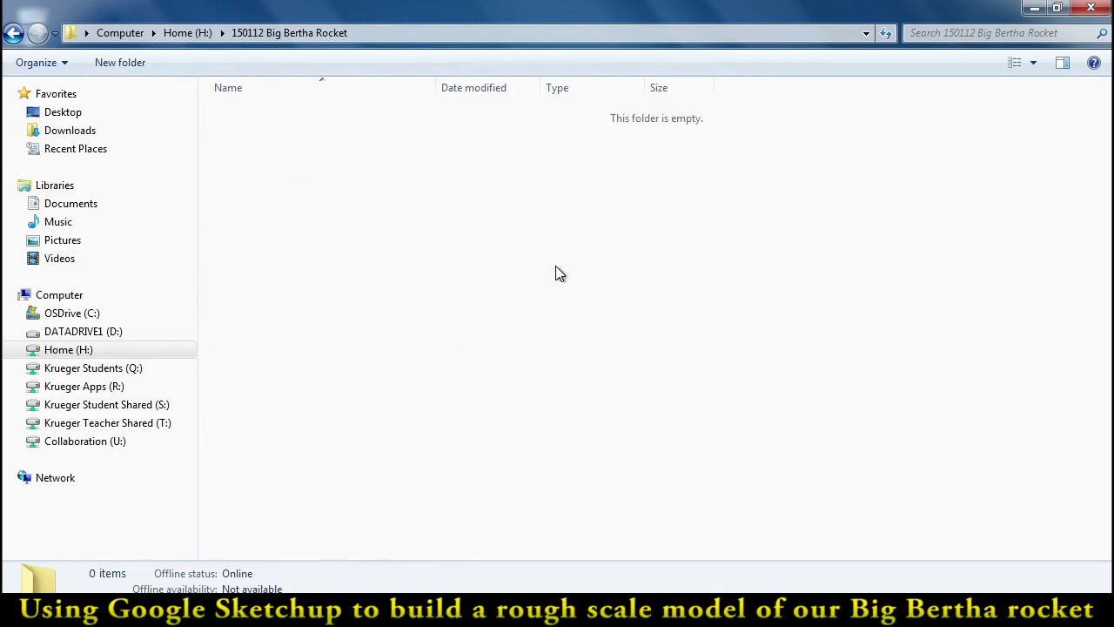
key("super")
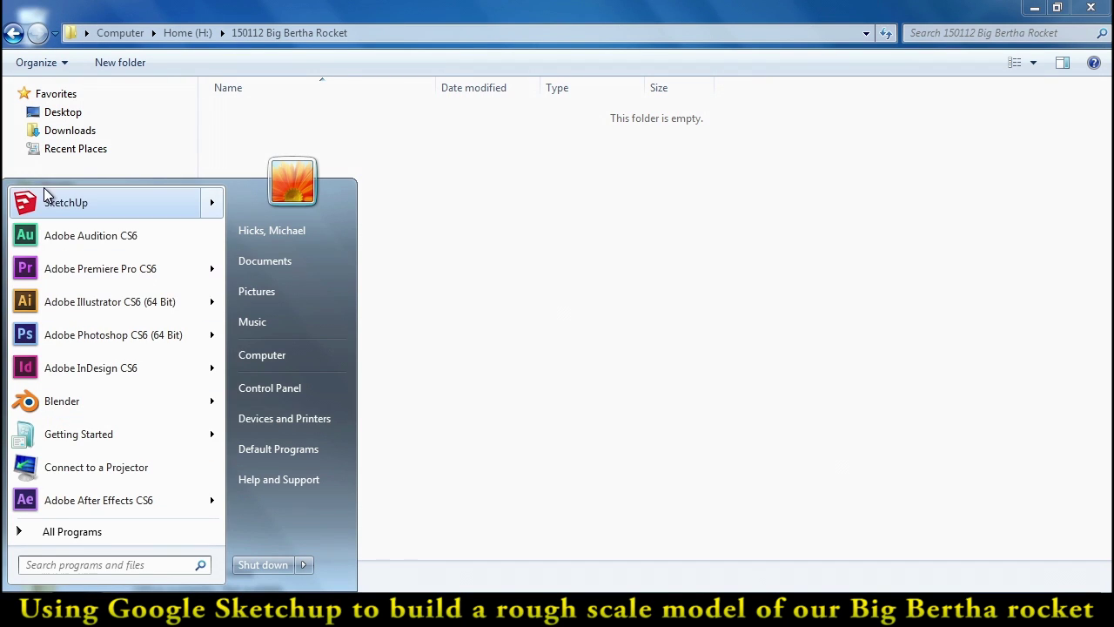
Start SketchUp with the default template and Save As into Home (H:) > 150112 Big Bertha Rocket
left_click(57, 208)
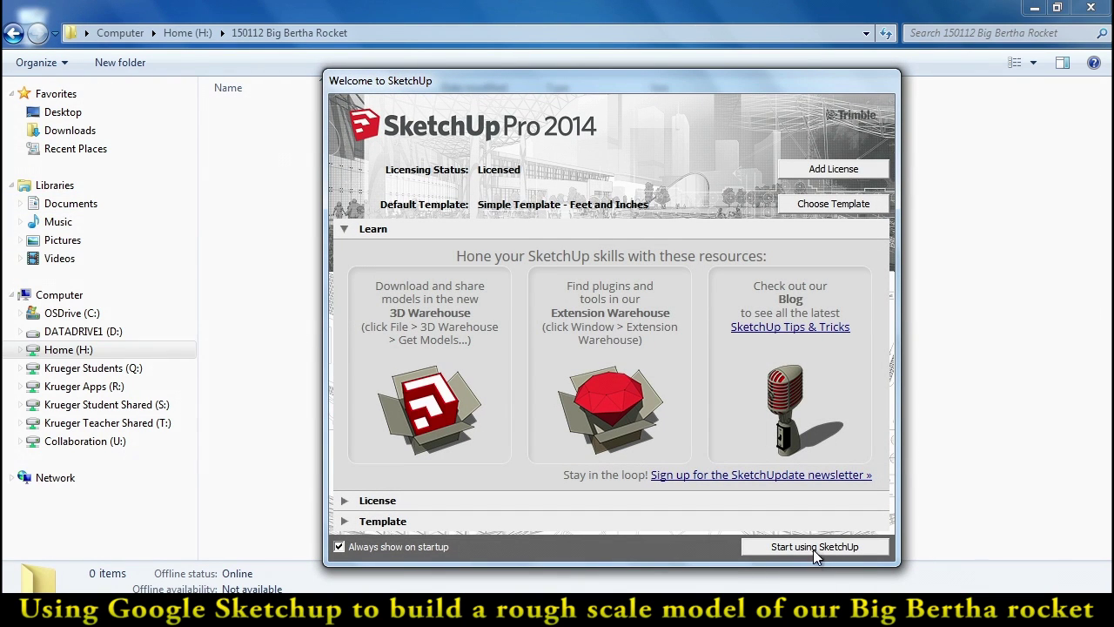
key("Return")
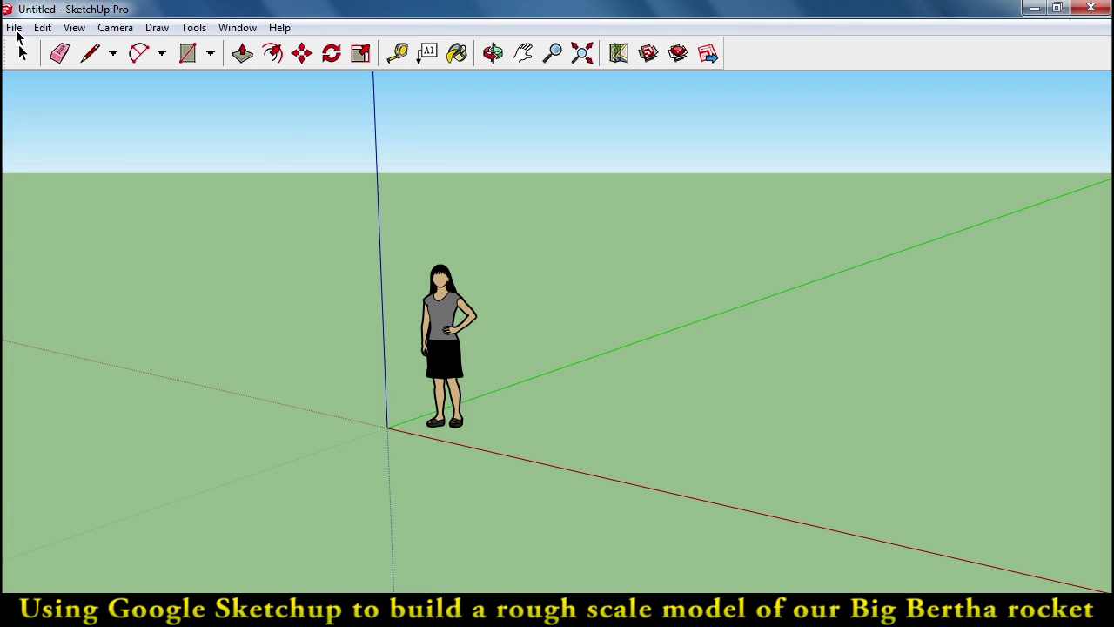
left_click(13, 27)
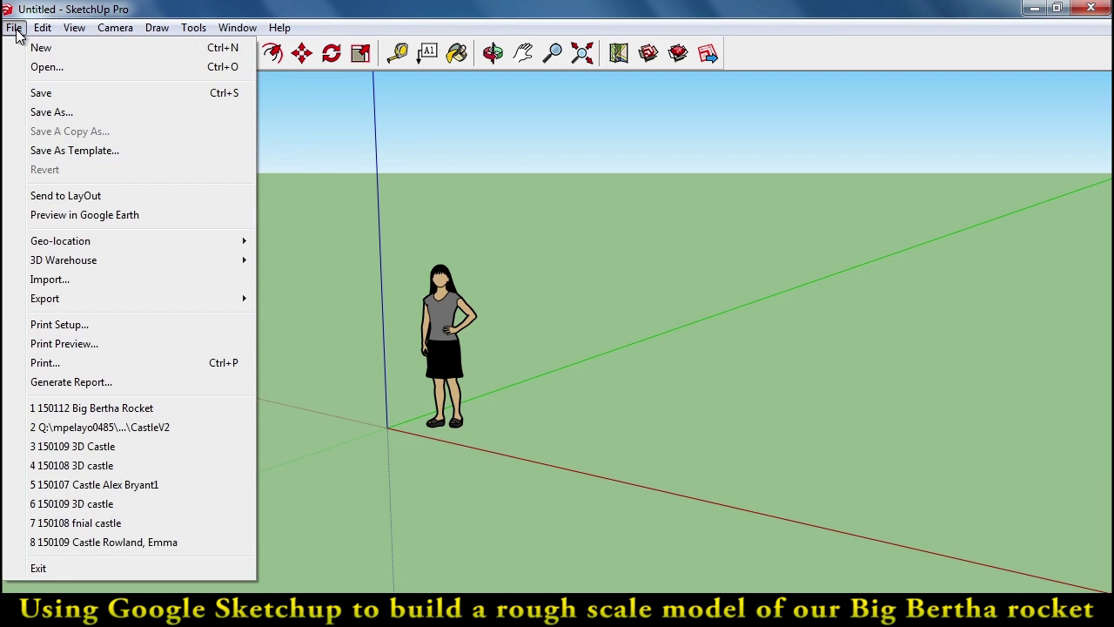
left_click(57, 111)
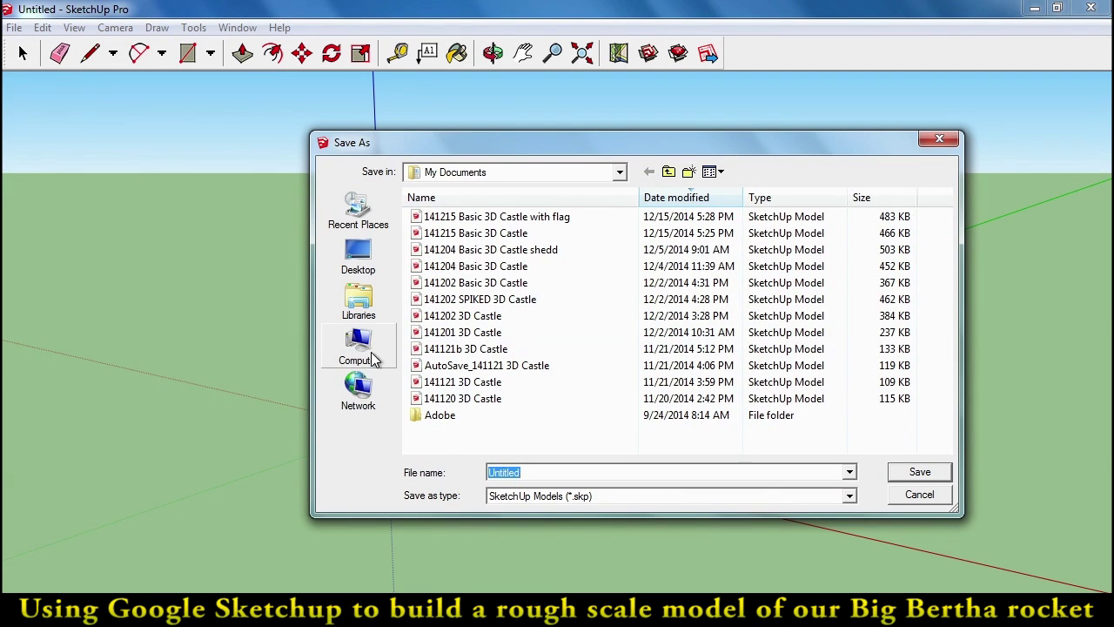
left_click(360, 348)
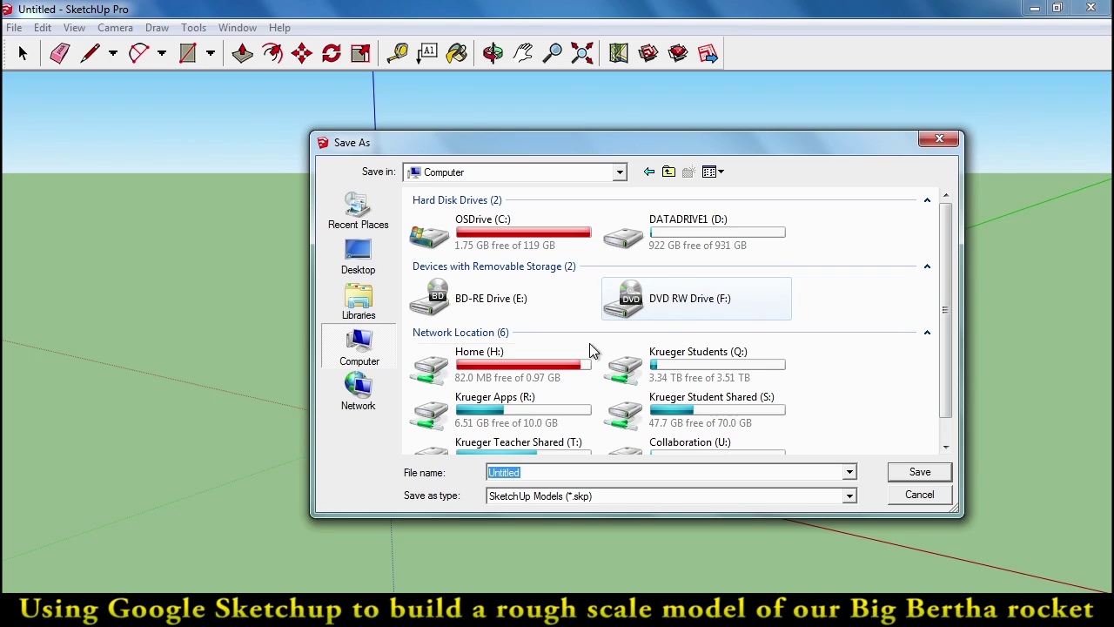
double_click(522, 360)
double_click(463, 255)
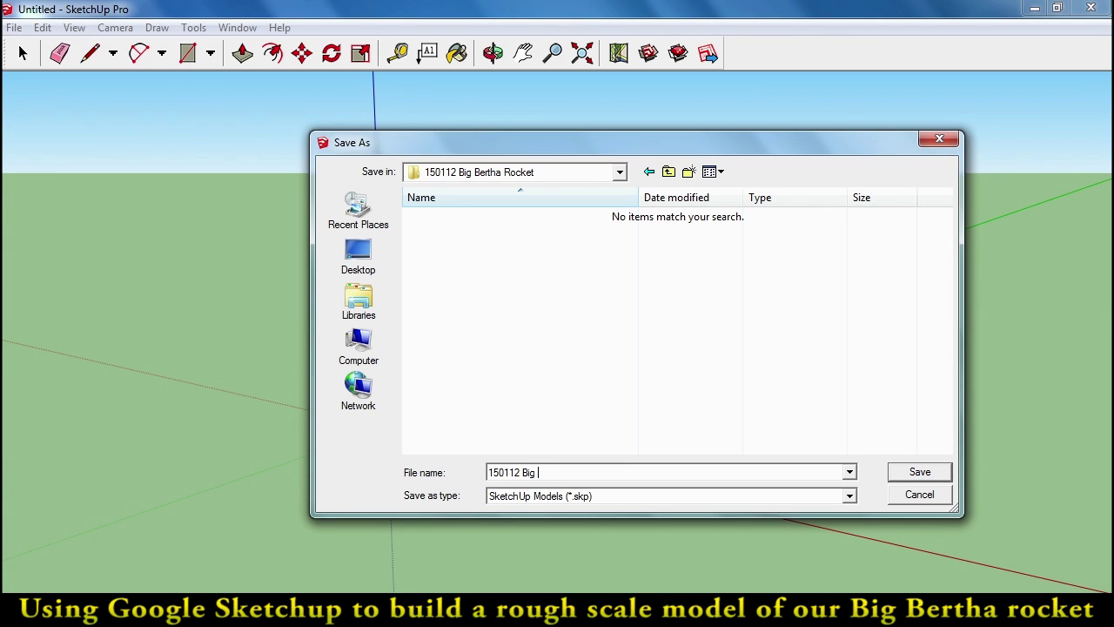
Save the model as 150112 Big Bertha Rocket and move the figure along the green axis
type("tha Rocke")
key("Return")
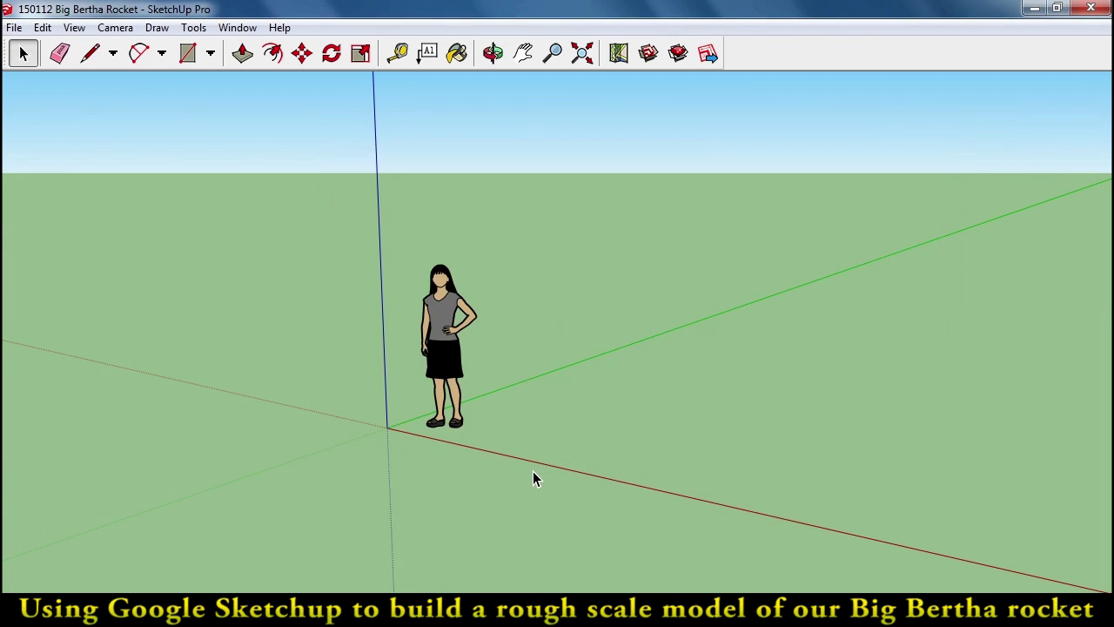
middle_click_drag(421, 368, 529, 375)
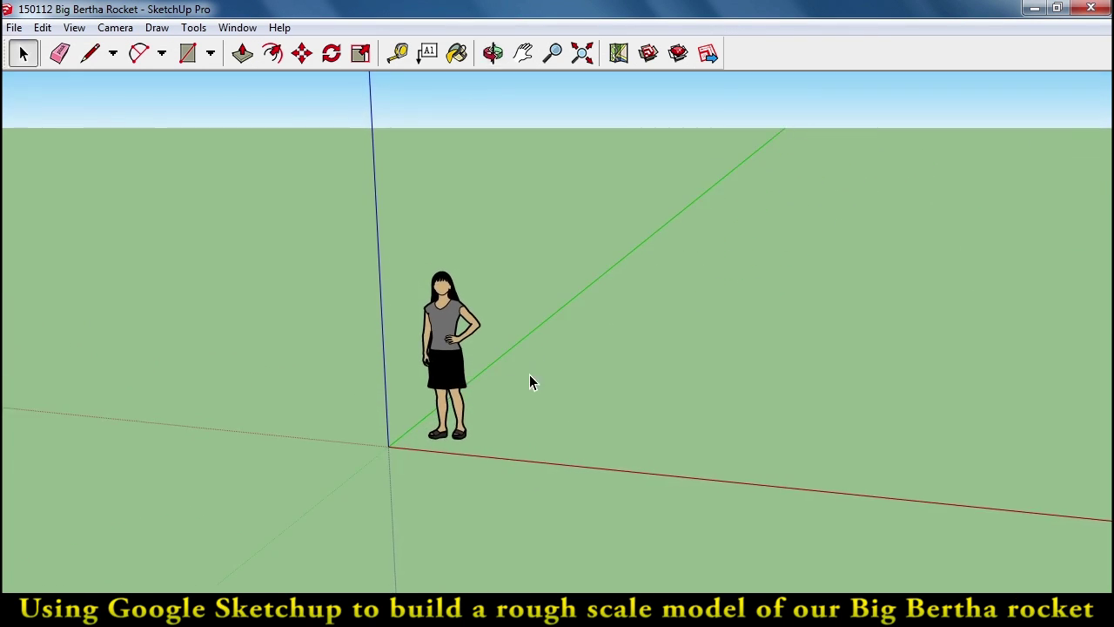
left_click(444, 369)
key("m")
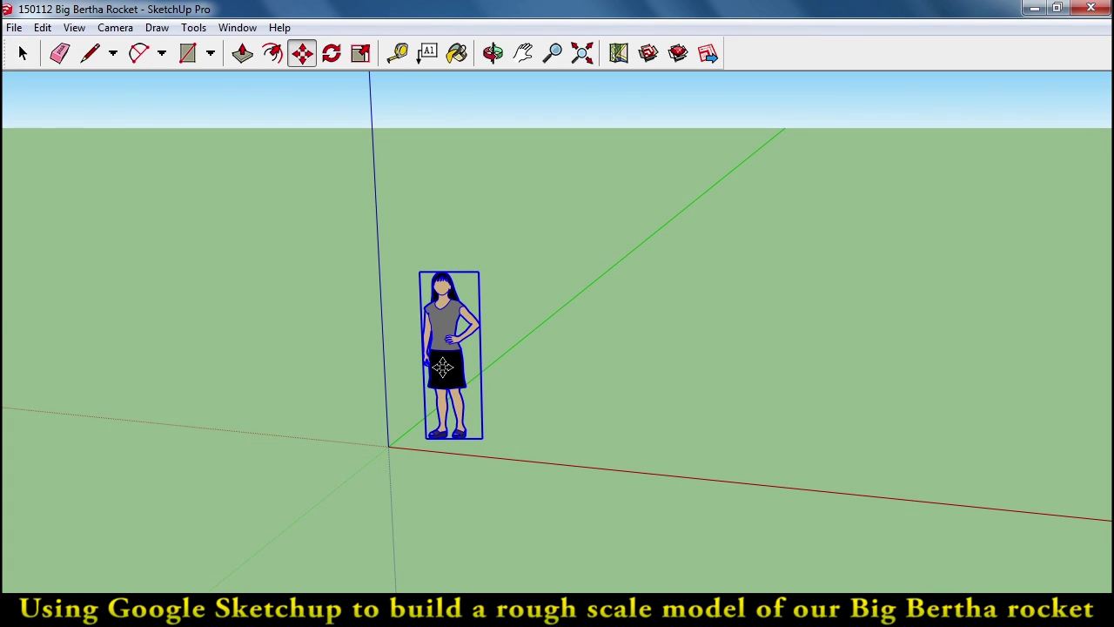
left_click_drag(444, 368, 612, 323)
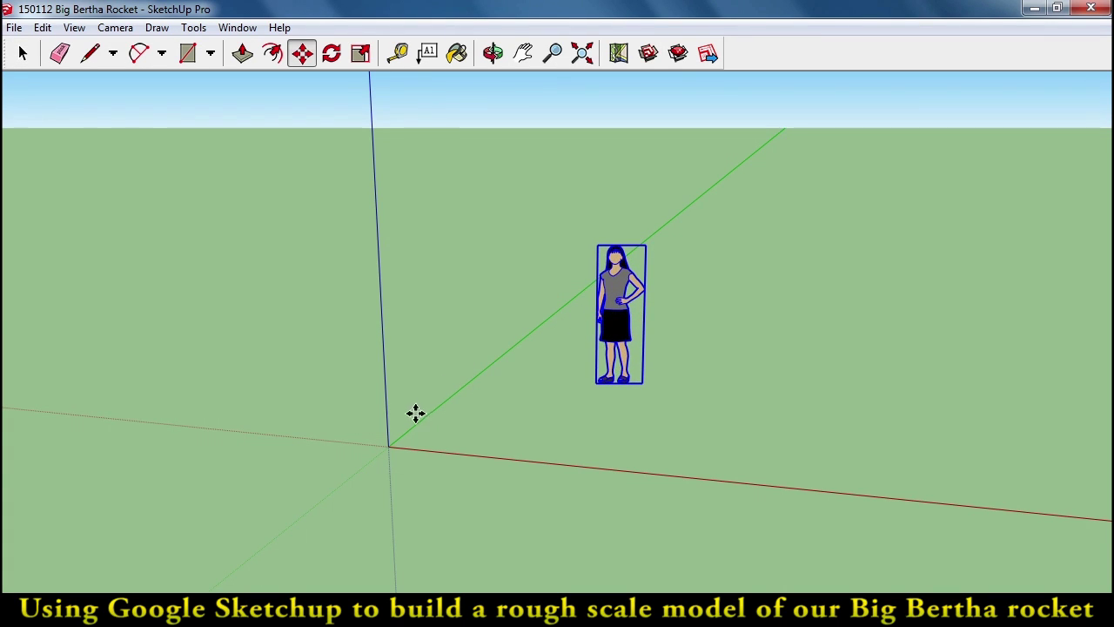
scroll(357, 412, "up", 3)
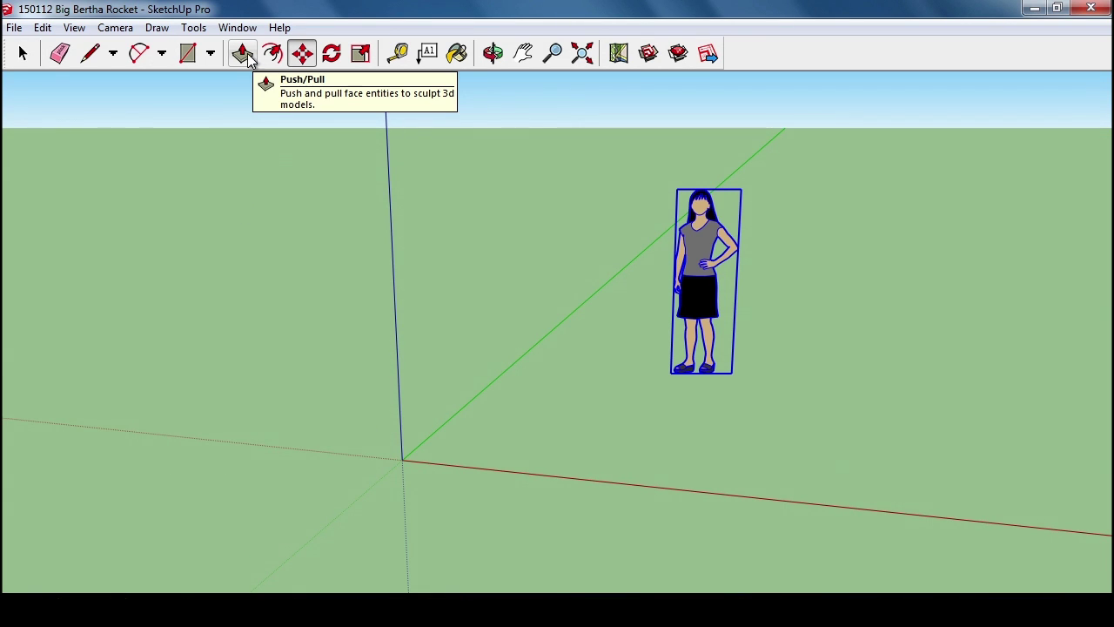
Draw a circle of radius .8' centred on the origin
left_click(209, 53)
left_click(221, 100)
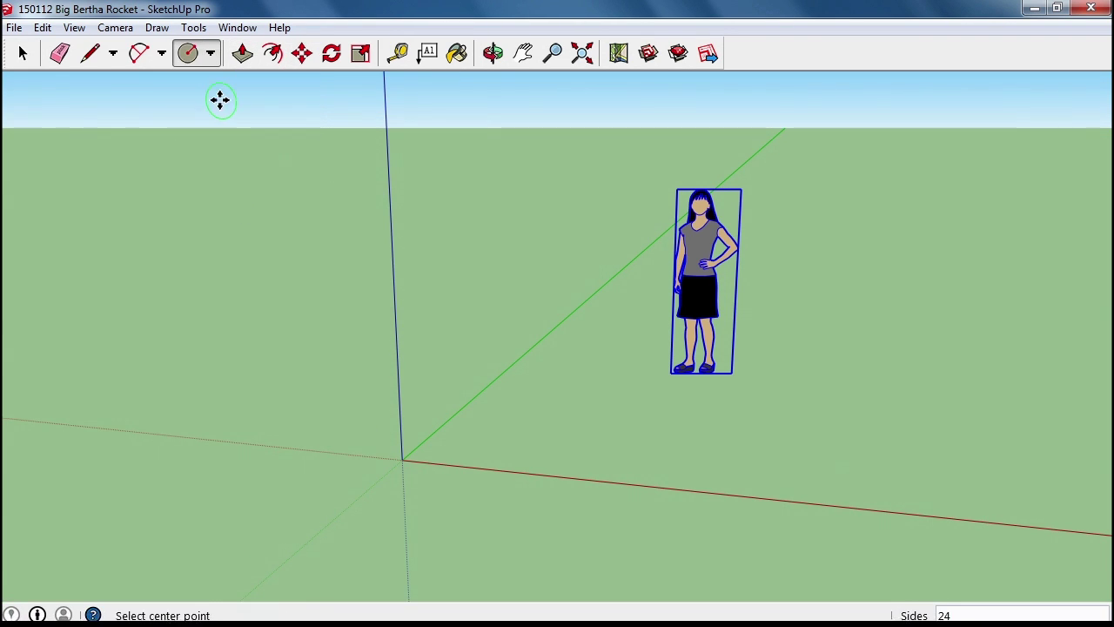
left_click(403, 459)
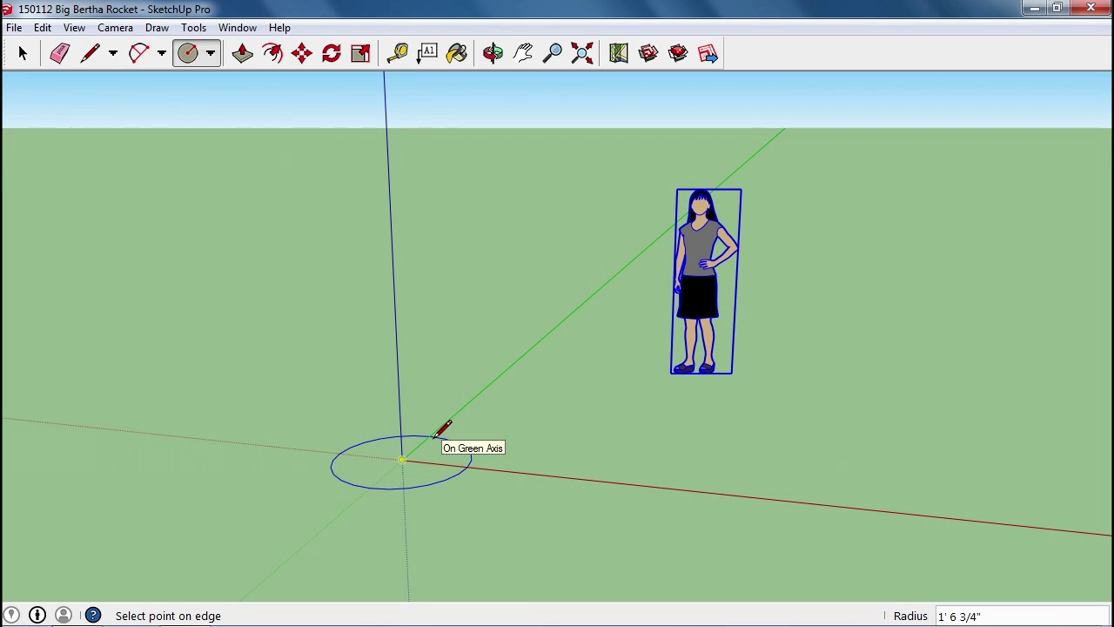
type(".8")
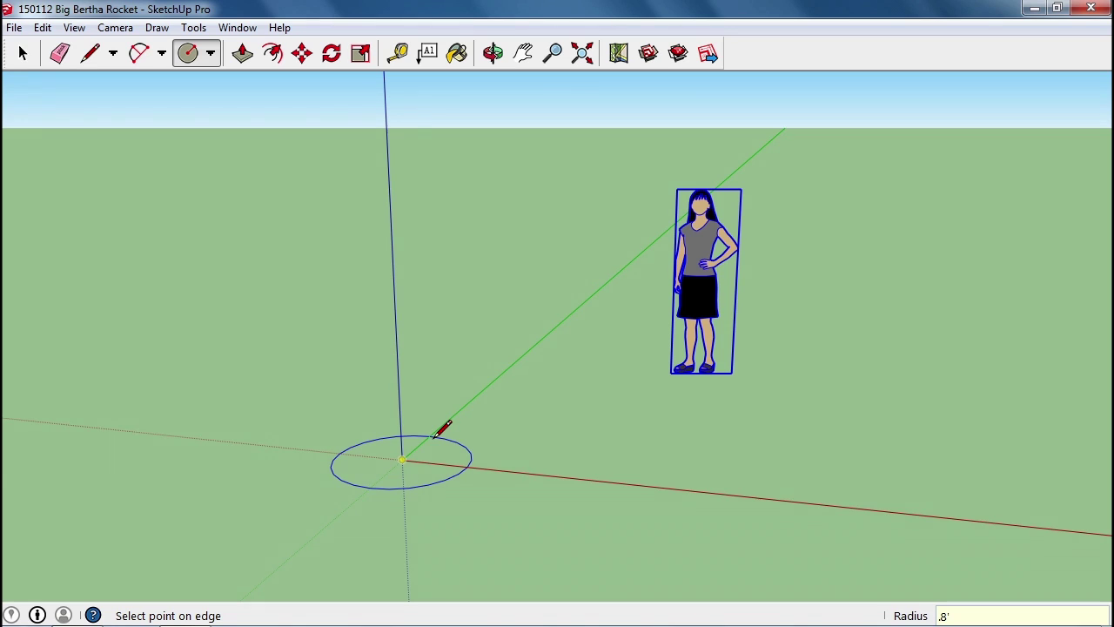
key("Return")
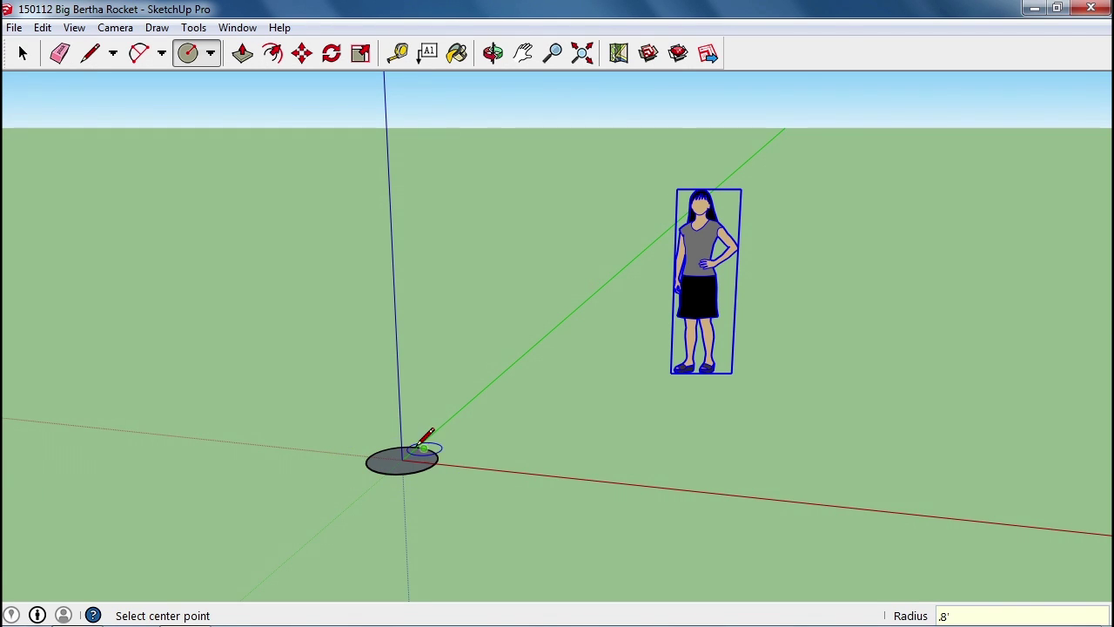
scroll(427, 440, "up", 5)
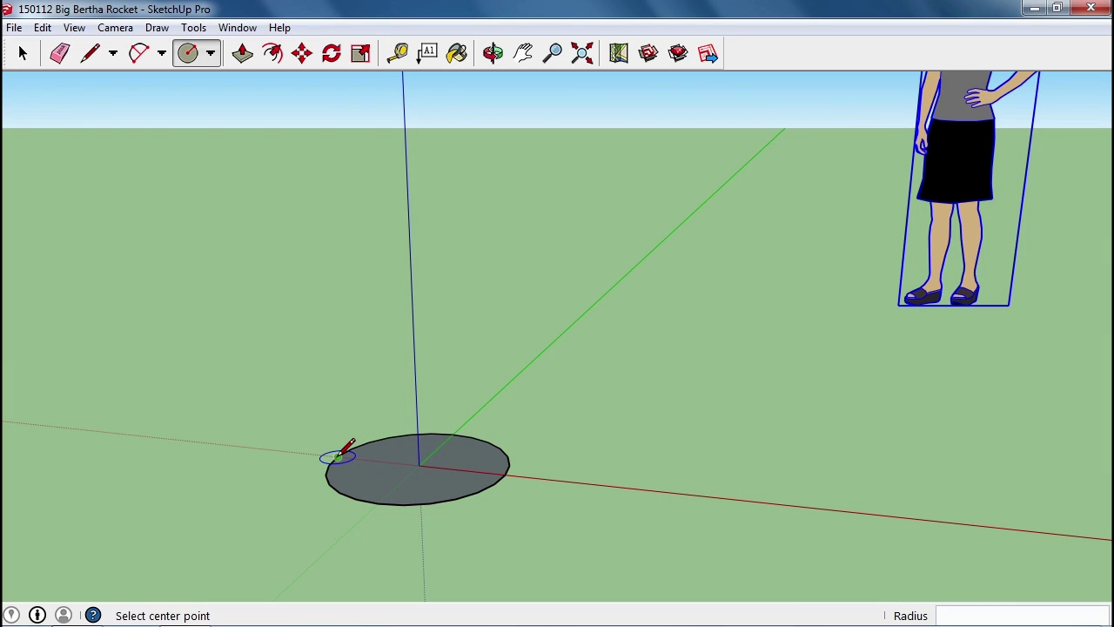
key("space")
Push/pull the disk upward into an 18' tall cylinder
left_click(447, 469)
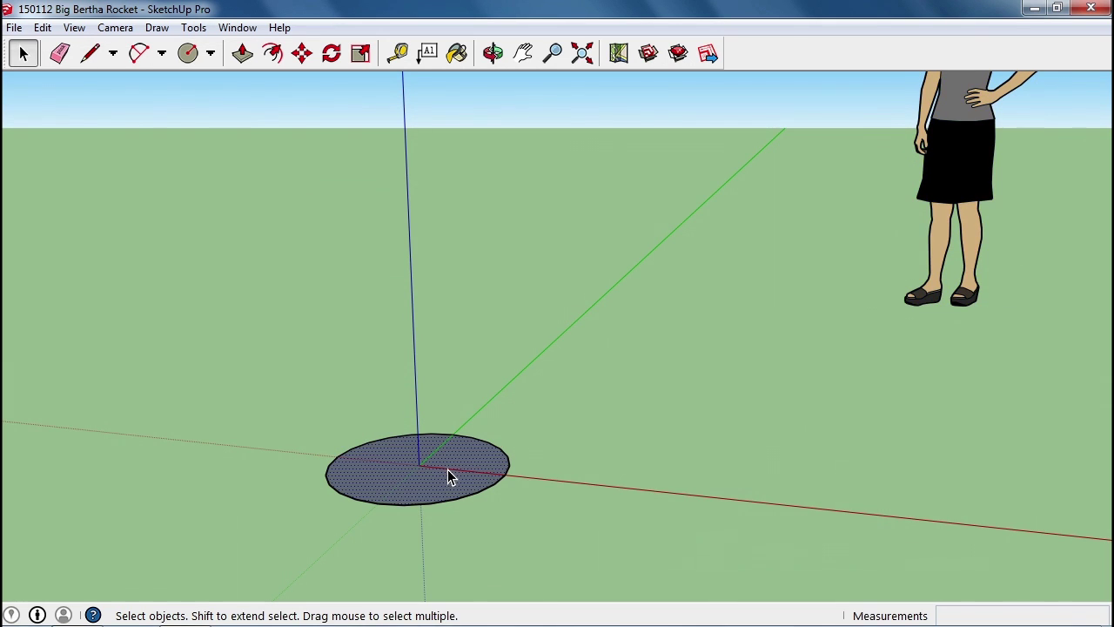
key("p")
left_click_drag(448, 469, 452, 418)
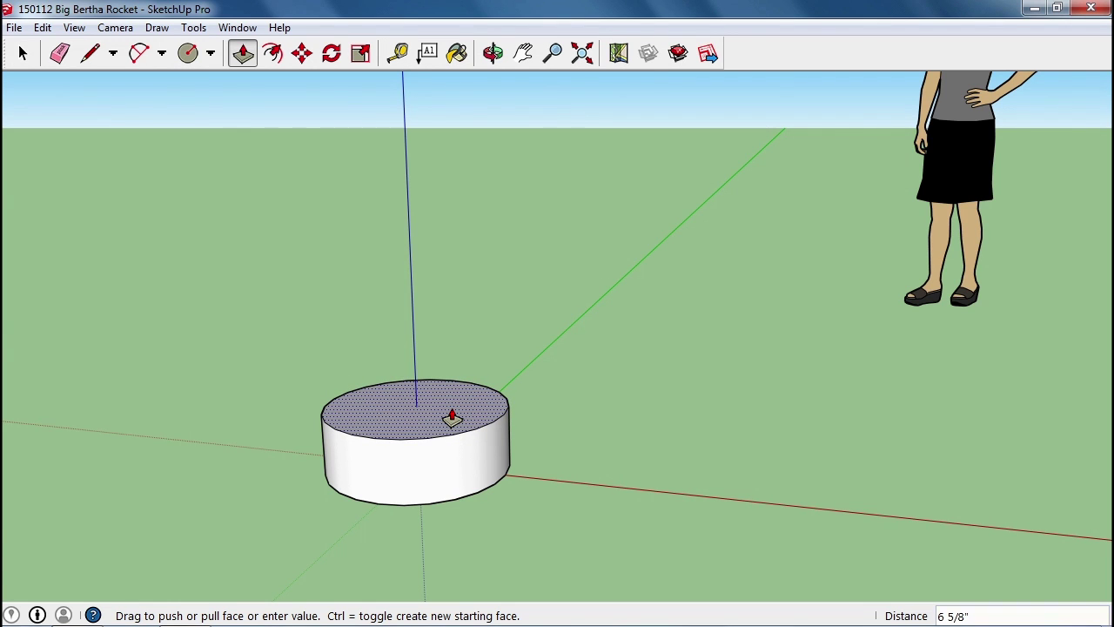
key("Return")
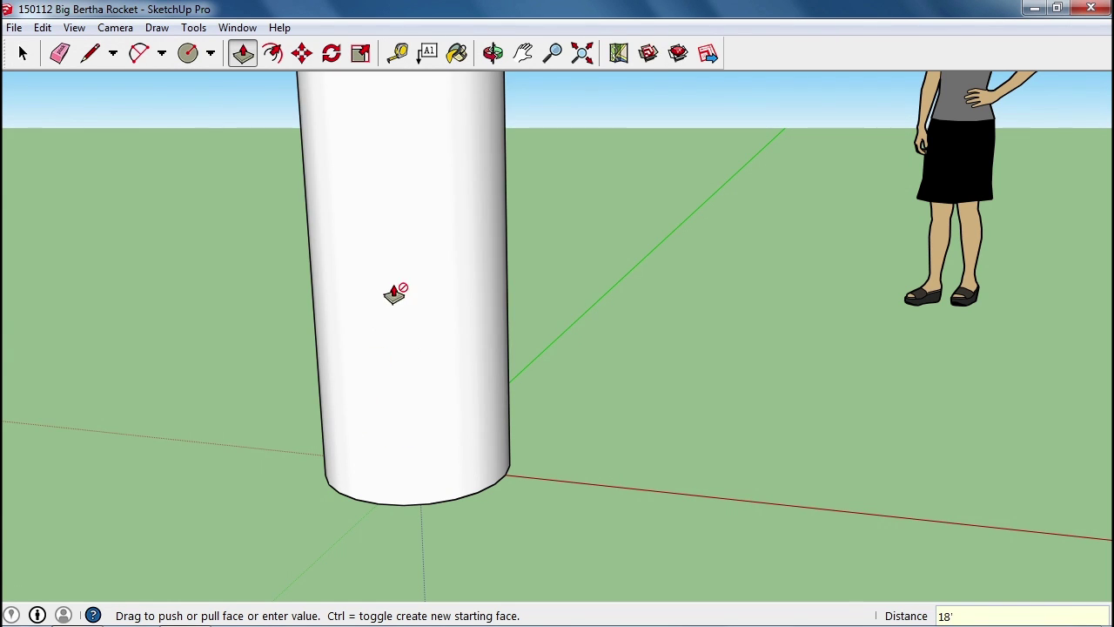
Orbit, pan and zoom around the cylinder to inspect its top and sides
middle_click_drag(394, 294, 415, 348)
scroll(415, 263, "down", 5)
middle_click_drag(427, 180, 487, 187, "shift")
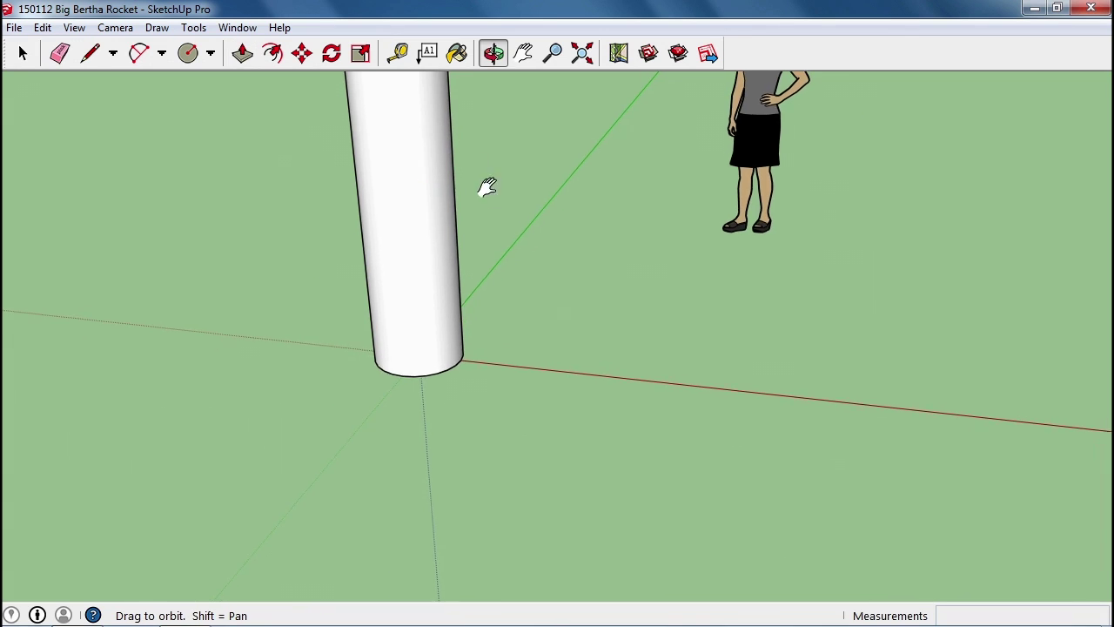
scroll(527, 348, "down", 3)
scroll(532, 241, "down", 2)
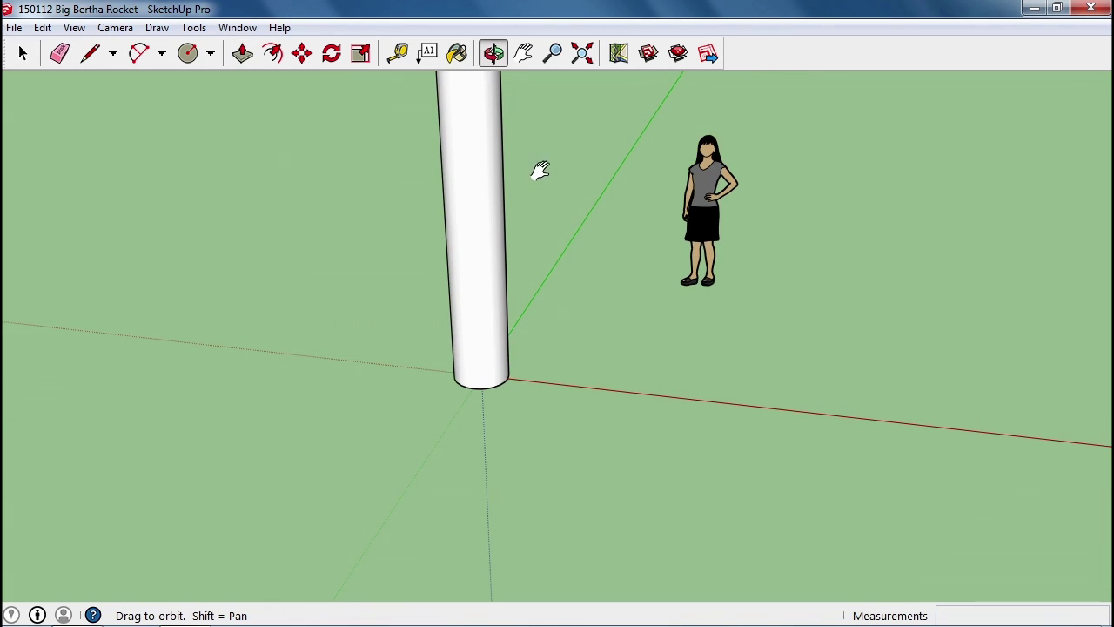
middle_click_drag(540, 170, 510, 435, "shift")
scroll(545, 232, "down", 2)
scroll(559, 190, "down", 1)
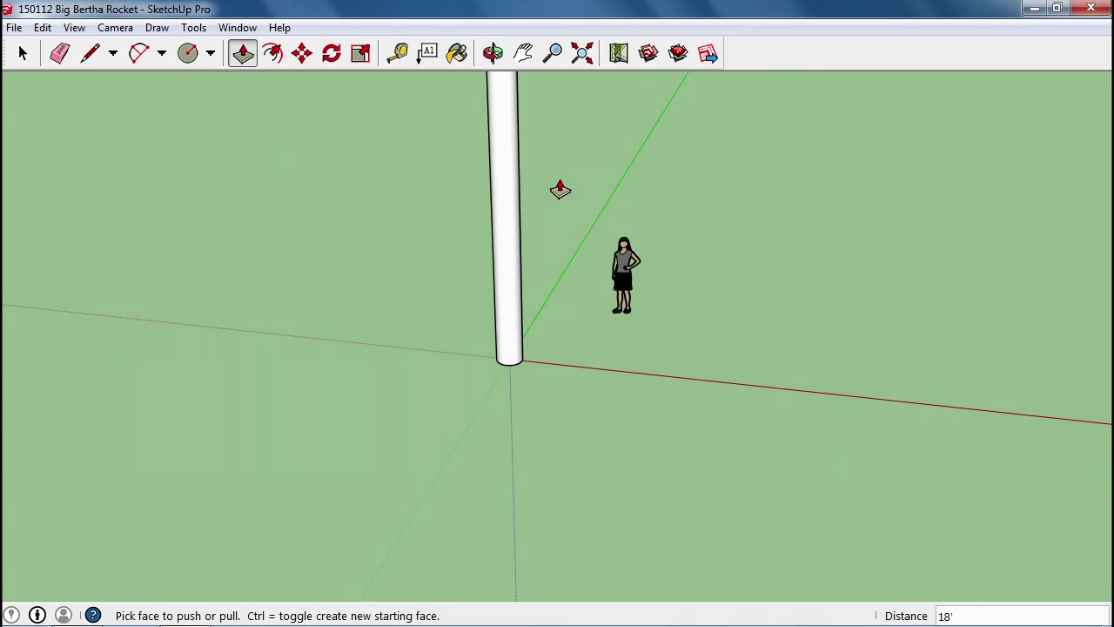
middle_click_drag(559, 190, 538, 240)
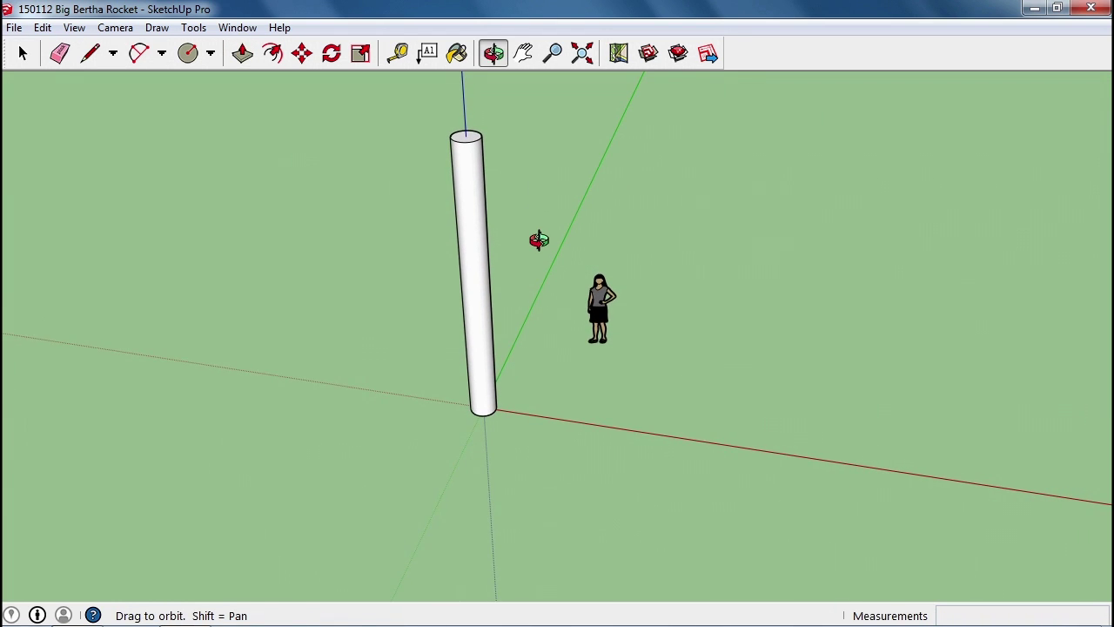
scroll(528, 197, "up", 1)
scroll(510, 159, "up", 2)
middle_click_drag(510, 159, 630, 416)
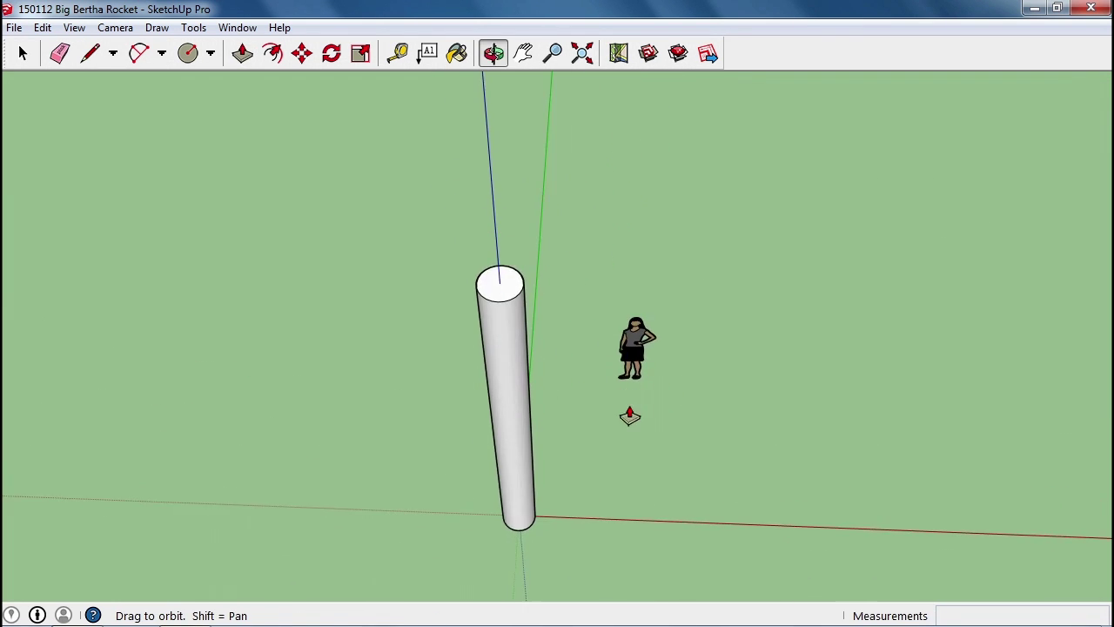
scroll(551, 306, "up", 3)
scroll(505, 251, "up", 2)
middle_click_drag(505, 251, 493, 349)
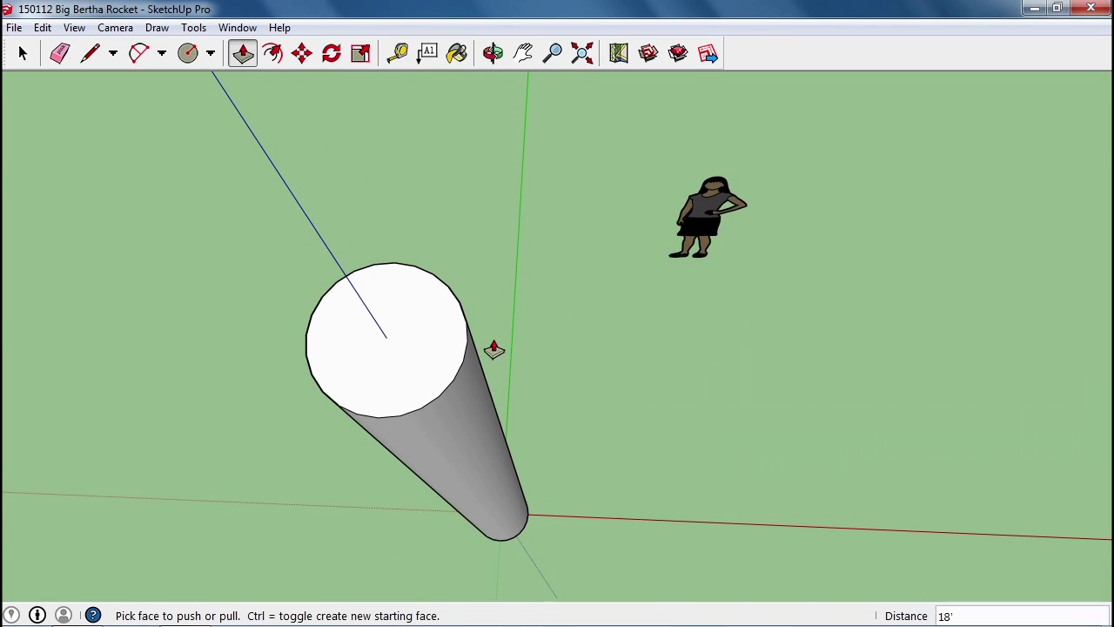
middle_click_drag(388, 346, 622, 370)
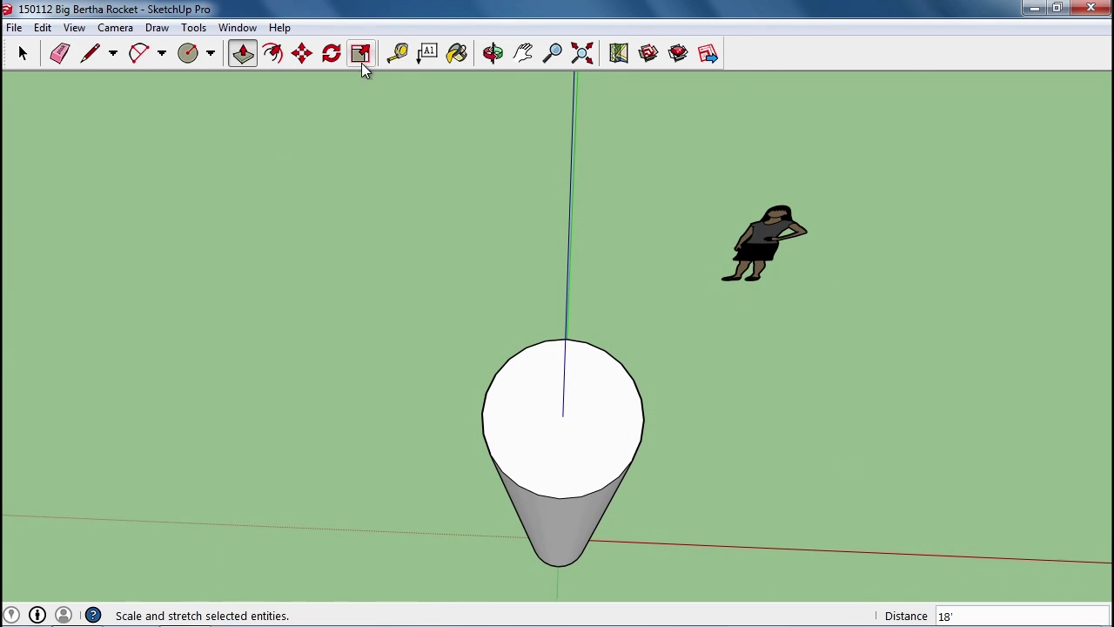
left_click(397, 53)
Place two perpendicular Tape Measure guides across the cylinder's top, crossing at its centre
middle_click_drag(498, 332, 497, 360)
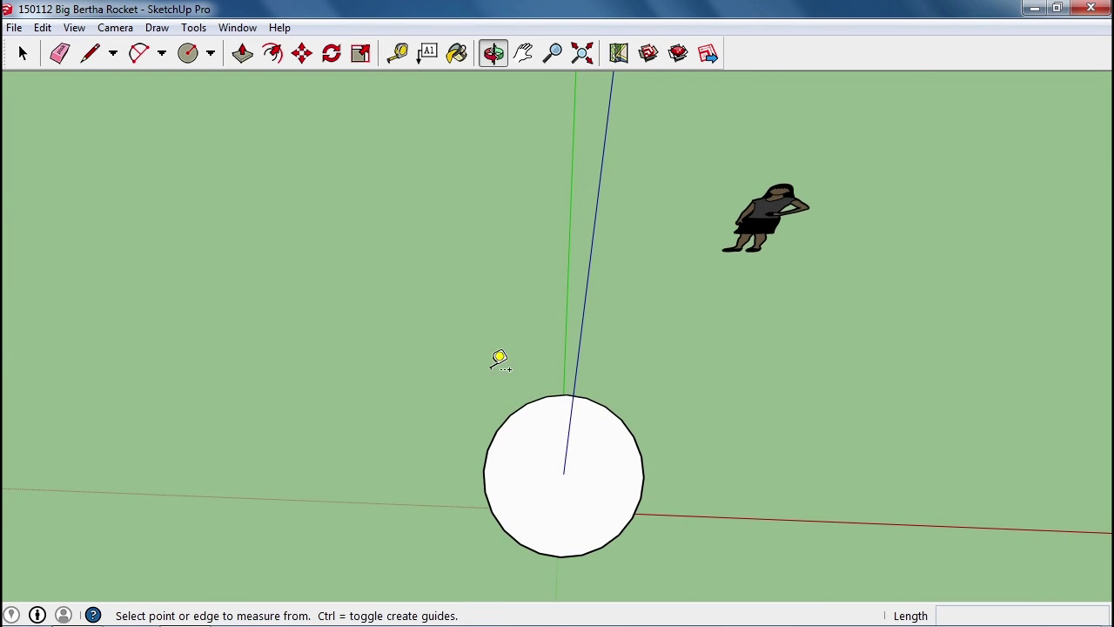
left_click(484, 471)
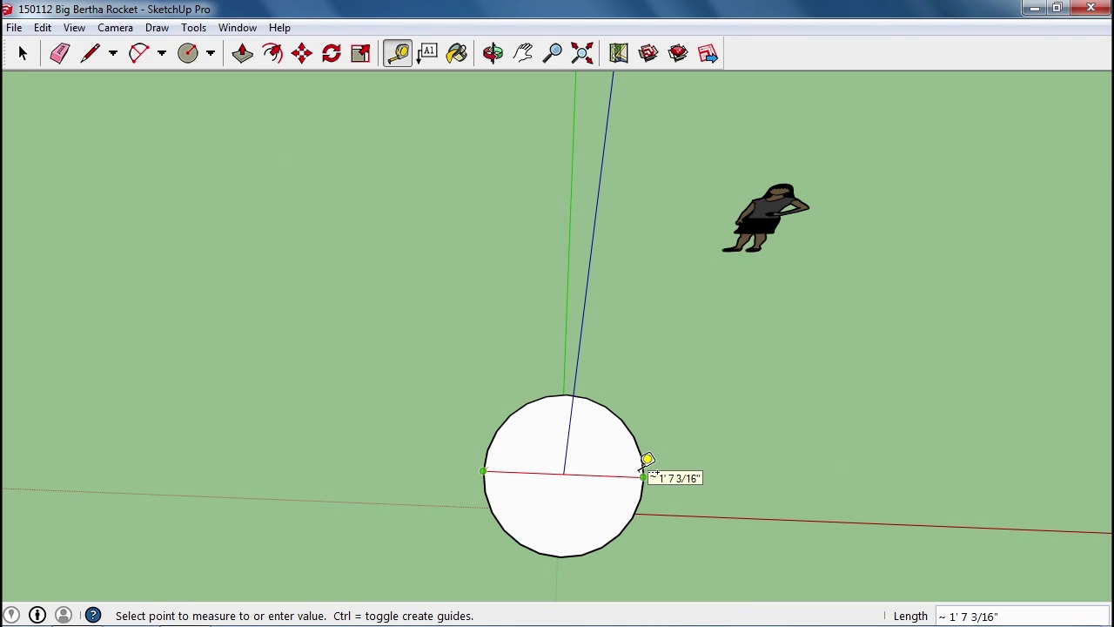
left_click(643, 475)
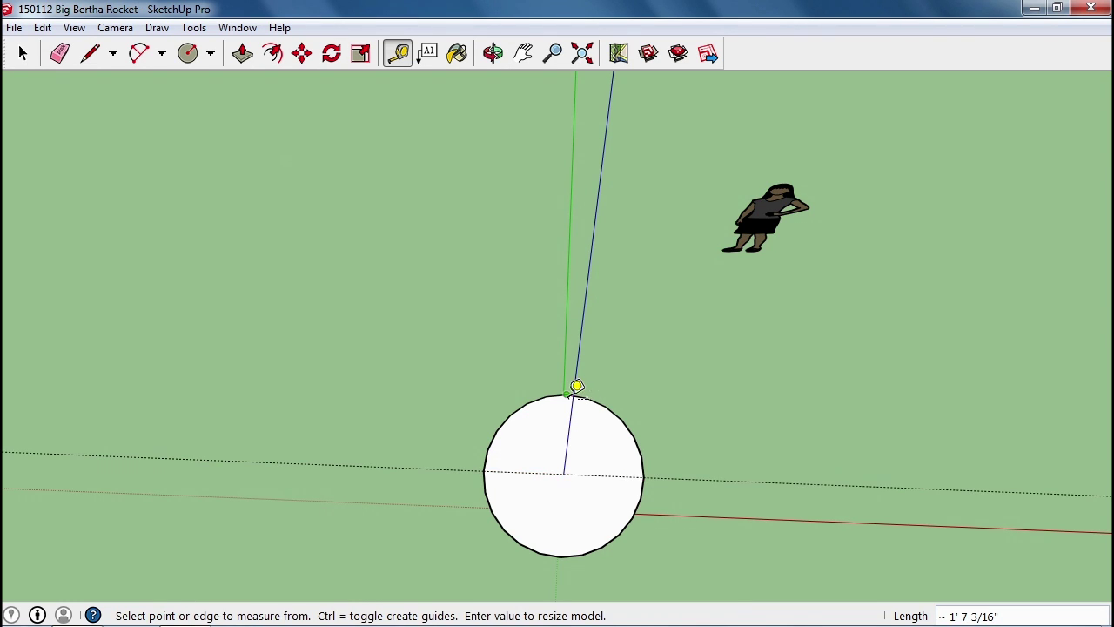
left_click(576, 386)
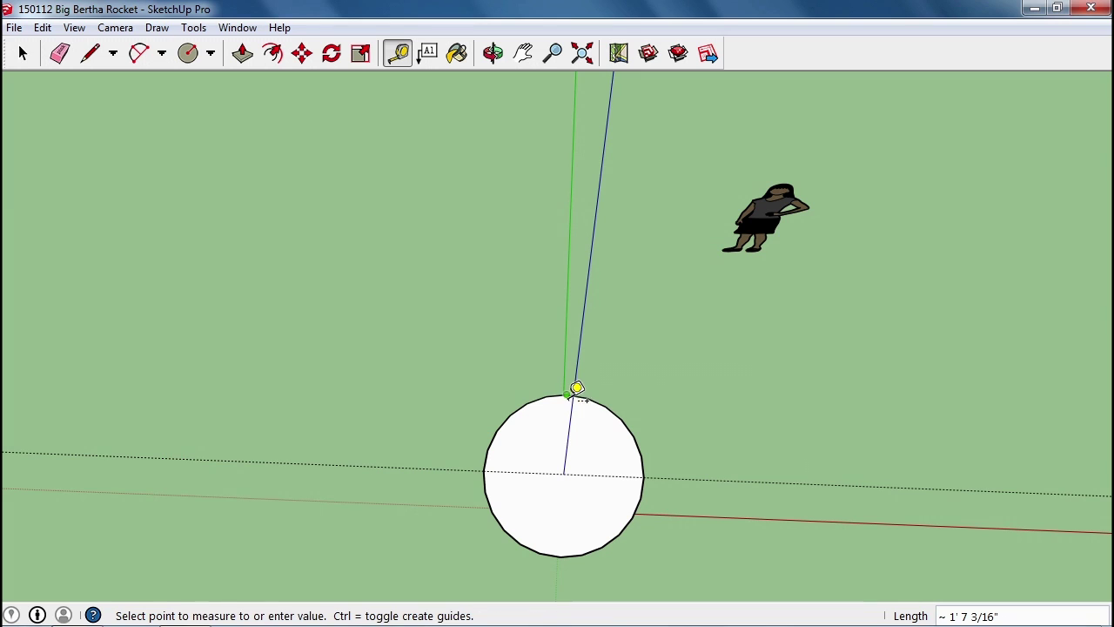
left_click(562, 554)
middle_click_drag(570, 531, 504, 445)
scroll(529, 529, "up", 5)
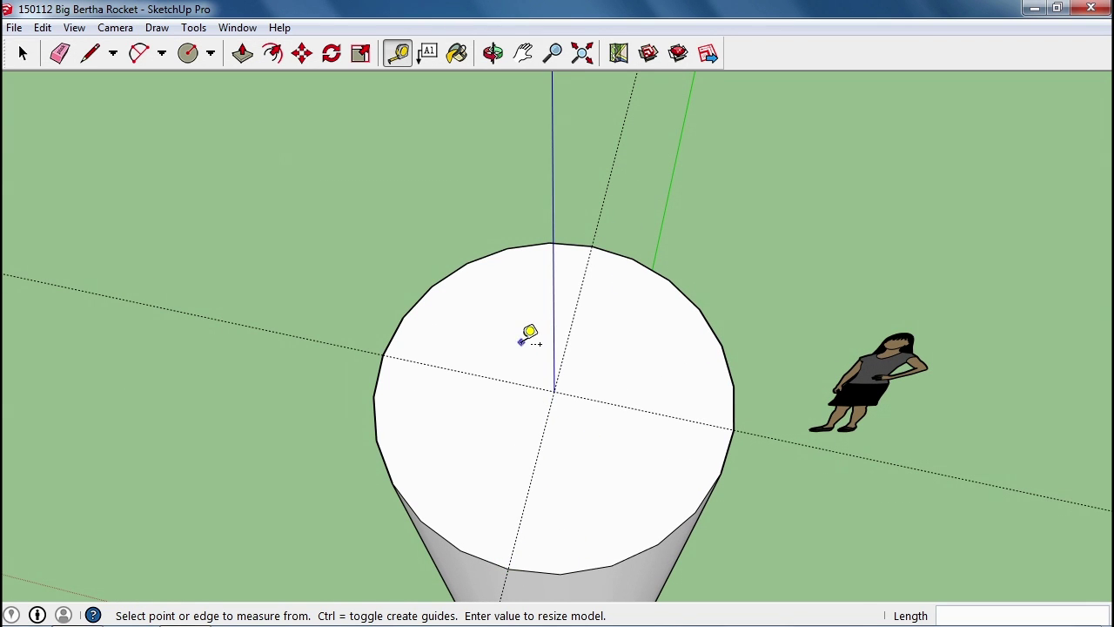
middle_click_drag(522, 340, 560, 157)
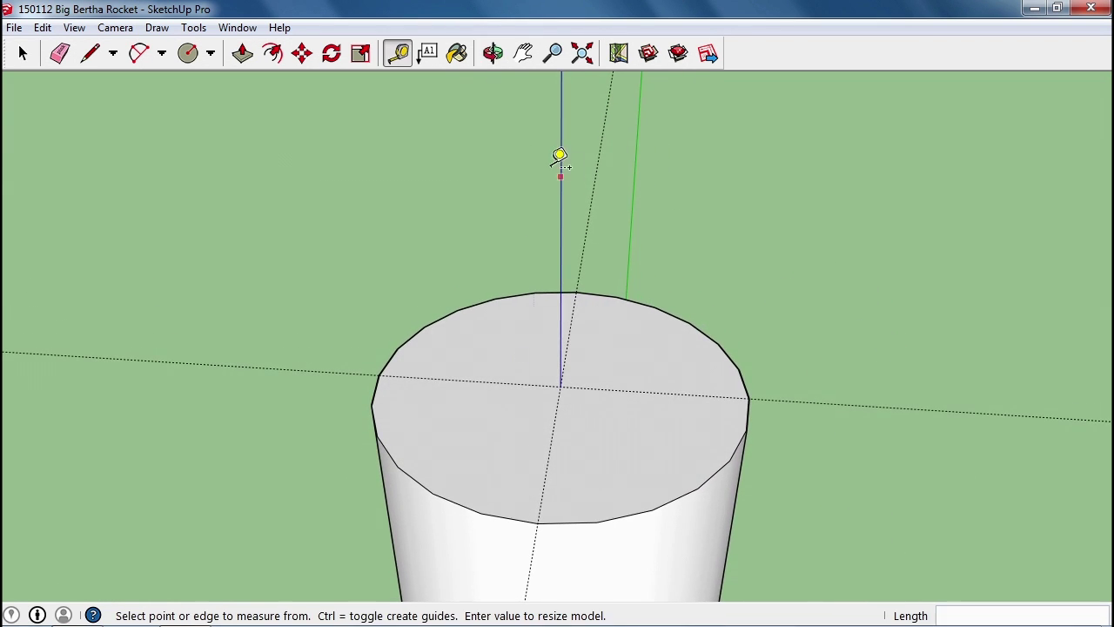
left_click(91, 53)
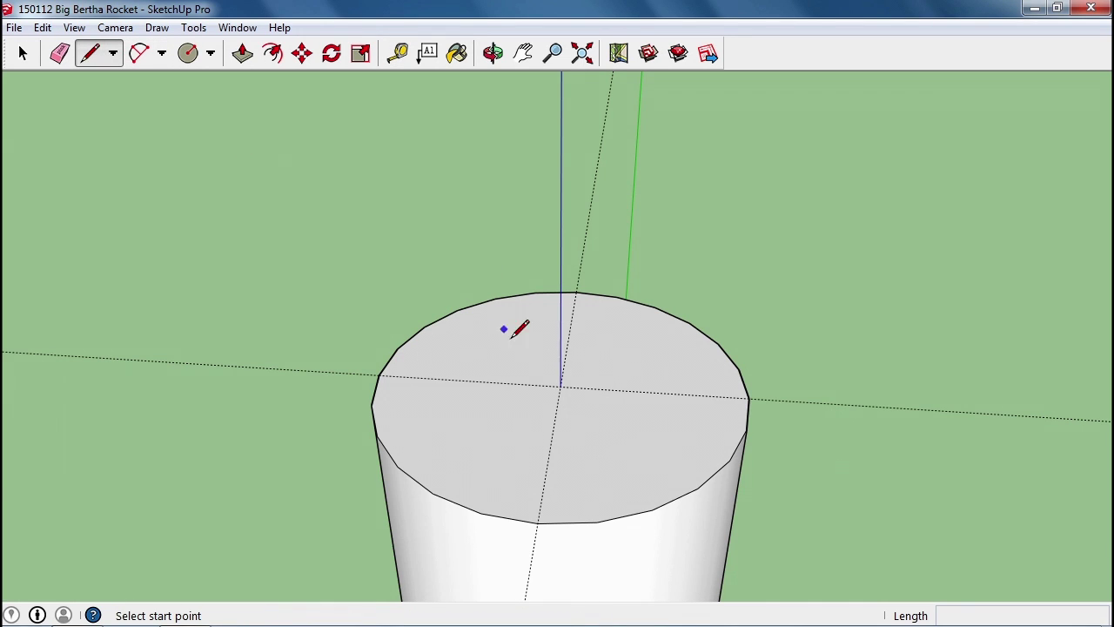
Draw a radius line from the rim to the centre, then a 2' line up the blue axis
left_click(748, 398)
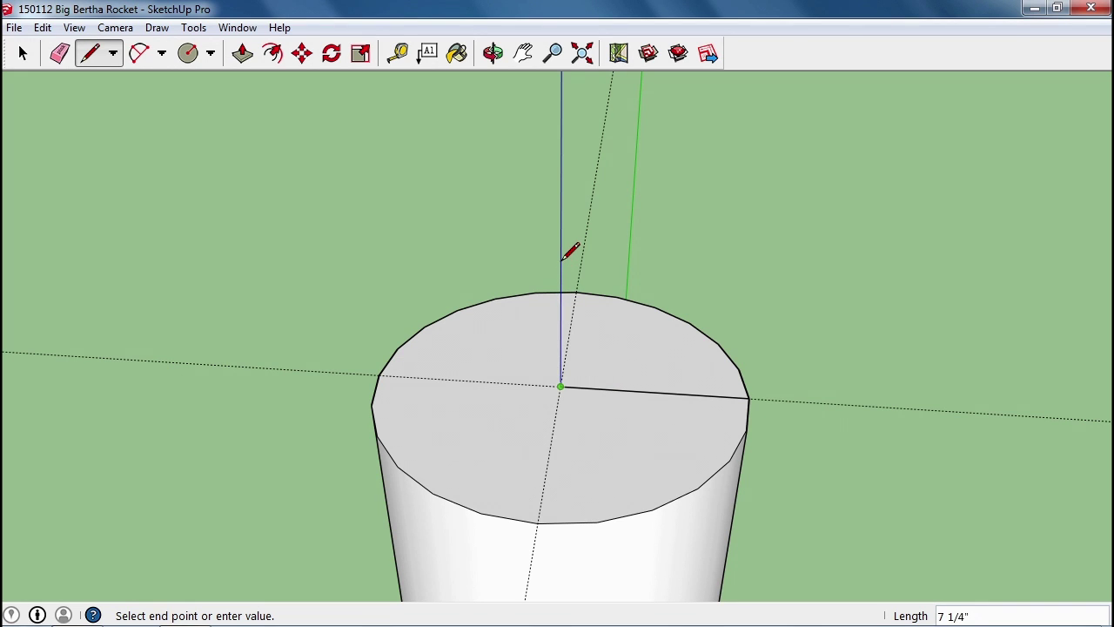
type("2'")
key("Return")
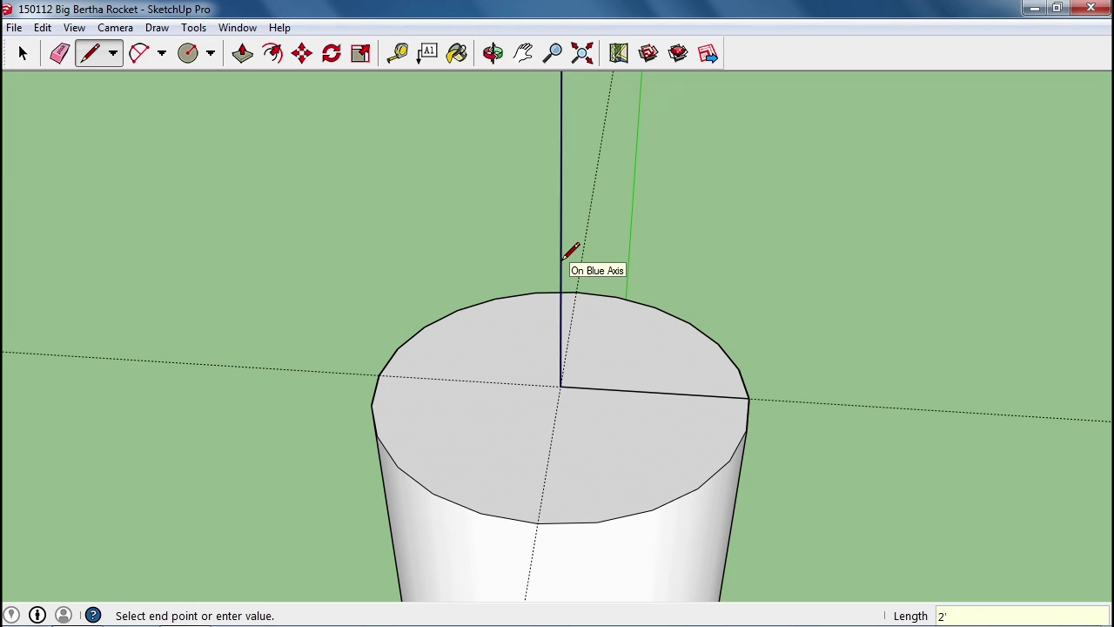
scroll(575, 244, "down", 3)
middle_click_drag(589, 211, 579, 127)
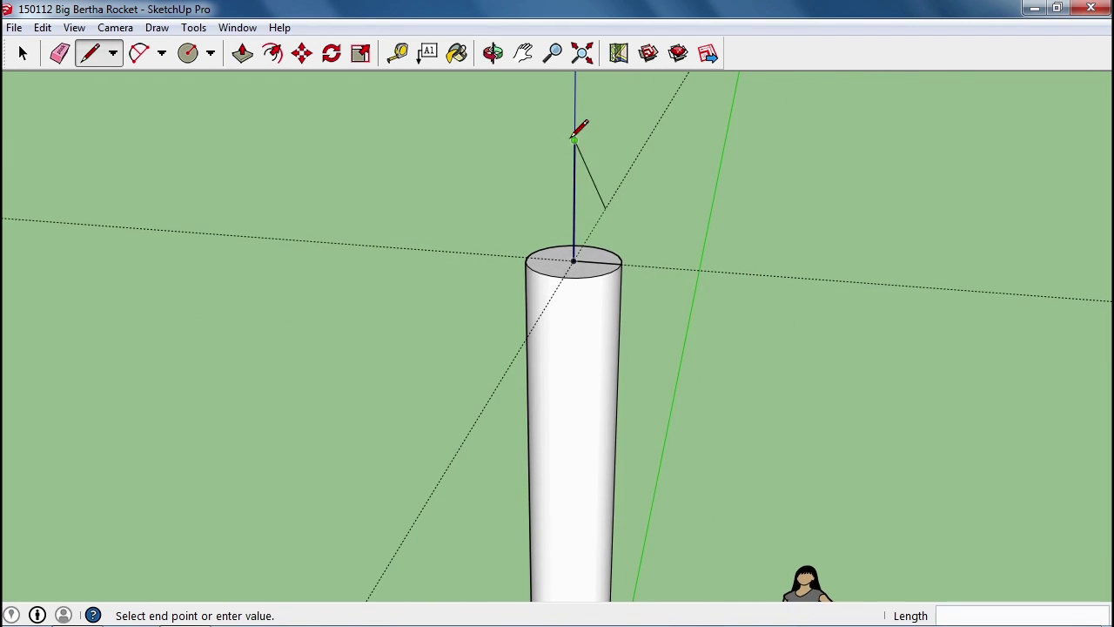
scroll(592, 135, "up", 3)
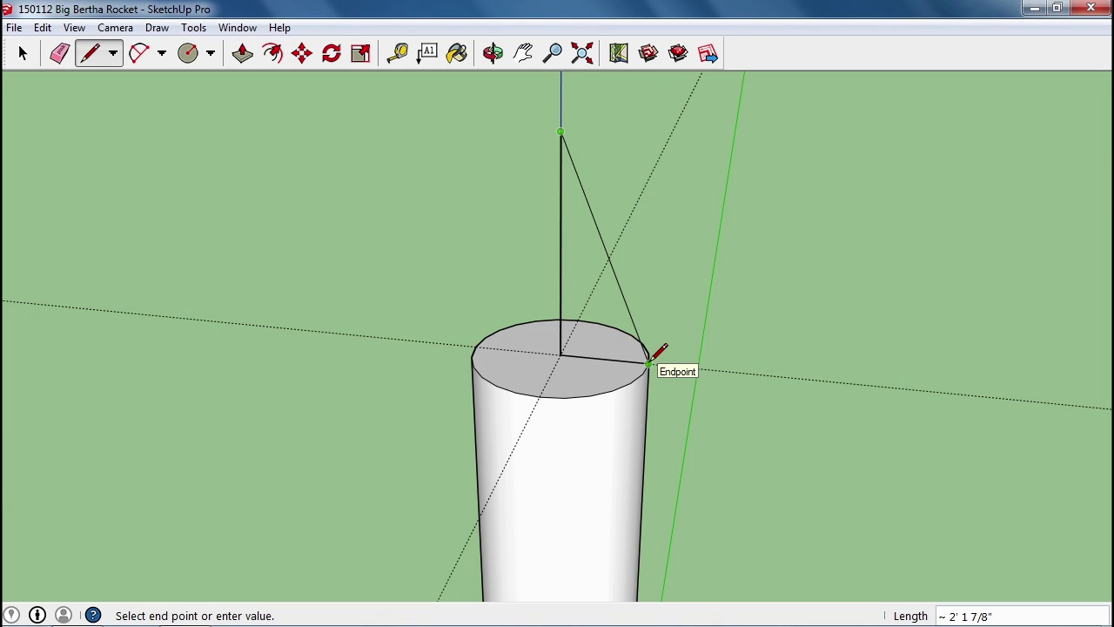
Begin a two-point arc from the vertical line's top to the cylinder rim
key("Escape")
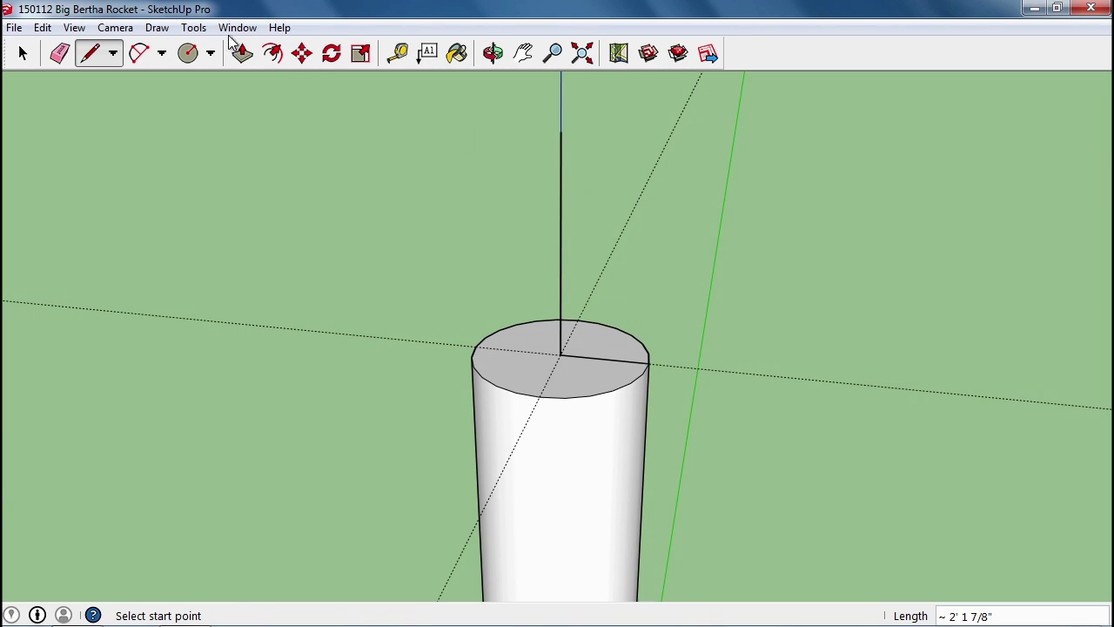
left_click(210, 53)
left_click(162, 54)
left_click(162, 54)
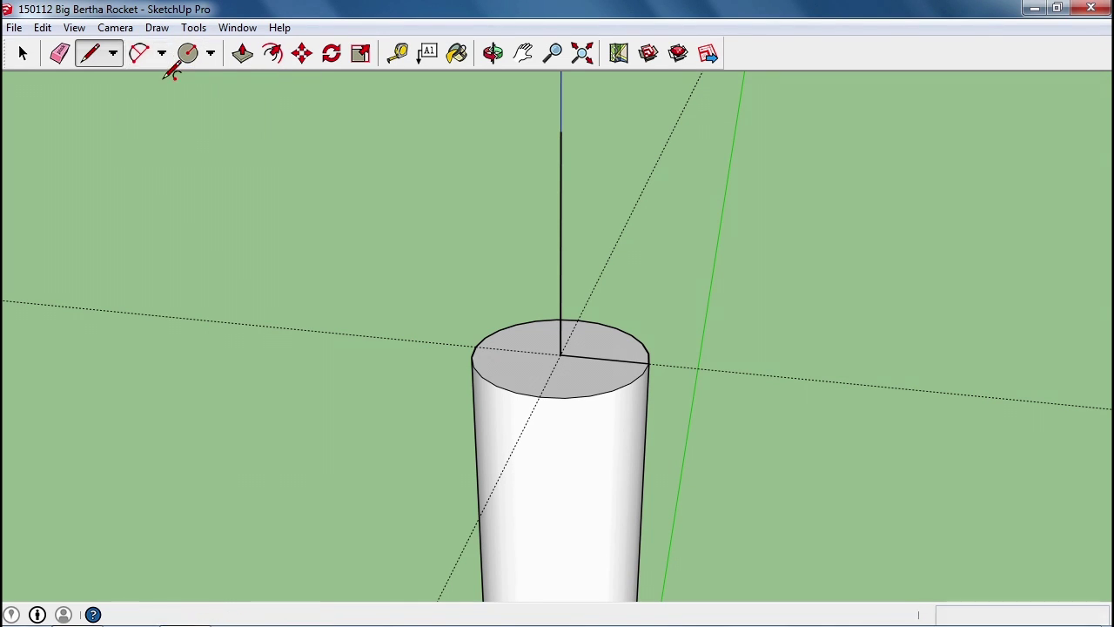
left_click(138, 53)
left_click(560, 132)
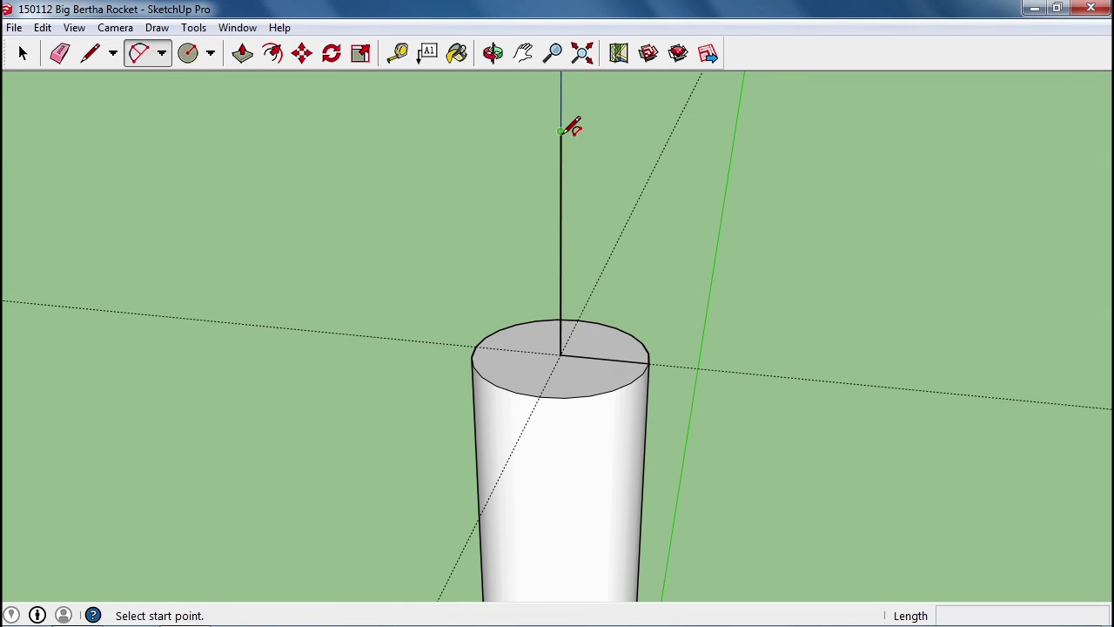
left_click(648, 363)
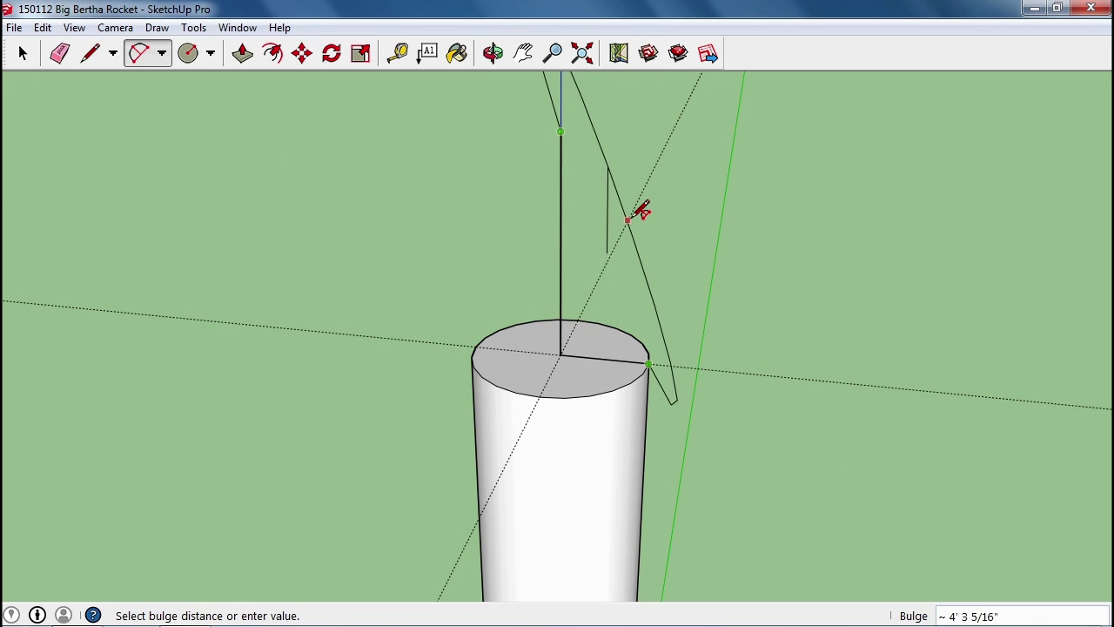
mouse_move(679, 226)
middle_mouse_down()
mouse_move(652, 287)
mouse_move(520, 331)
mouse_move(363, 308)
mouse_move(234, 157)
mouse_move(244, 140)
mouse_move(621, 235)
middle_mouse_up()
middle_click_drag(652, 297, 688, 264)
Redraw the arc from the line's top to the rim, bulging it to close the nose-cone profile face
left_click(554, 132)
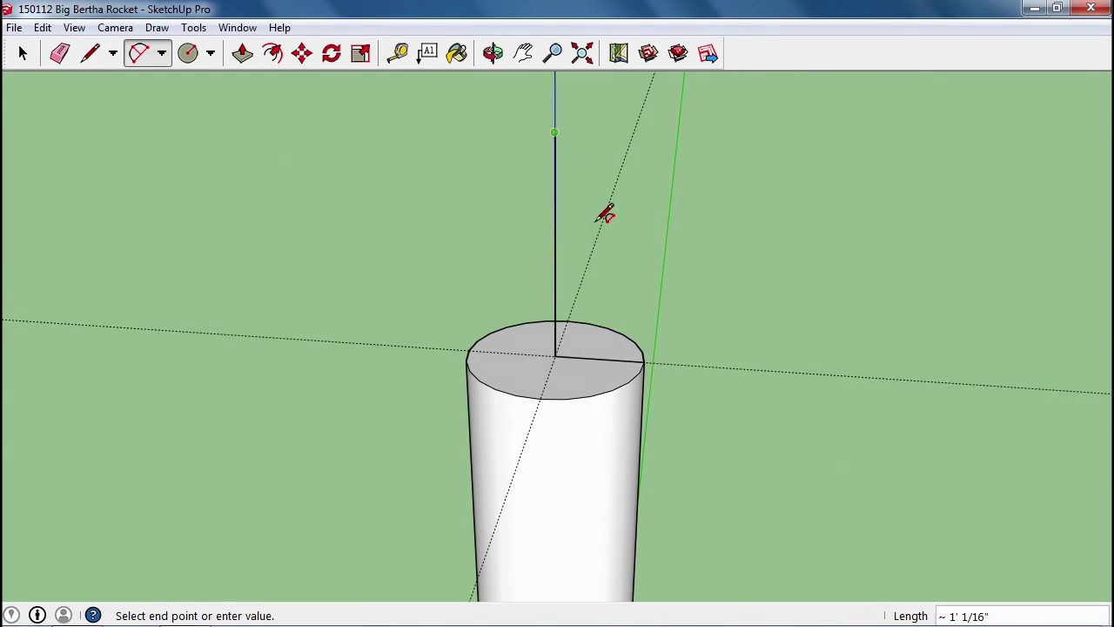
left_click(645, 357)
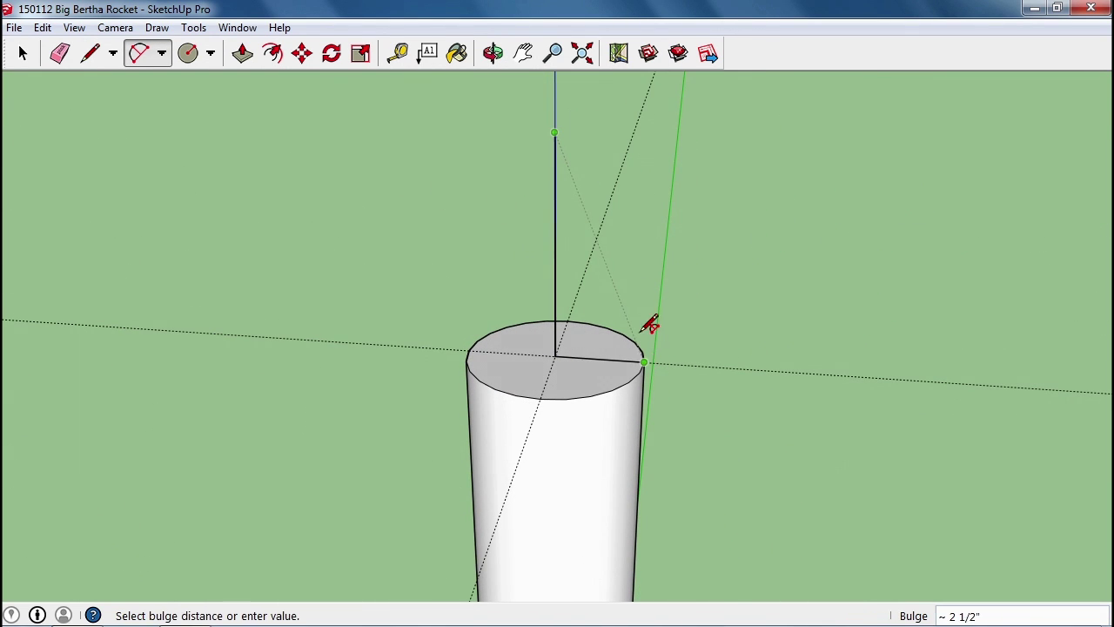
left_click(638, 247)
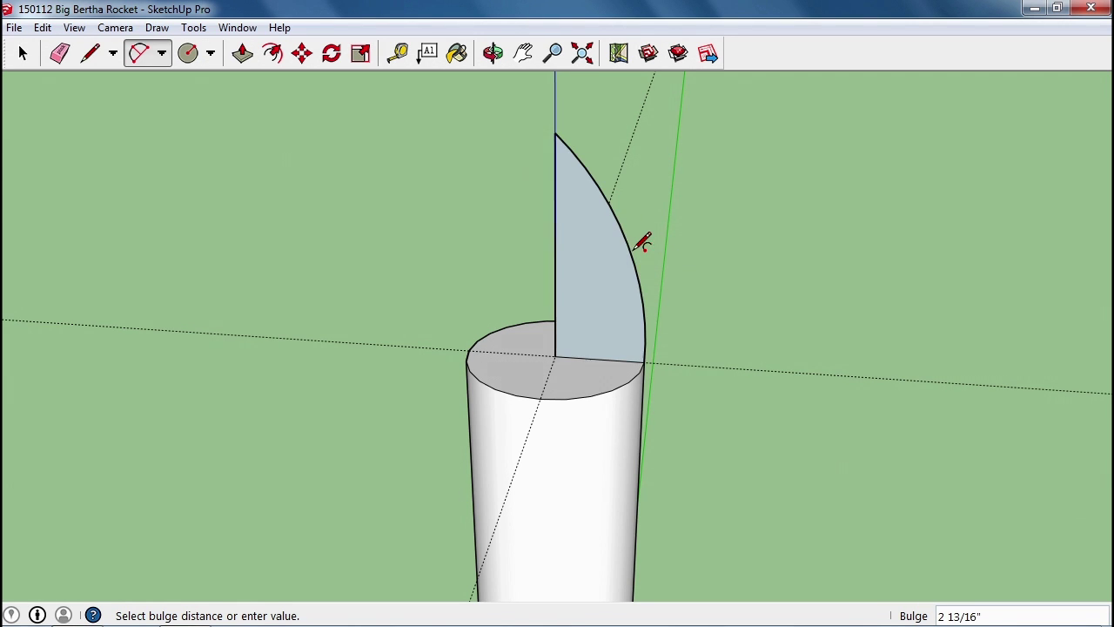
middle_click_drag(671, 241, 385, 281)
middle_click_drag(645, 285, 505, 251)
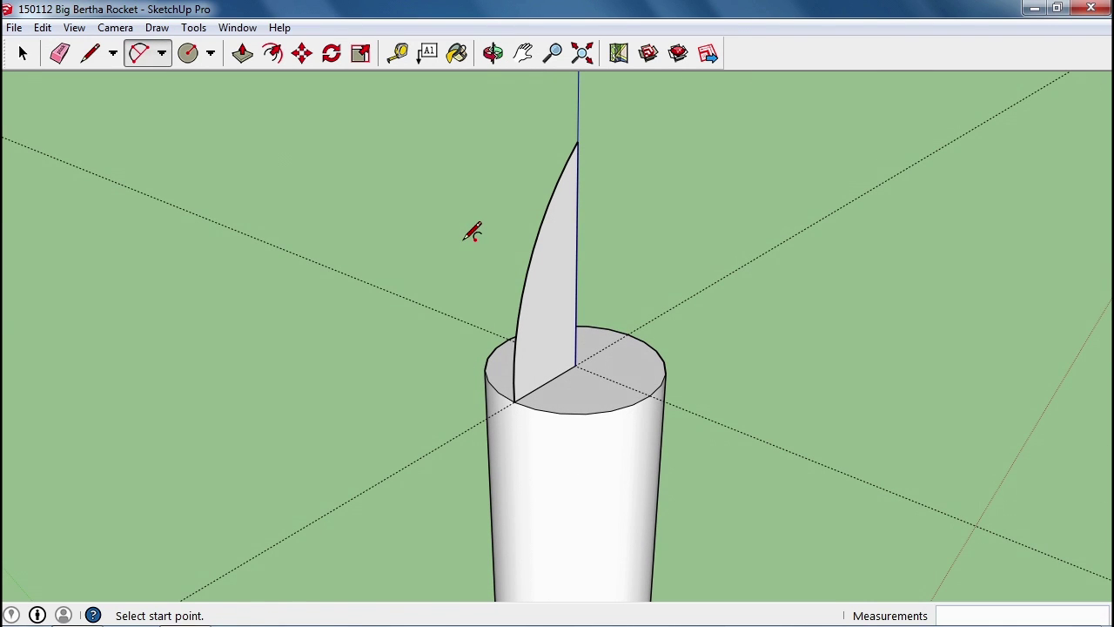
key("space")
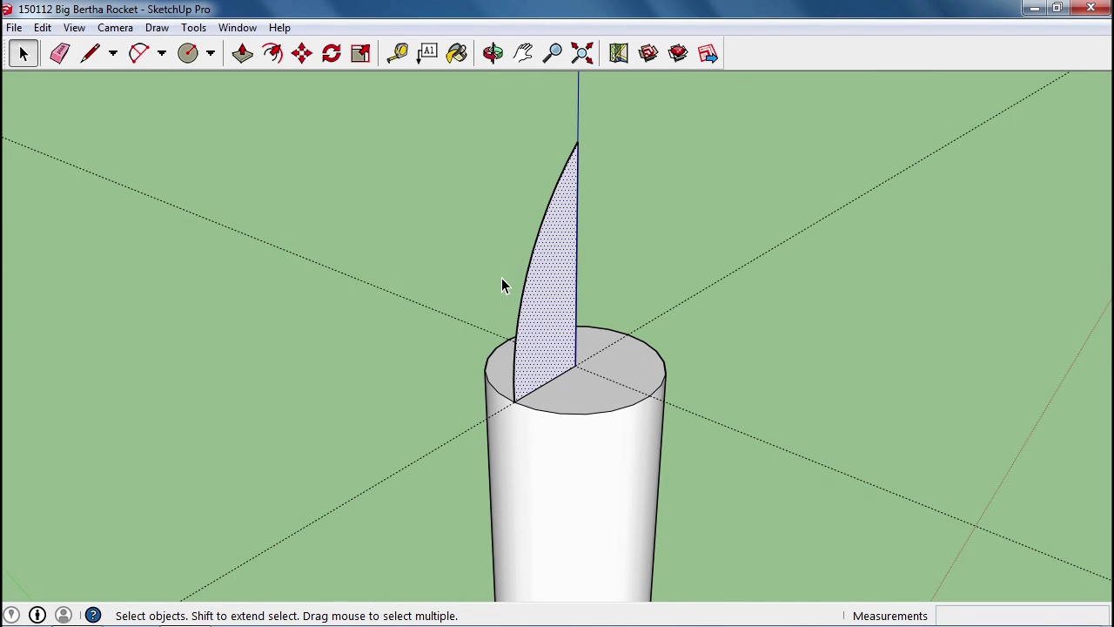
Sweep the curved profile around the cylinder's top circle with Follow Me to form the nose cone
middle_click_drag(505, 286, 557, 340)
left_click(193, 27)
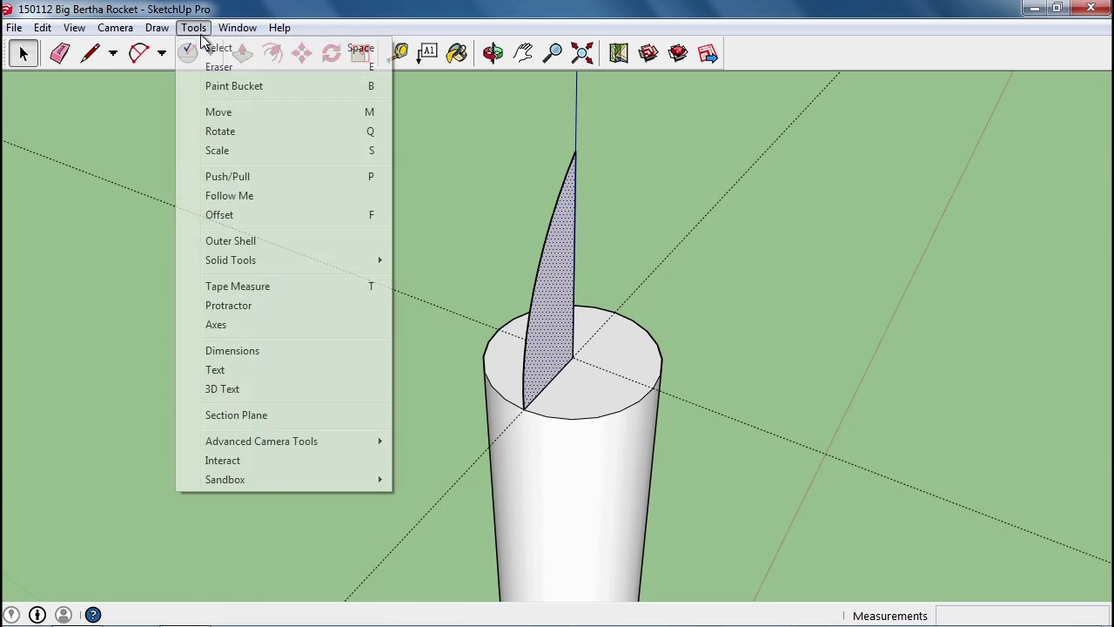
left_click(229, 196)
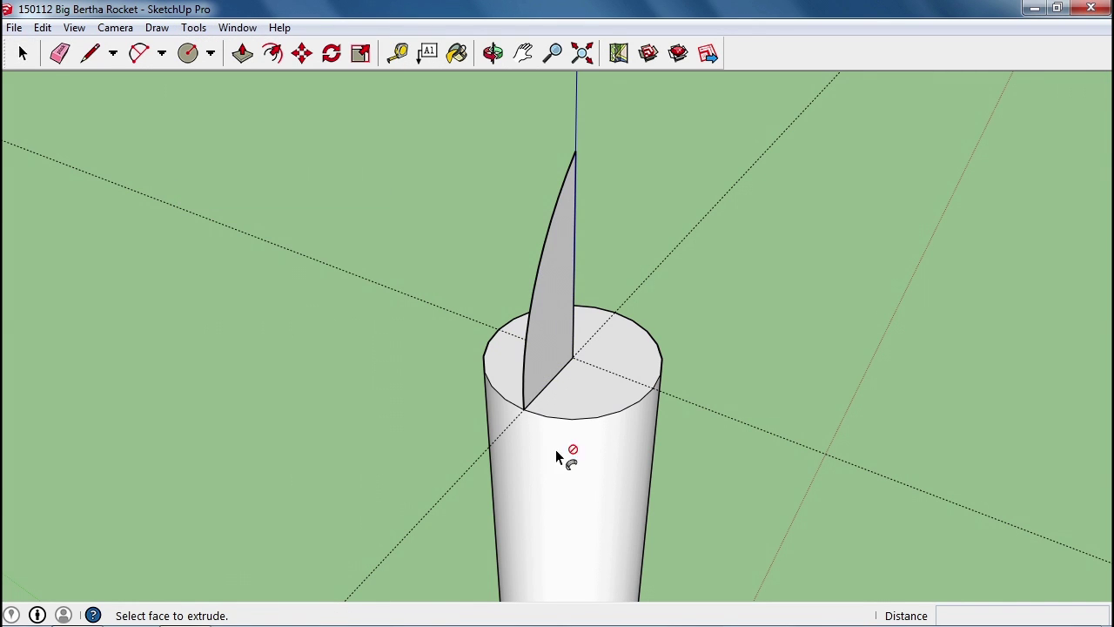
left_click_drag(535, 384, 546, 418)
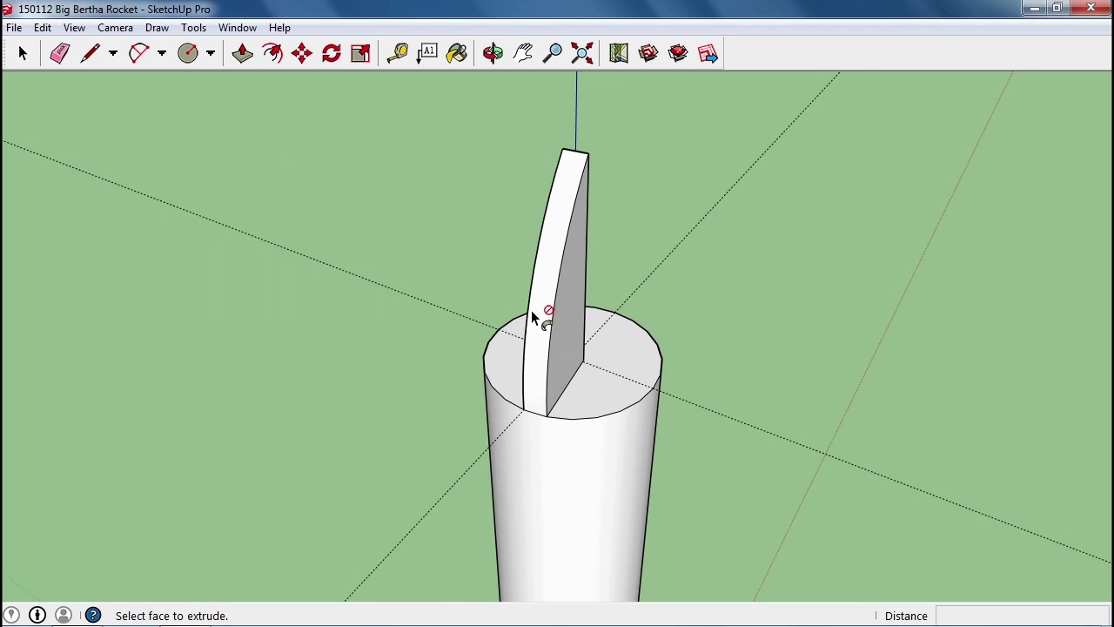
key("ctrl+z")
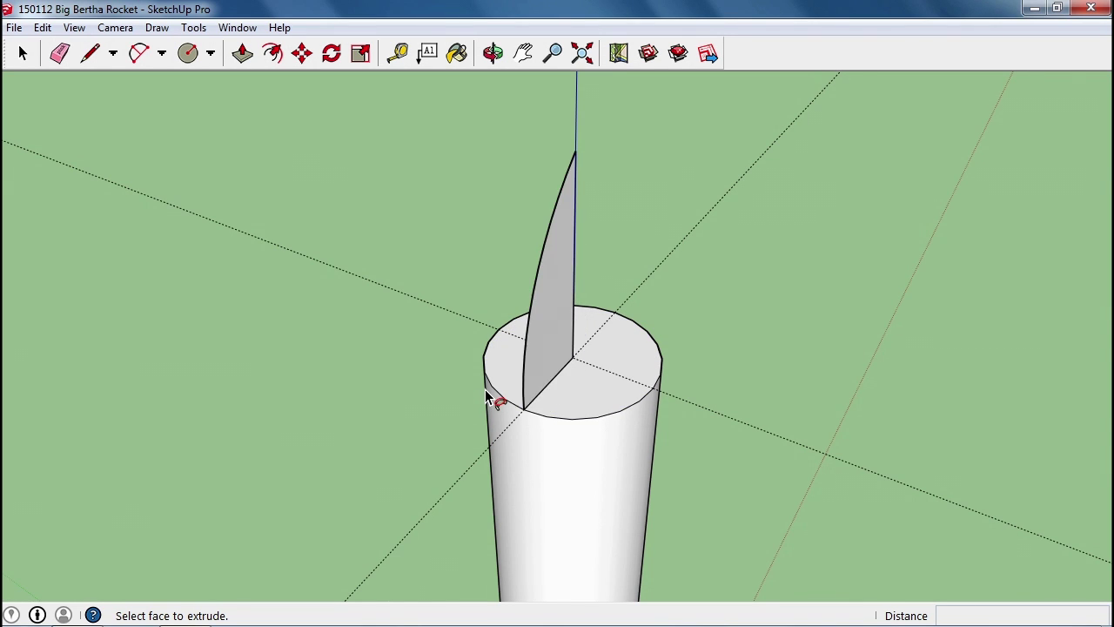
left_click_drag(543, 379, 522, 413)
middle_click_drag(531, 416, 753, 376)
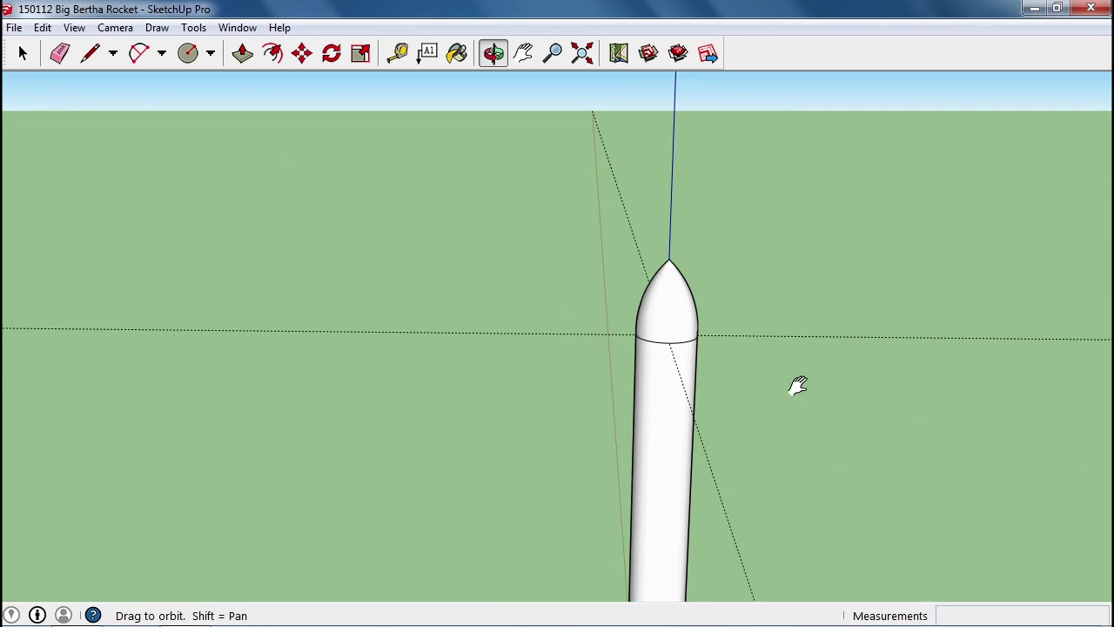
left_click_drag(798, 387, 652, 286, "shift")
Delete the person figure standing beside the rocket's base
scroll(652, 289, "down", 3)
mouse_move(659, 390)
left_mouse_down()
mouse_move(607, 243)
mouse_move(644, 395)
left_mouse_up()
key("p")
middle_click_drag(644, 395, 644, 316)
scroll(620, 365, "up", 3)
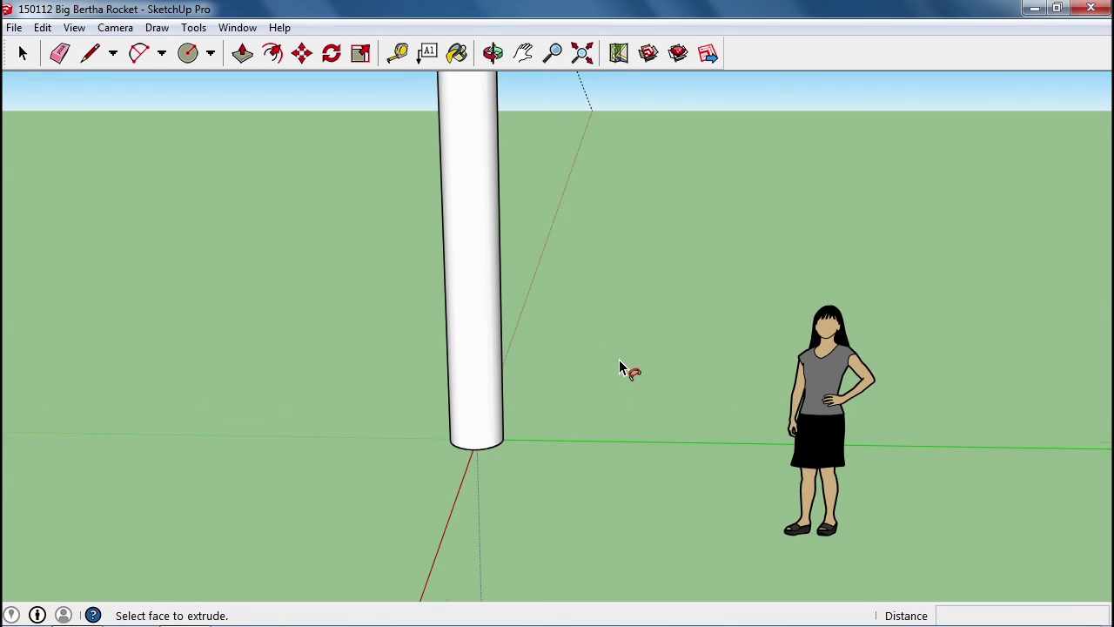
scroll(613, 369, "up", 2)
key("space")
left_click(876, 460)
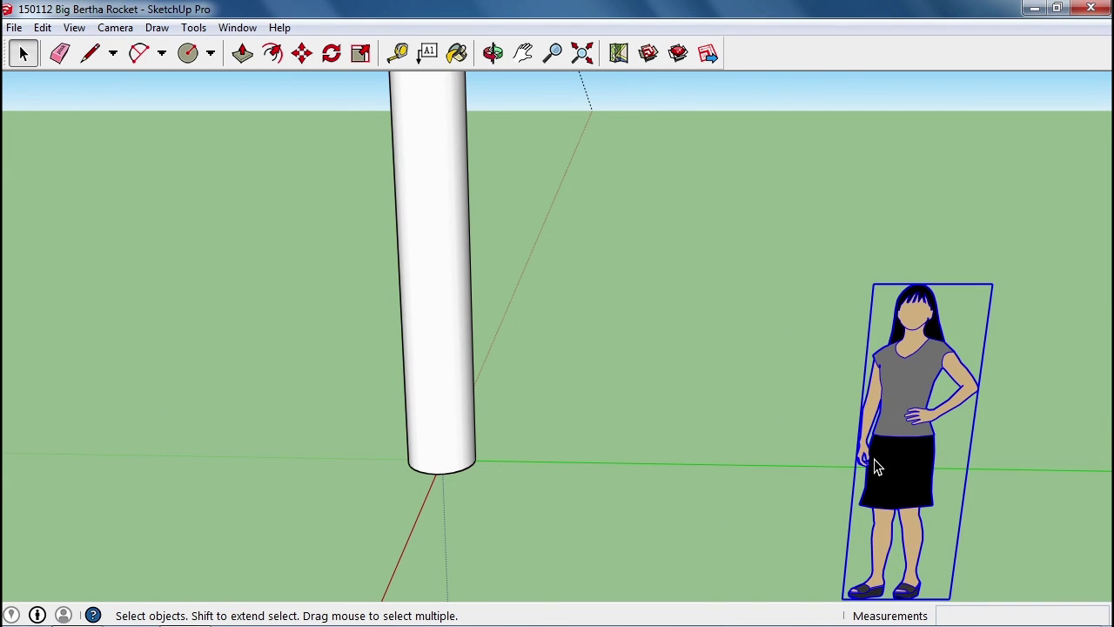
key("Delete")
Orbit the view around the cylinder body
key("o")
left_click_drag(781, 450, 570, 291)
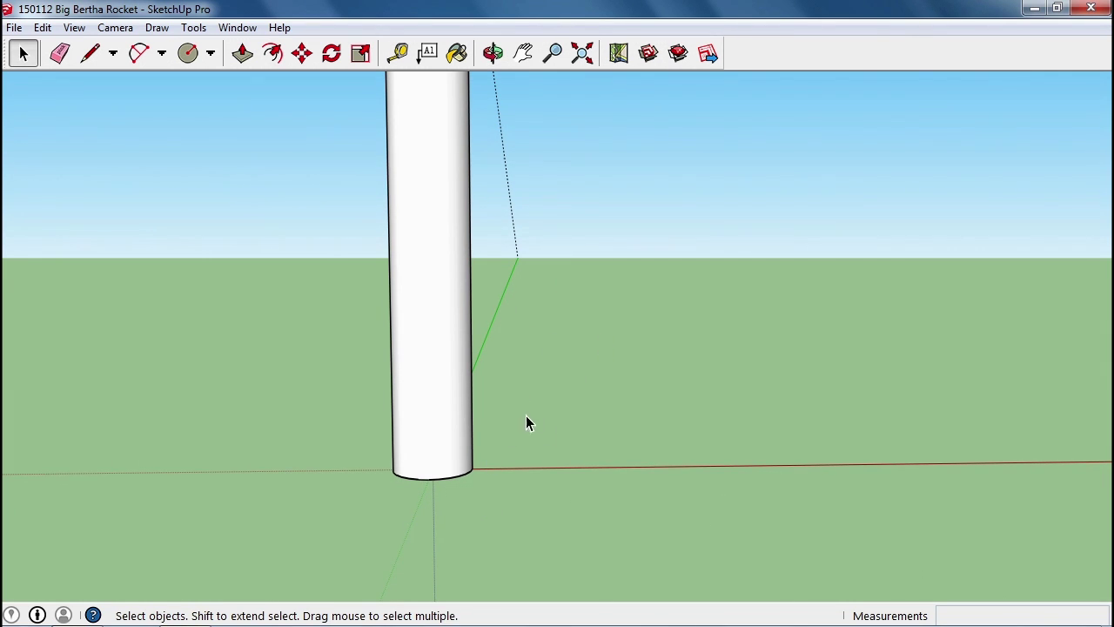
middle_click_drag(527, 423, 374, 443)
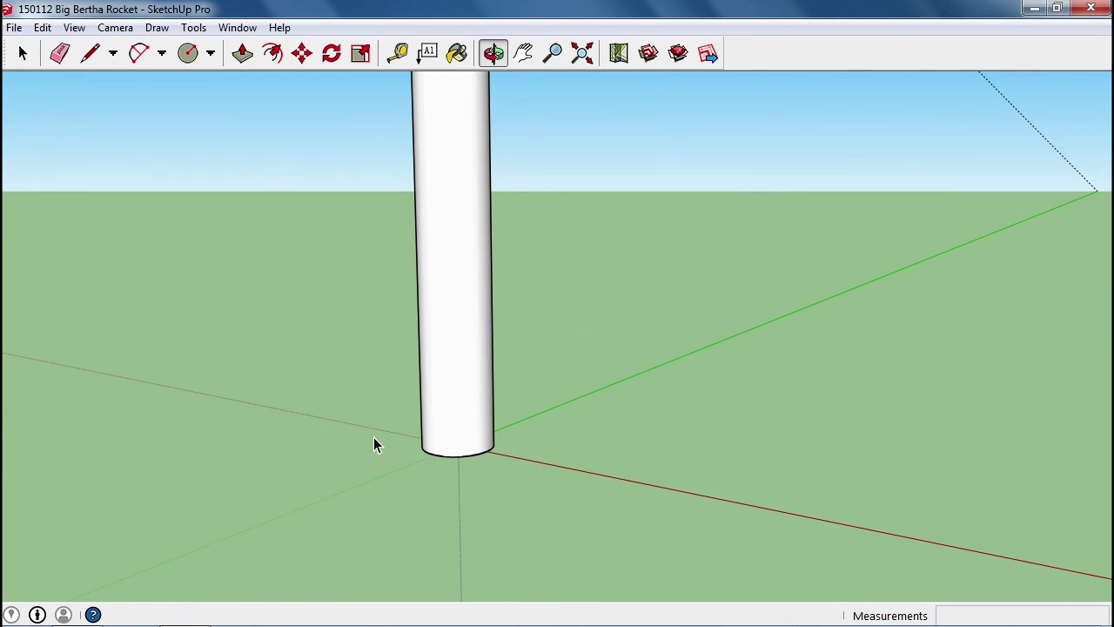
left_click(209, 54)
Draw an upright rectangle from the cylinder's base edge out along the red axis for a fin
left_click(231, 85)
scroll(481, 515, "up", 2)
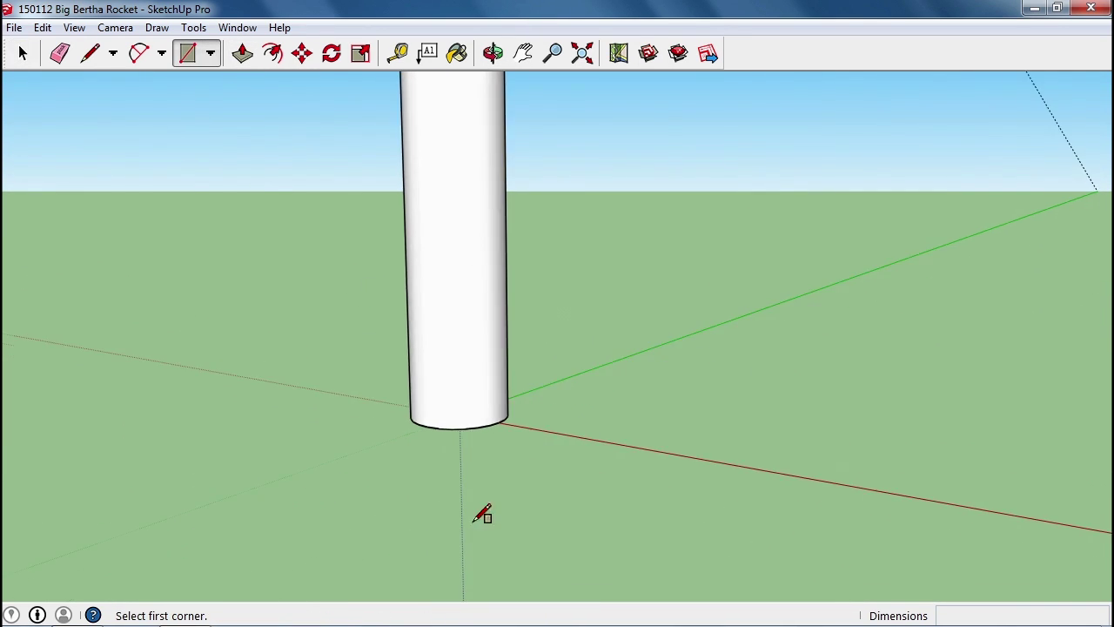
scroll(539, 426, "up", 1)
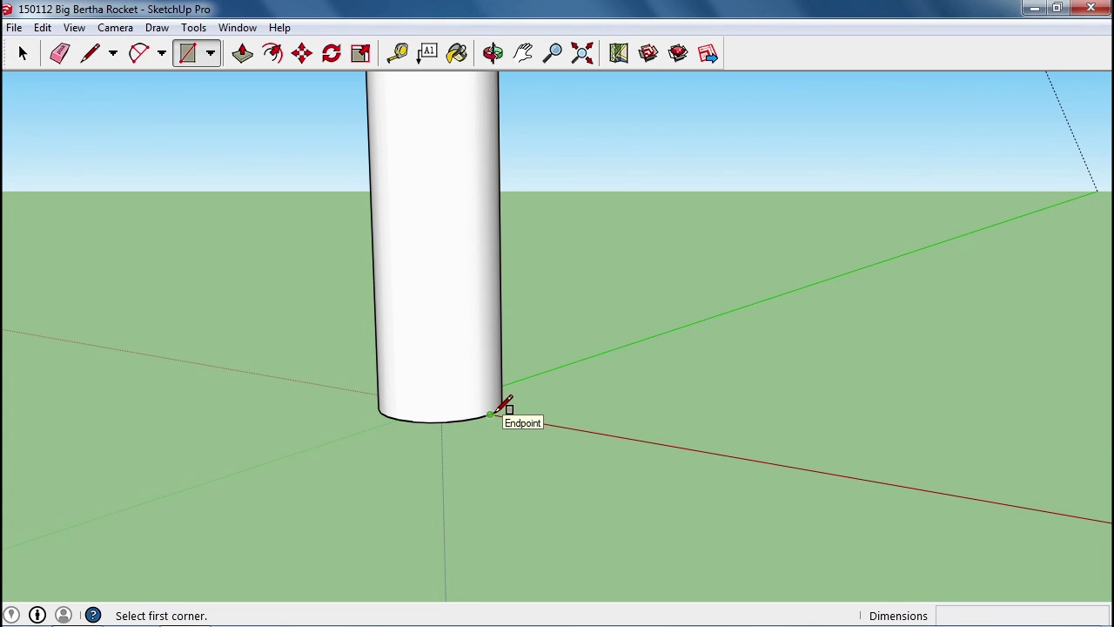
scroll(513, 405, "up", 3)
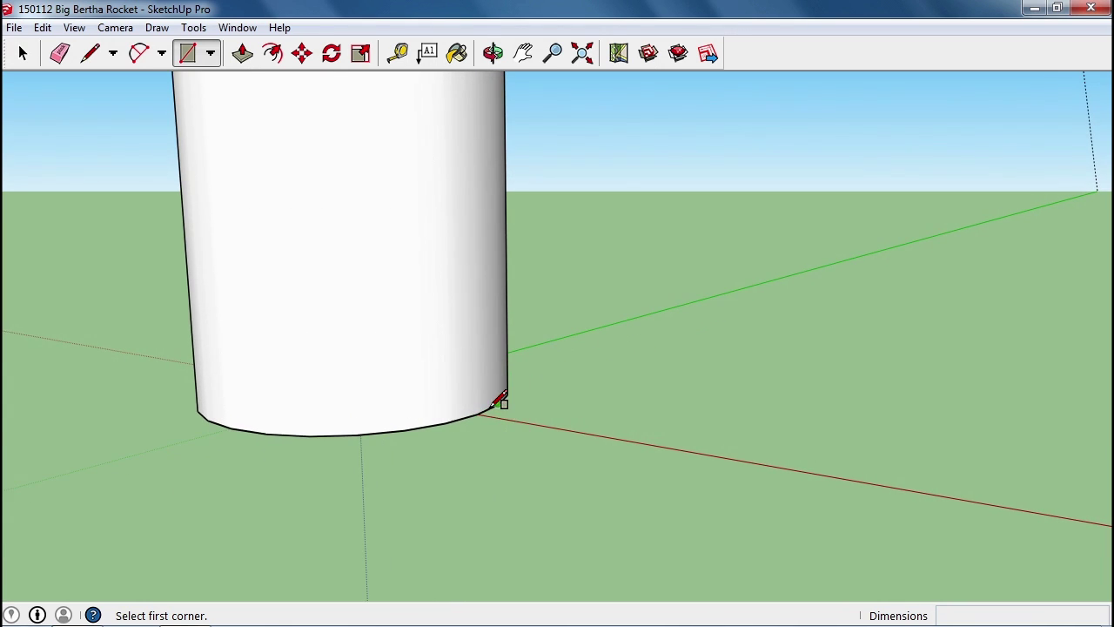
left_click(485, 409)
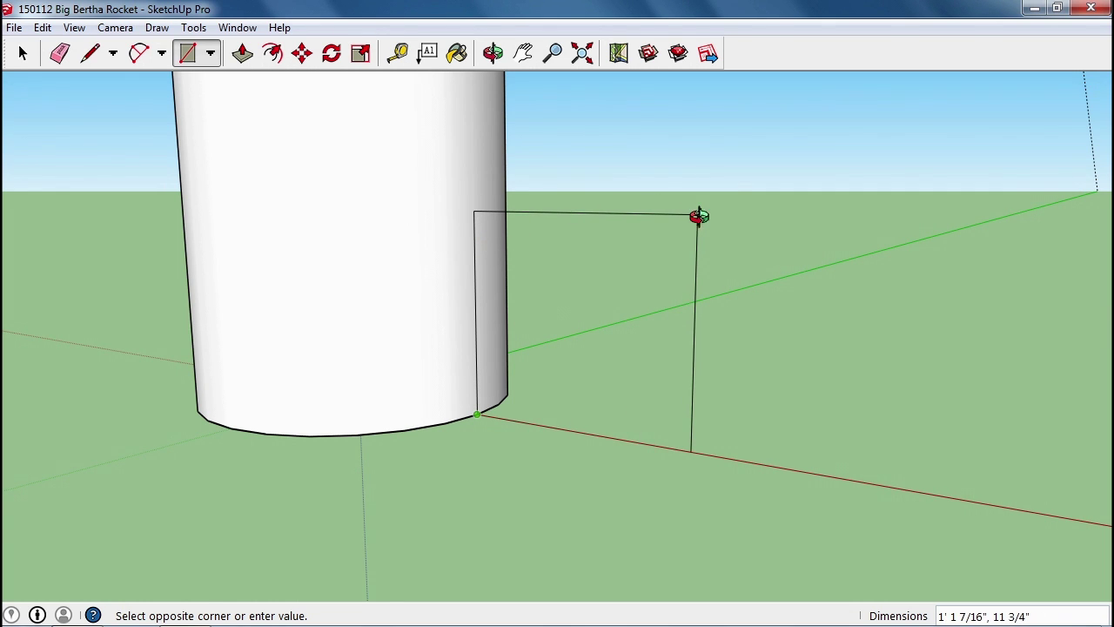
middle_click_drag(699, 216, 836, 192)
left_click(747, 202)
middle_click_drag(762, 193, 477, 325)
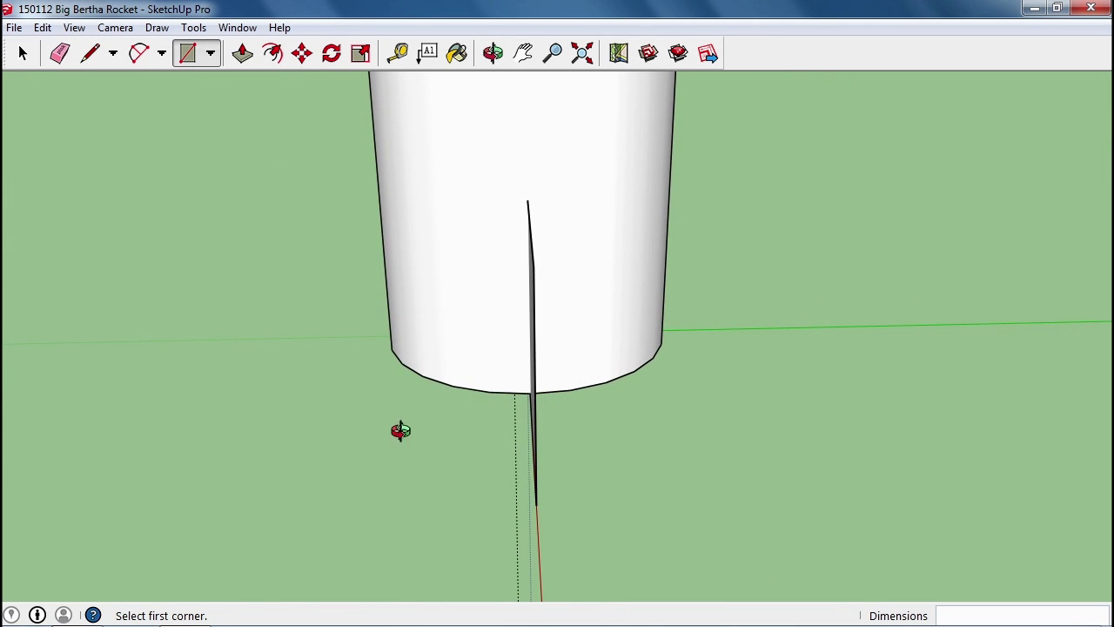
middle_click_drag(400, 430, 573, 402)
scroll(572, 402, "down", 2)
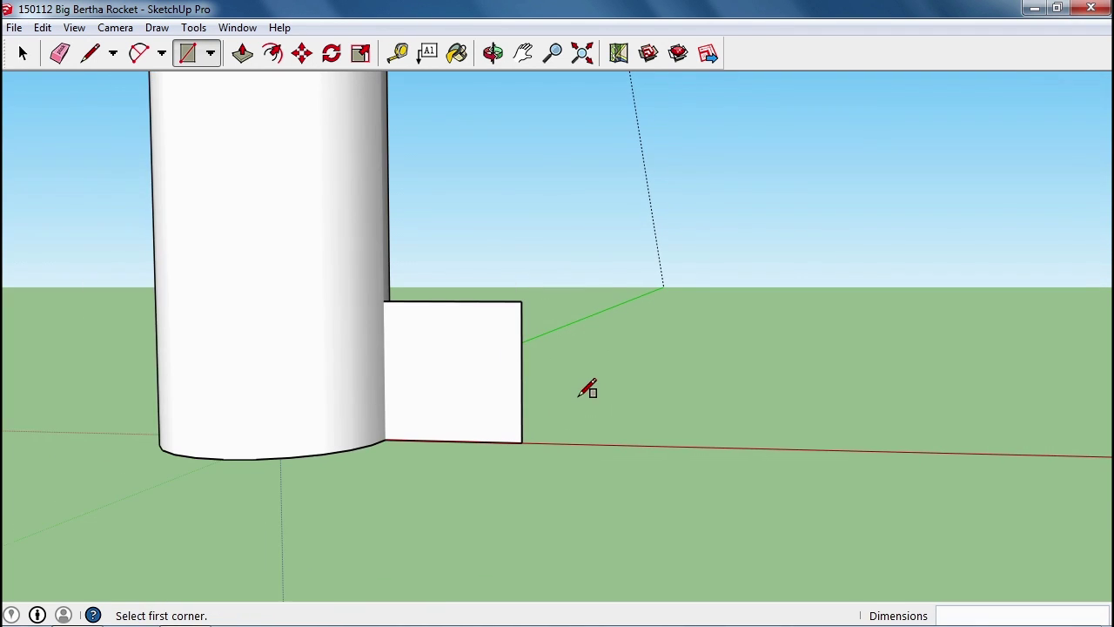
left_click(14, 28)
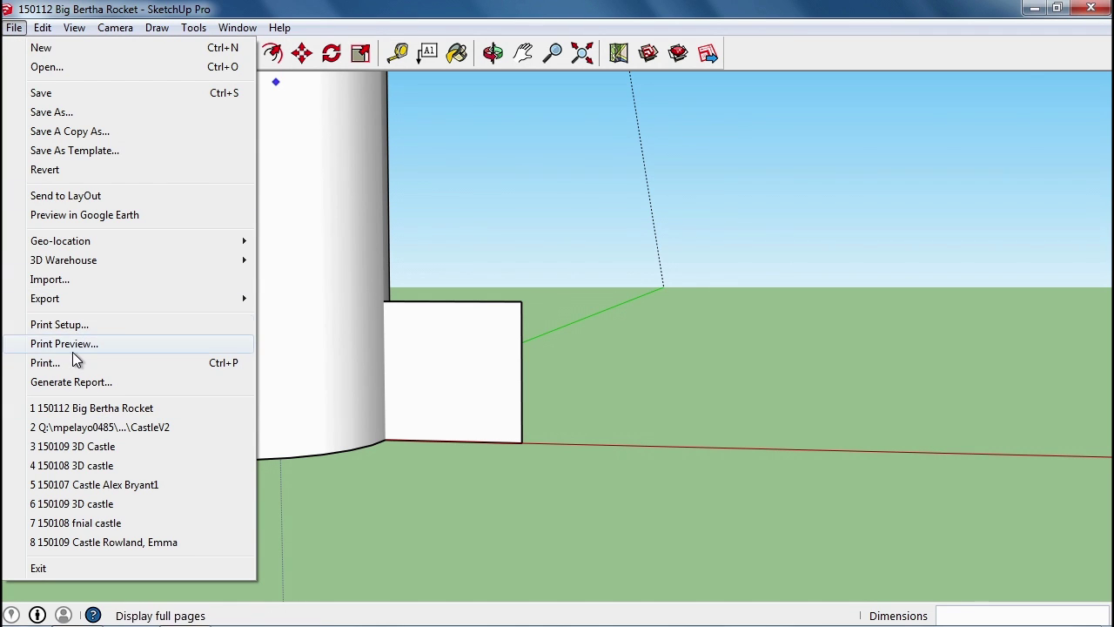
Import SBB-fins.png from the Big Bertha Assets folder on the shared student drive
left_click(65, 279)
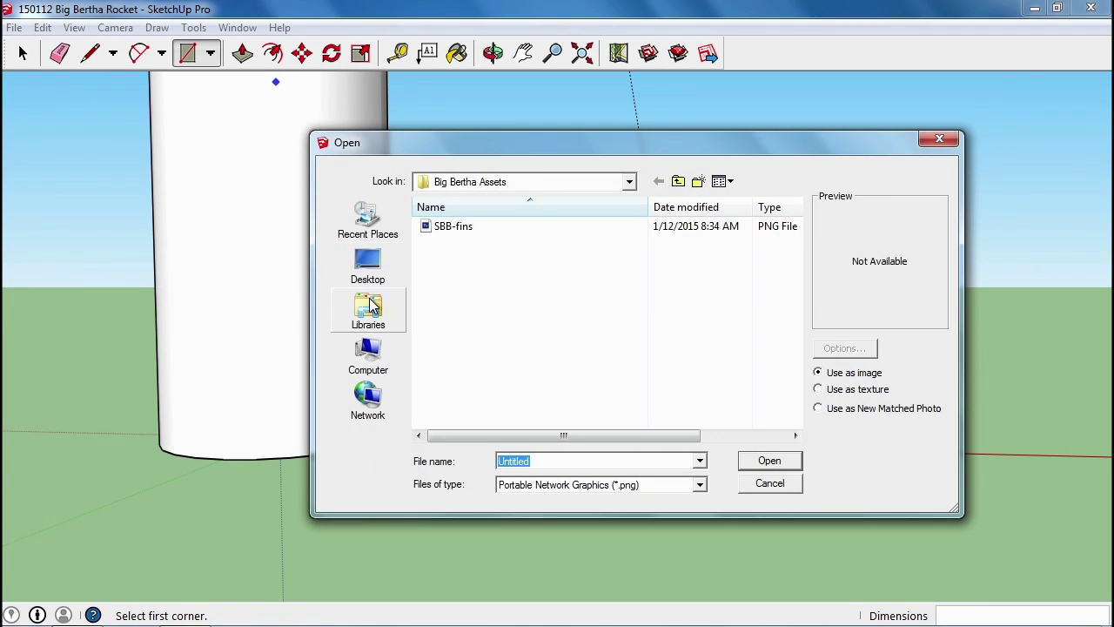
left_click(368, 366)
double_click(551, 410)
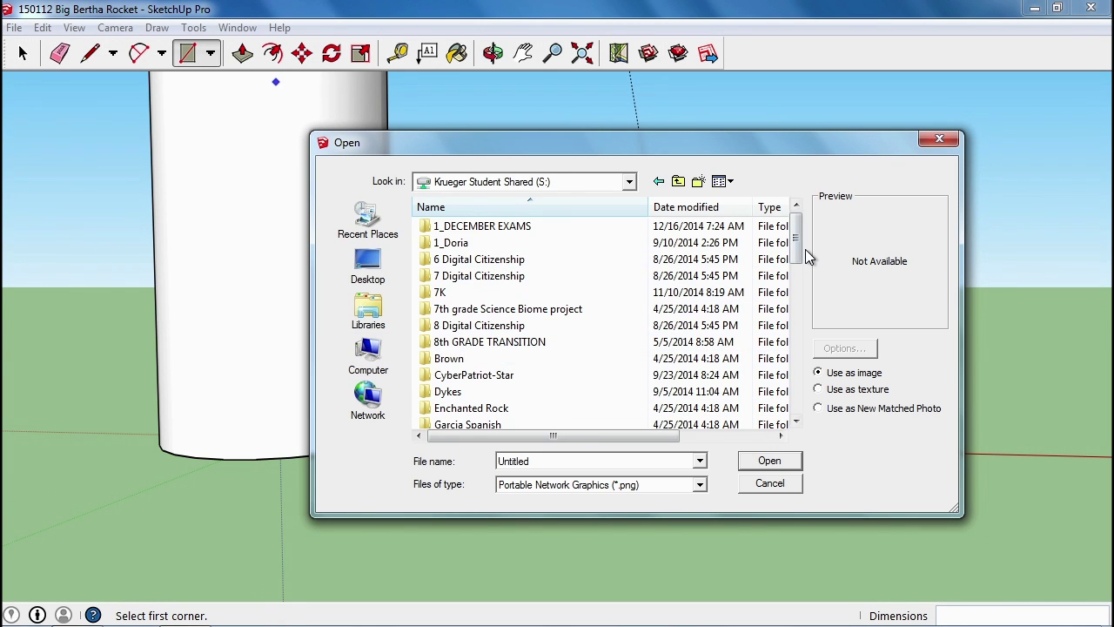
scroll(804, 266, "down", 1)
left_click_drag(804, 267, 802, 280)
double_click(500, 310)
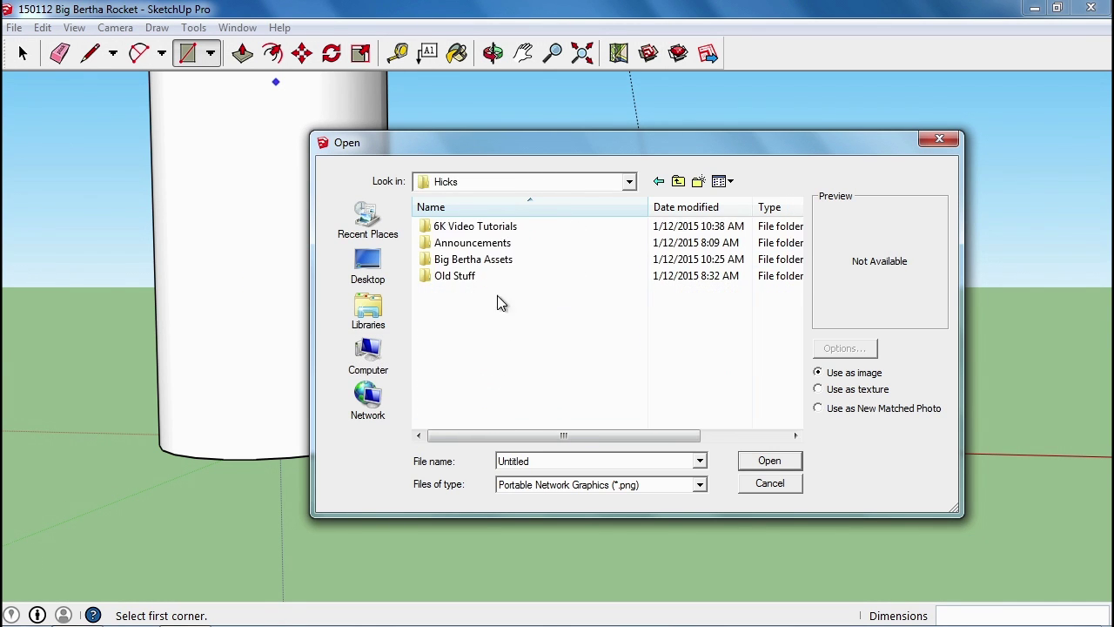
double_click(477, 261)
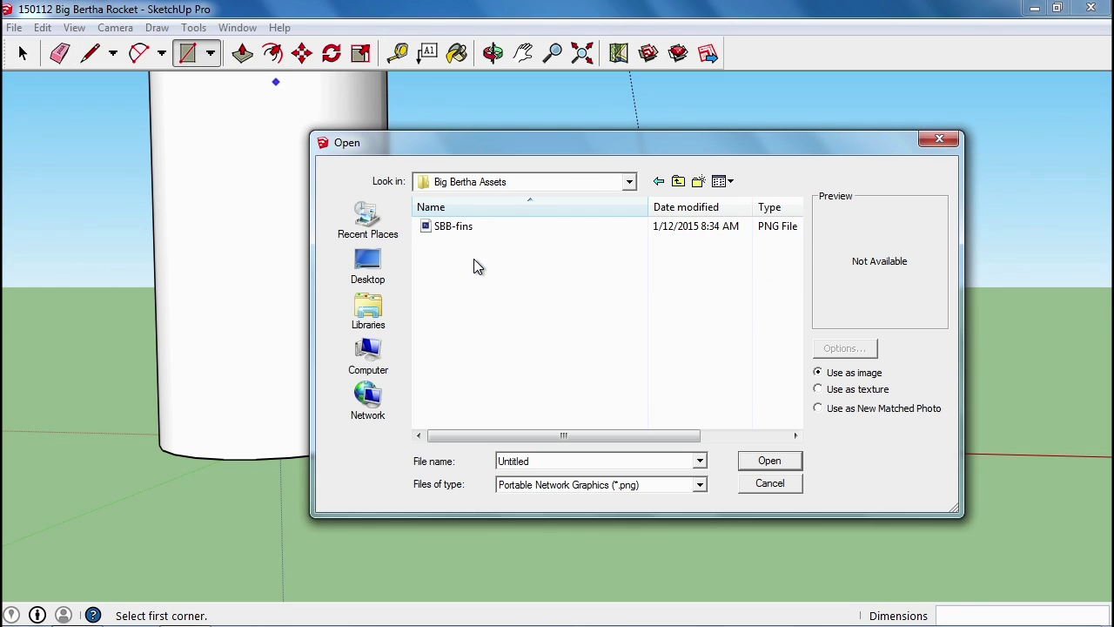
left_click(456, 233)
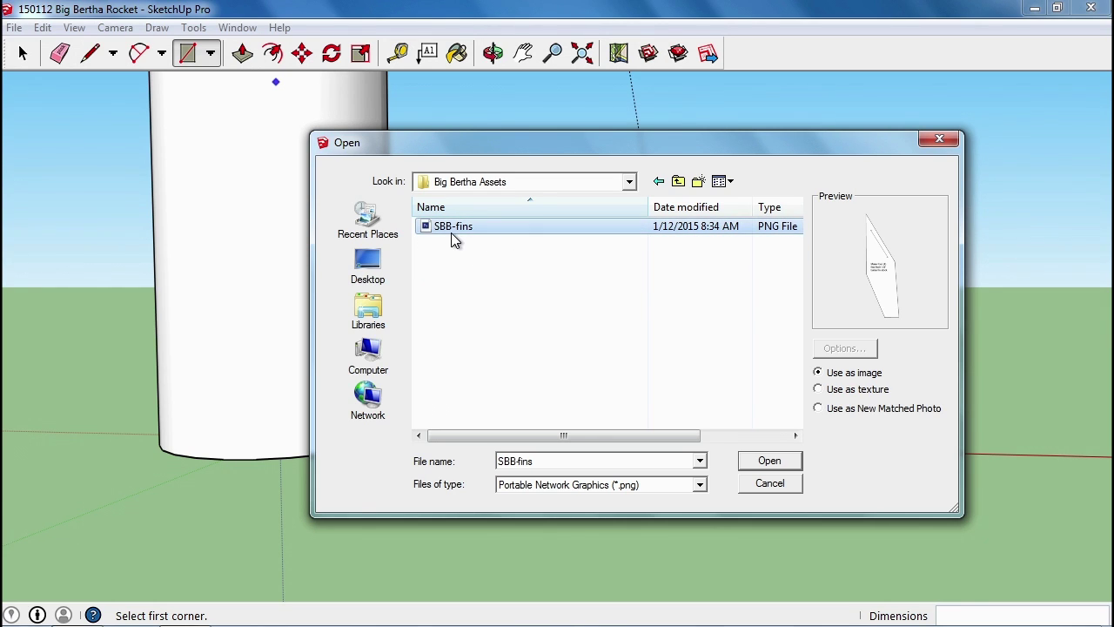
left_click(769, 461)
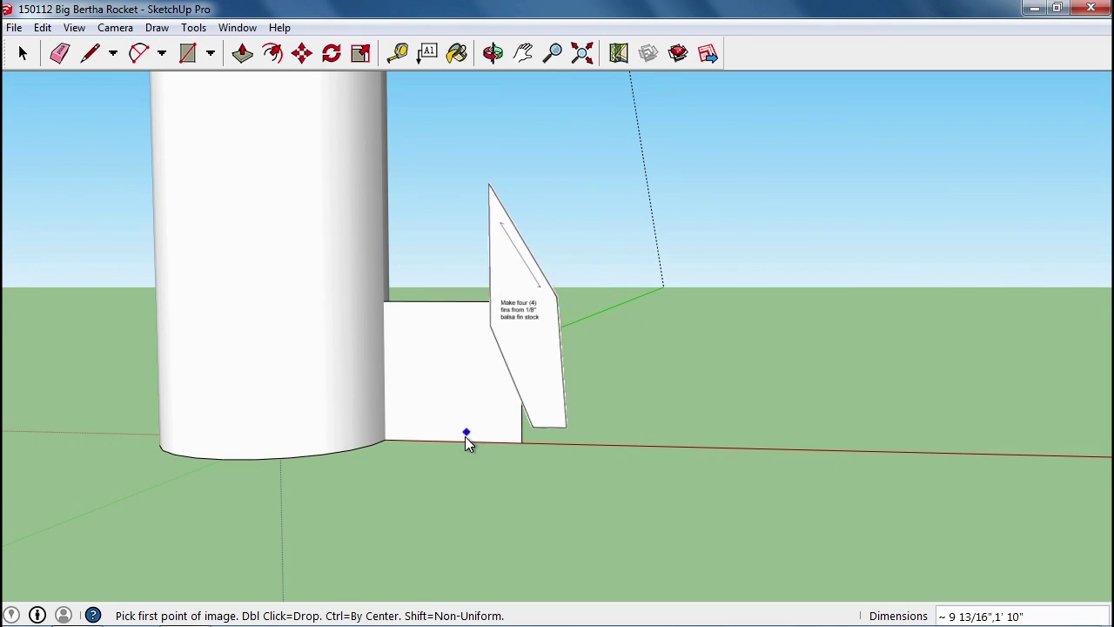
Place the SBB-fins image upright beside the rectangle with two corner points
mouse_move(468, 460)
middle_mouse_down()
mouse_move(505, 418)
mouse_move(452, 458)
middle_mouse_up()
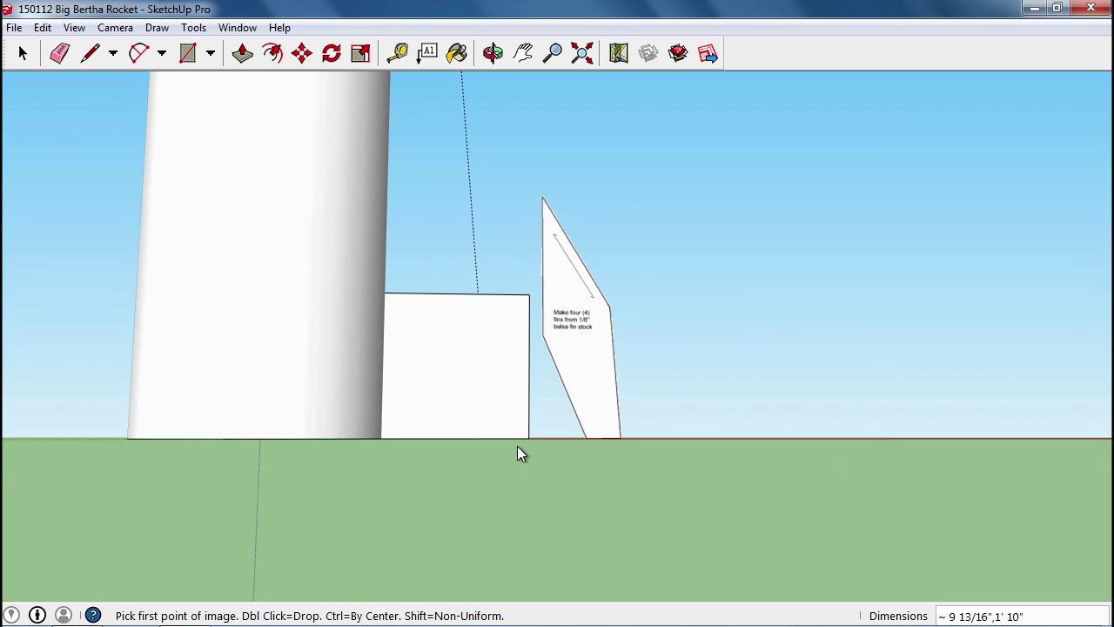
left_click(520, 548)
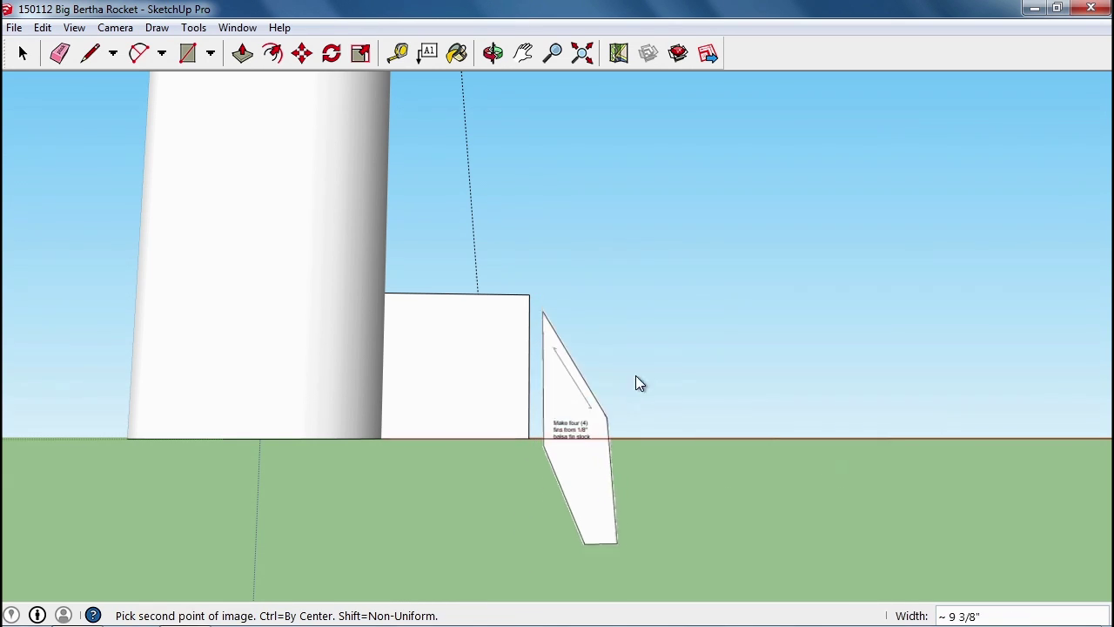
left_click(684, 323)
key("r")
Orbit and zoom out until the whole rocket and fin image are visible
middle_click_drag(688, 335, 891, 403)
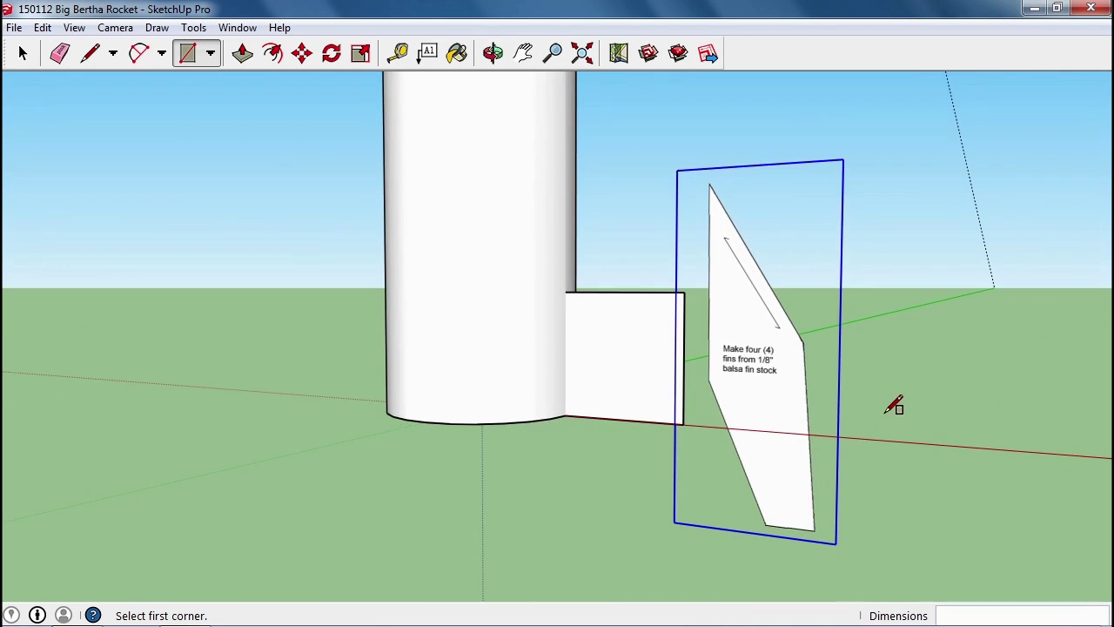
scroll(833, 330, "down", 5)
scroll(849, 252, "down", 2)
middle_click_drag(853, 243, 750, 450)
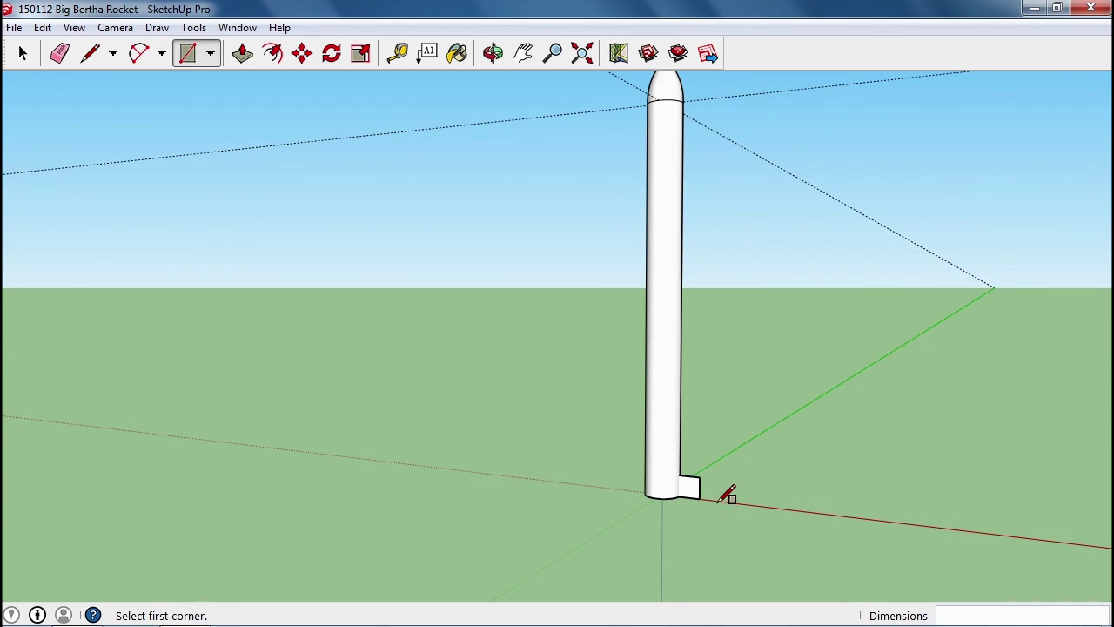
middle_click_drag(726, 494, 787, 456)
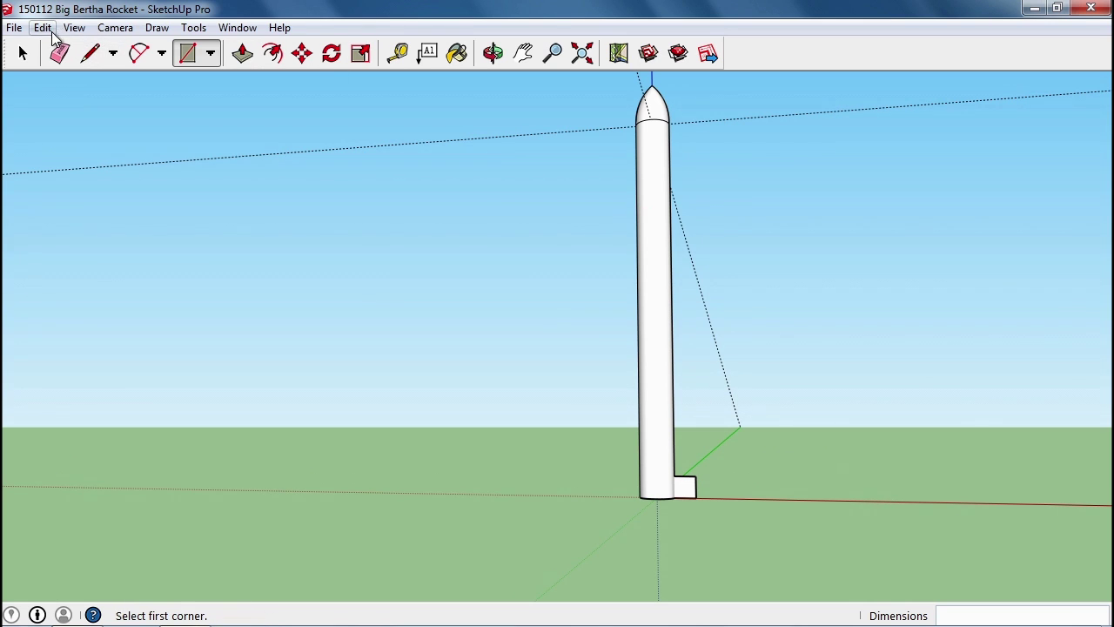
Re-import SBB-fins.png with PNG as the file type
middle_click_drag(601, 300, 449, 210)
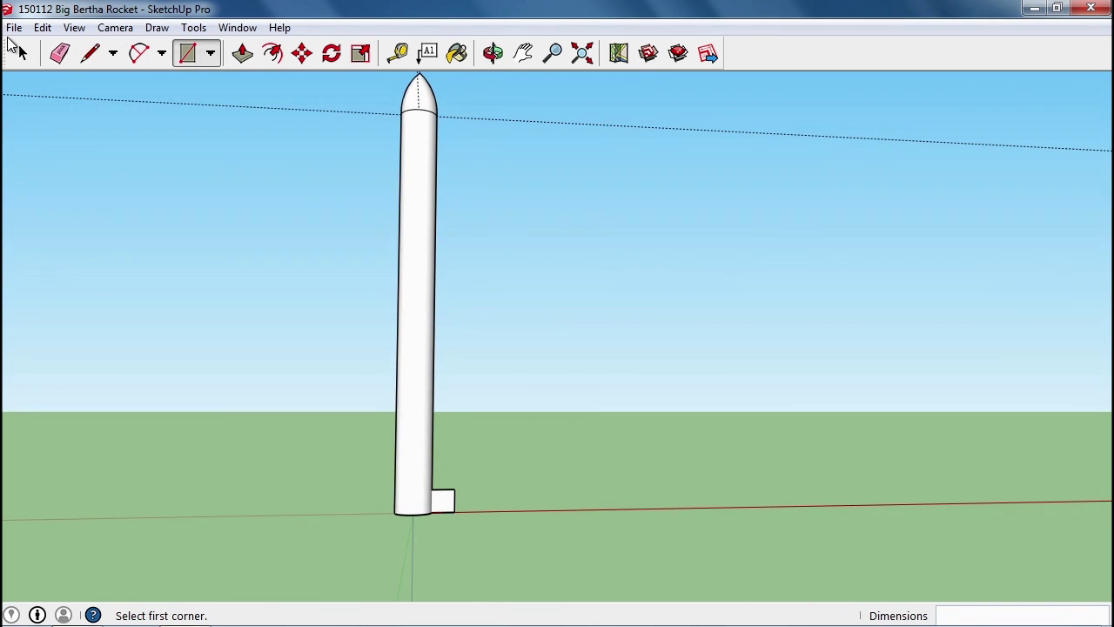
left_click(14, 27)
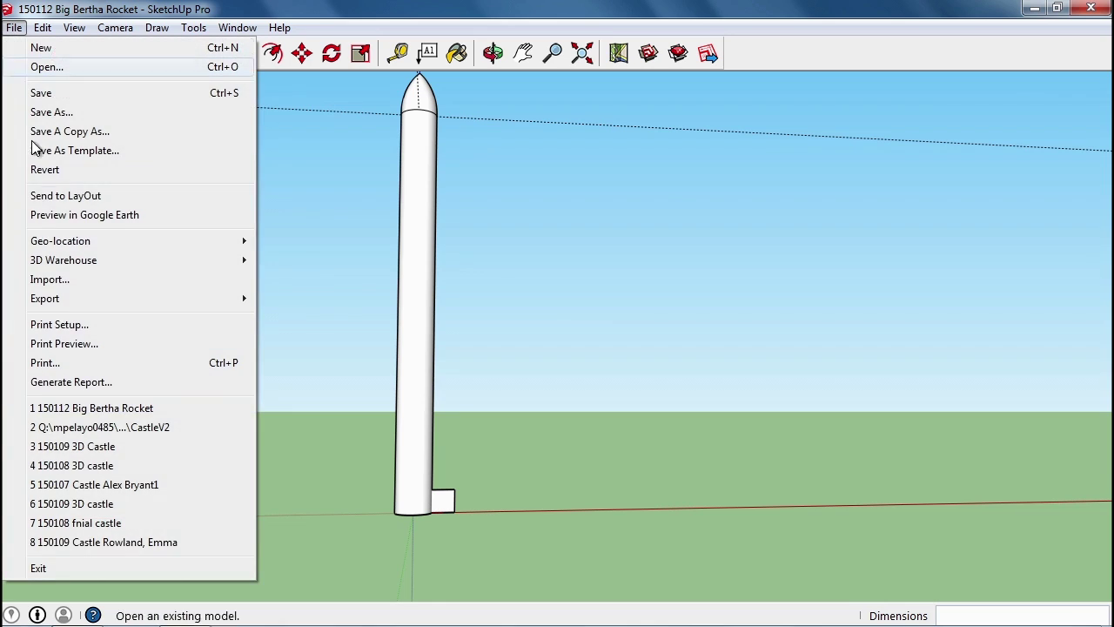
left_click(61, 281)
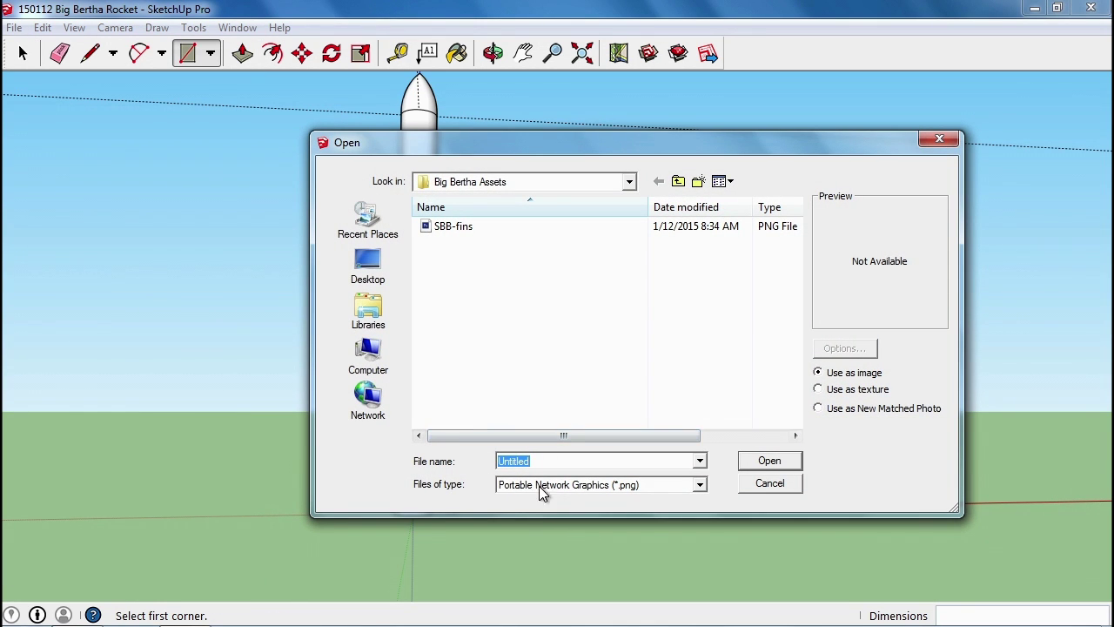
left_click(515, 486)
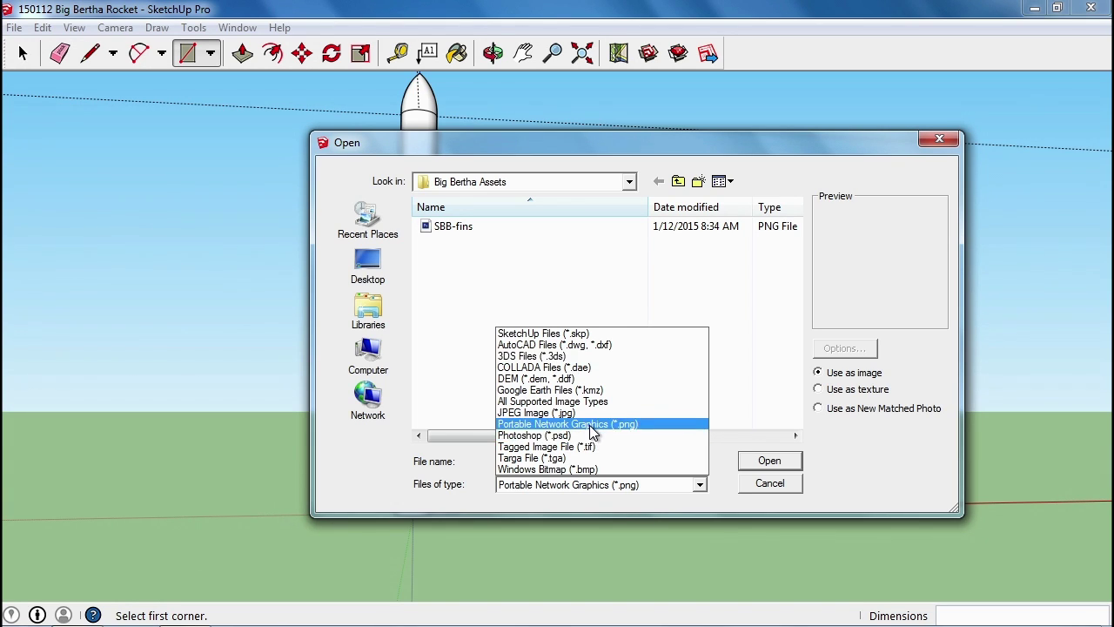
left_click(567, 424)
left_click(441, 226)
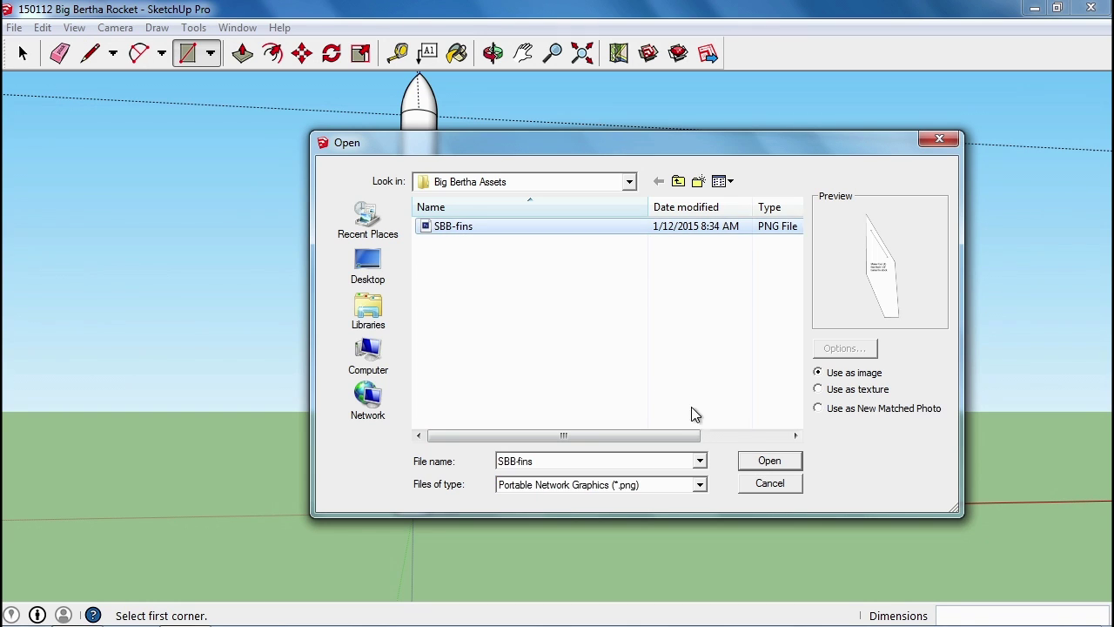
left_click(768, 462)
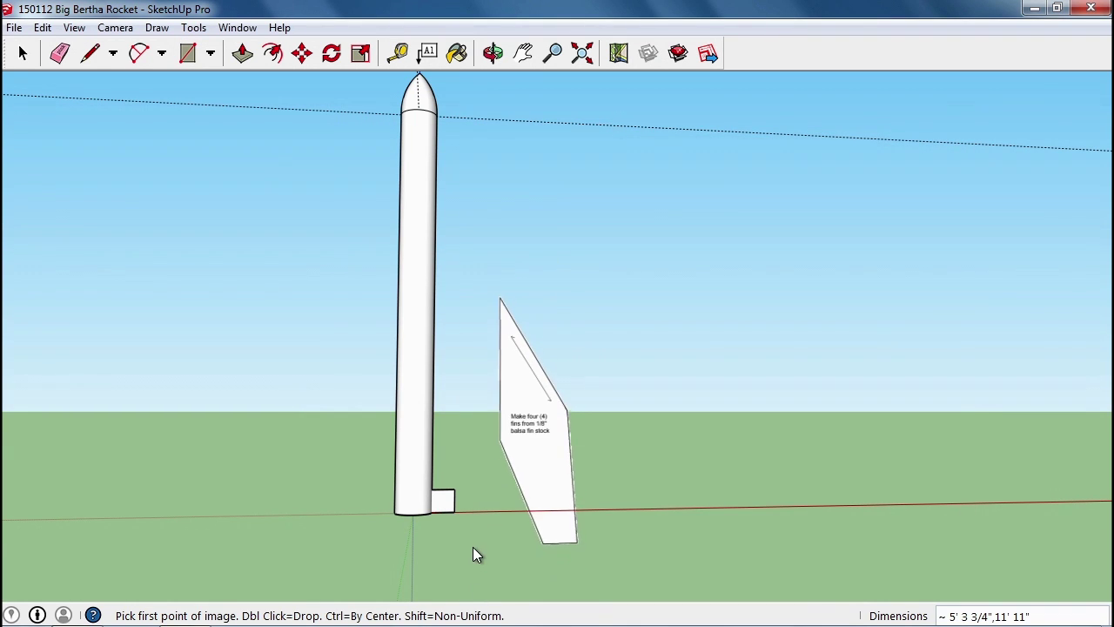
Place the fin image upright at the rocket base, scaled to the body's proportions
scroll(470, 528, "down", 1)
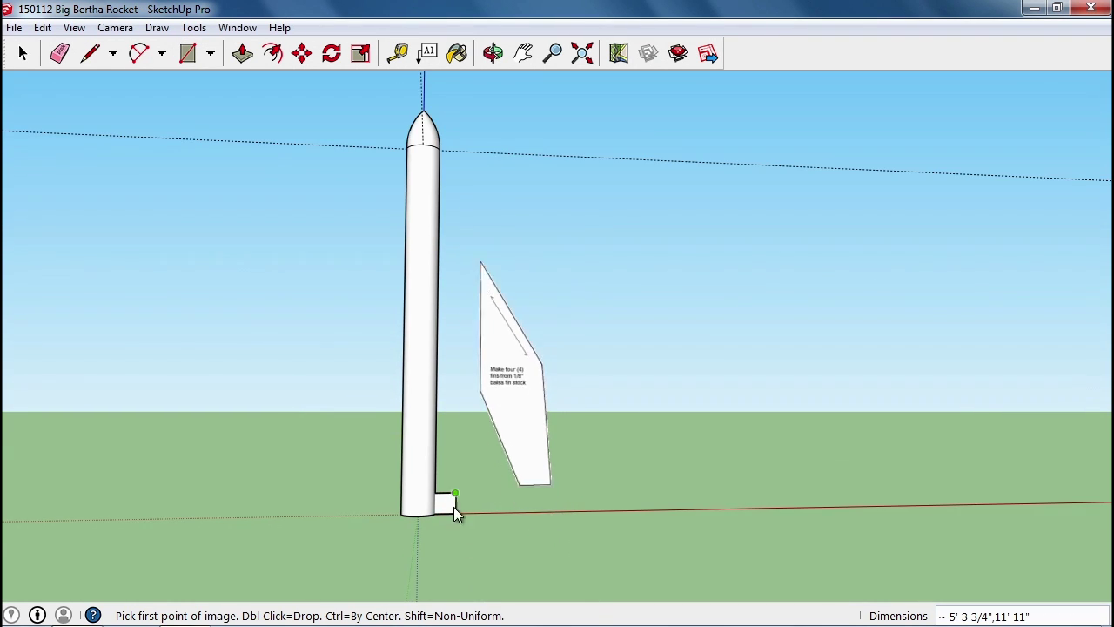
scroll(479, 527, "up", 2)
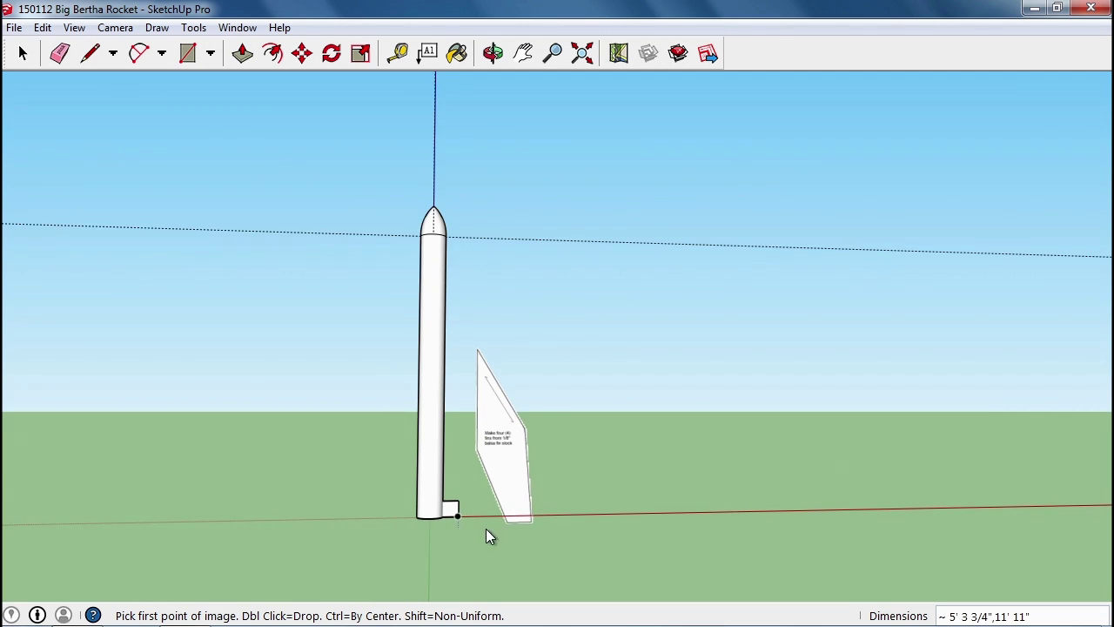
scroll(495, 528, "up", 2)
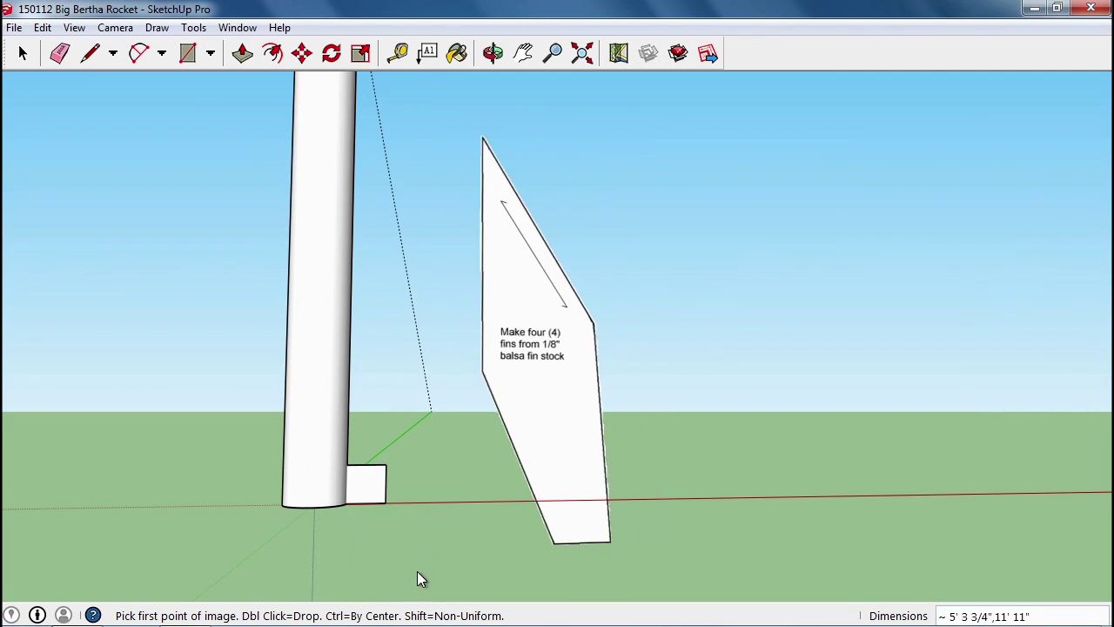
left_click(384, 503)
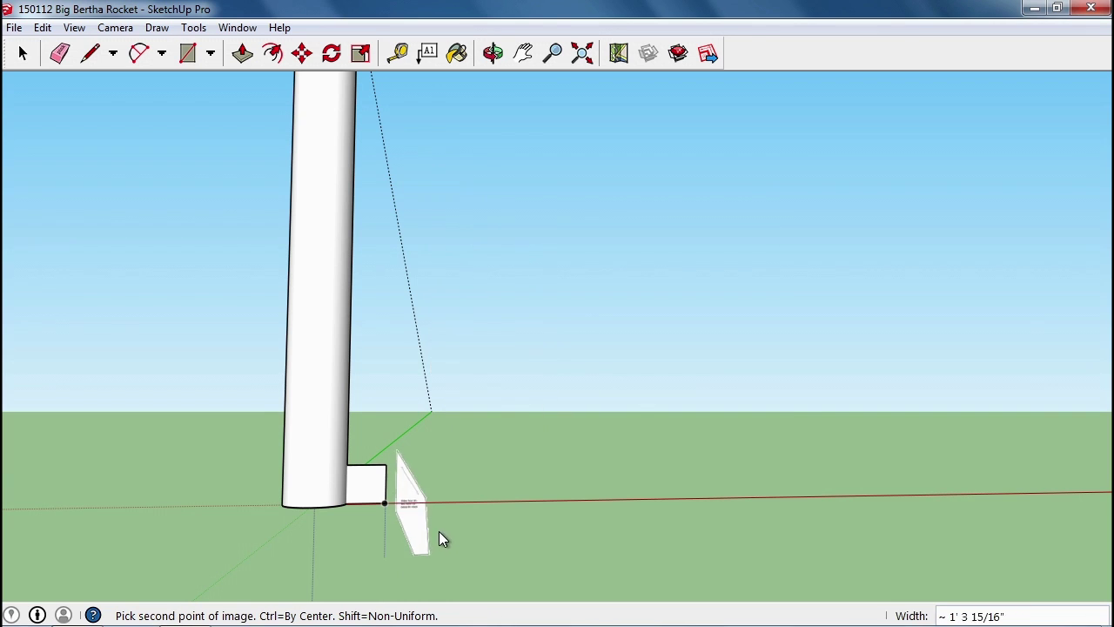
left_click(534, 461)
Orbit and zoom around the rocket and the placed fin image
key("o")
left_click_drag(568, 447, 806, 467)
key("r")
scroll(783, 378, "down", 5)
mouse_move(779, 373)
middle_mouse_down()
mouse_move(845, 371)
mouse_move(777, 374)
middle_mouse_up()
scroll(777, 374, "up", 6)
key("space")
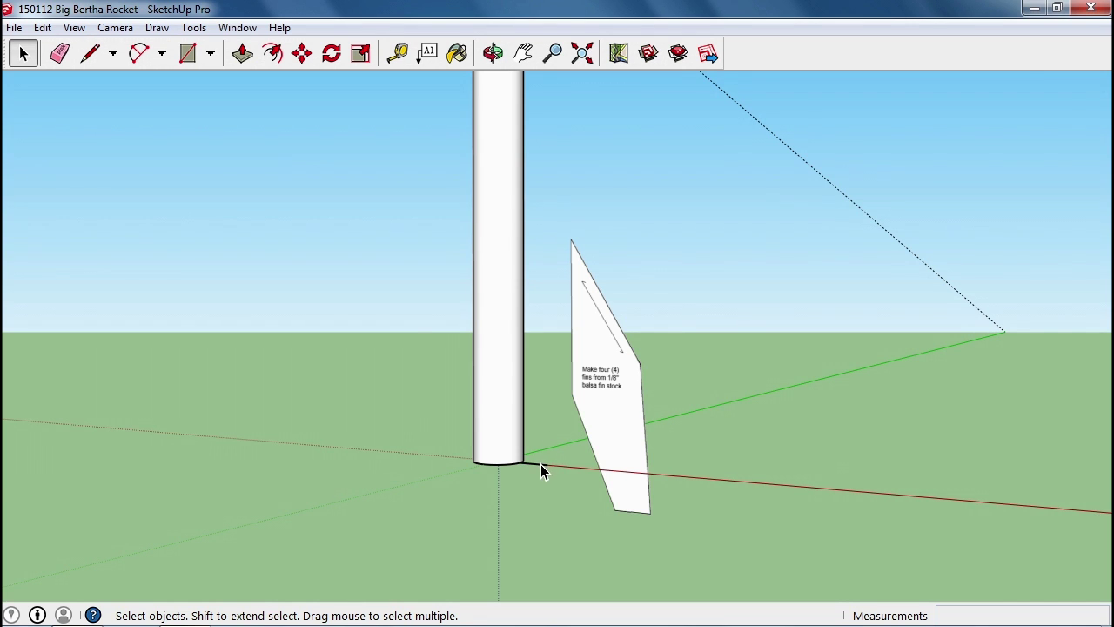
Move the fin template so its straight root edge sits flush against the body tube
middle_click_drag(601, 409, 688, 430)
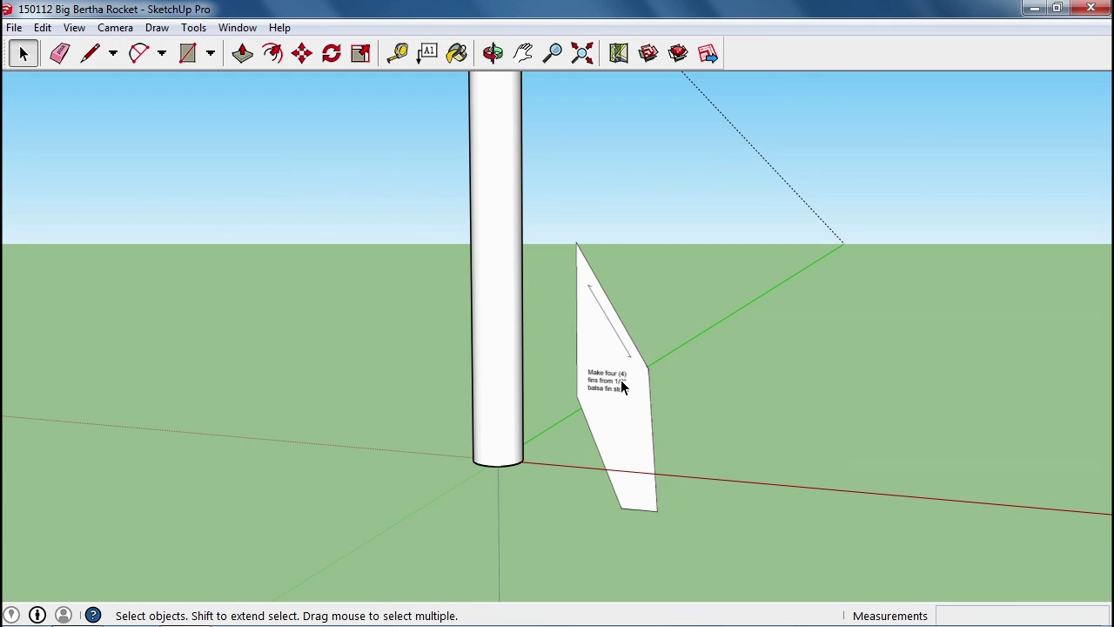
key("m")
left_click(609, 374)
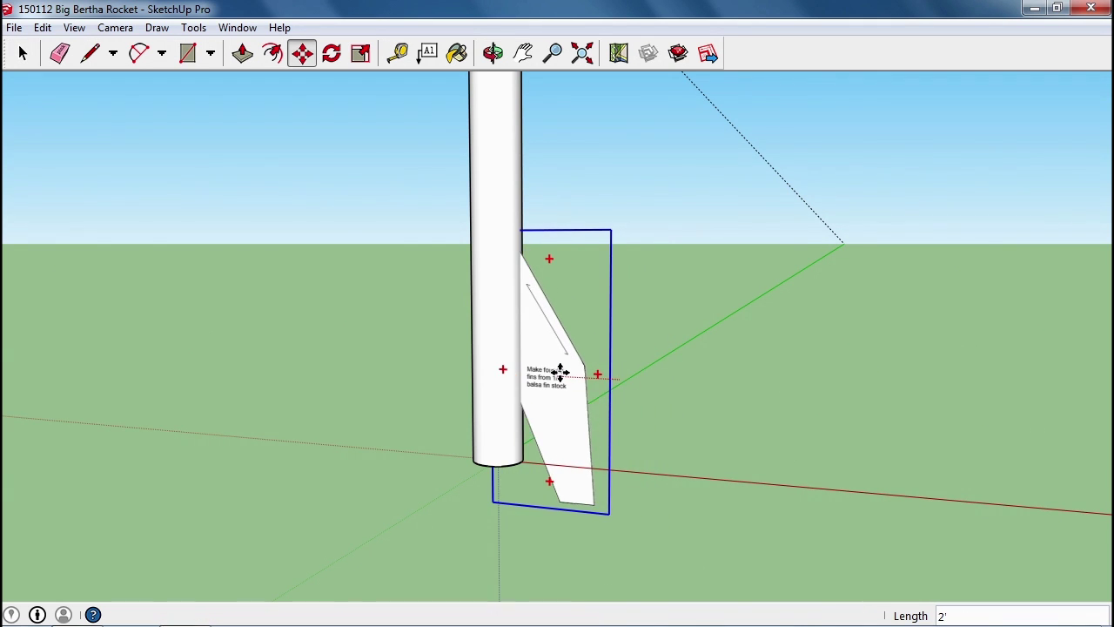
middle_click_drag(559, 372, 667, 377)
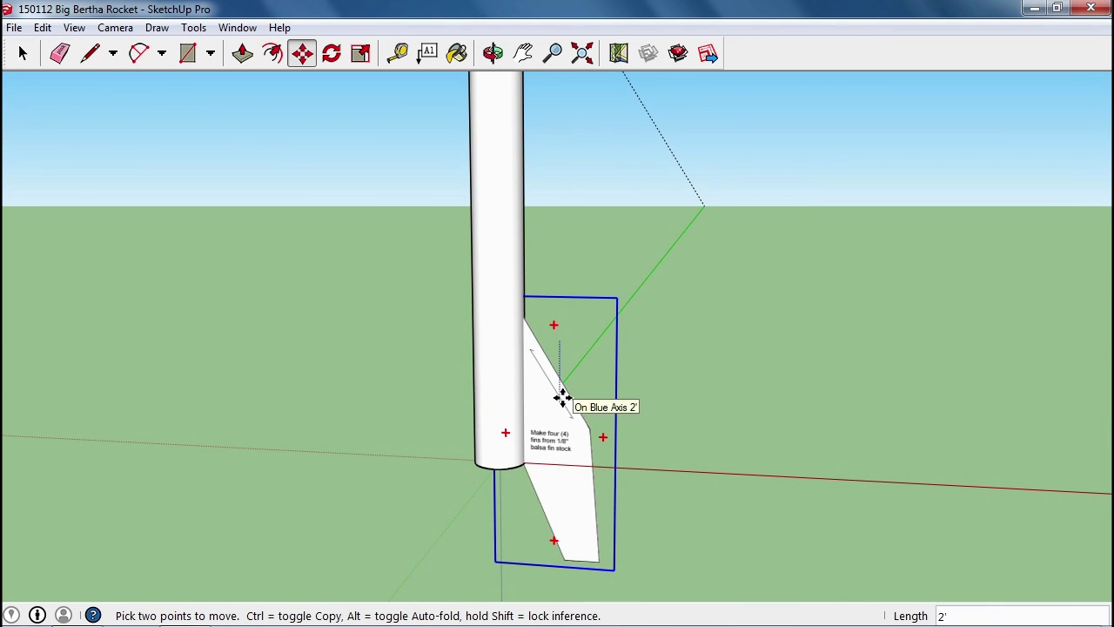
middle_click_drag(561, 397, 677, 394)
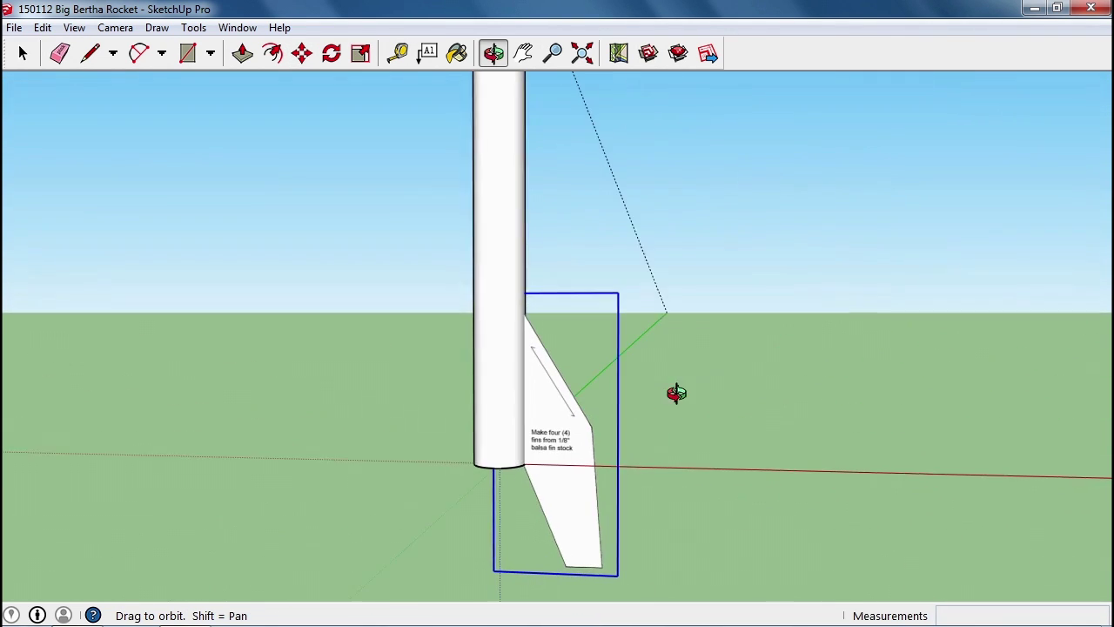
scroll(642, 343, "down", 5)
scroll(695, 345, "up", 6)
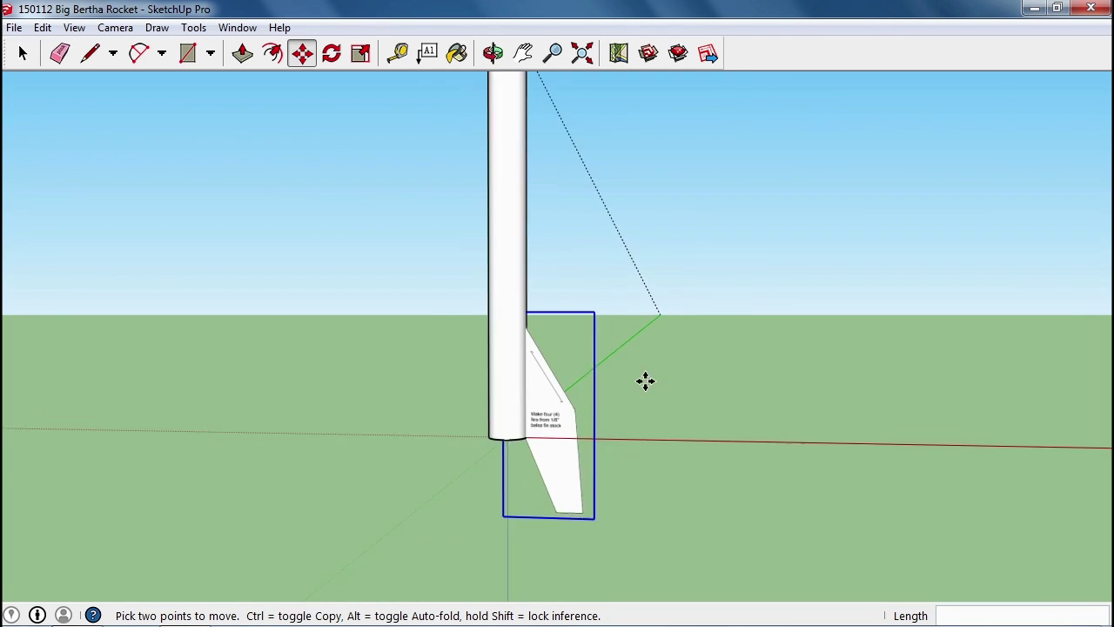
middle_click_drag(604, 443, 767, 342)
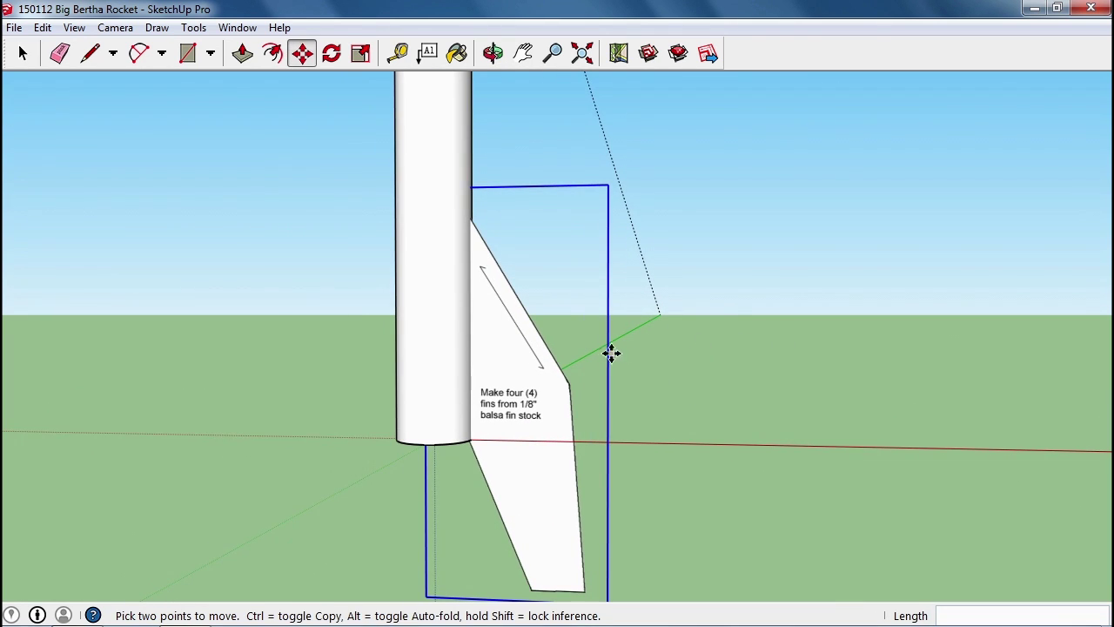
Finish the move and deselect the fin template image
key("space")
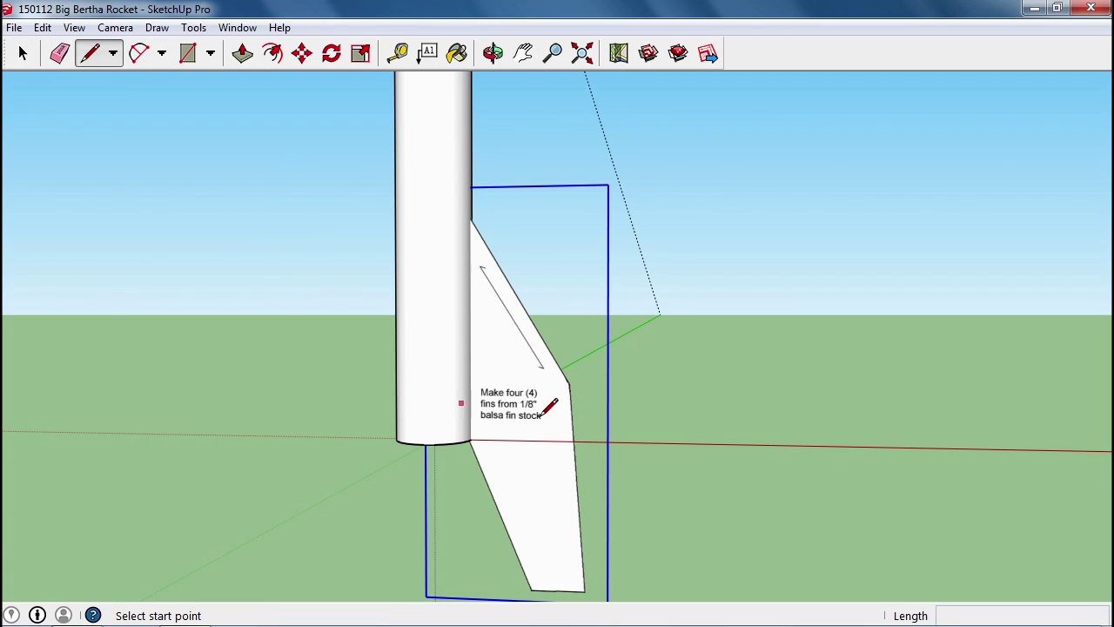
mouse_move(537, 494)
middle_mouse_down()
mouse_move(571, 446)
mouse_move(565, 417)
mouse_move(554, 505)
middle_mouse_up()
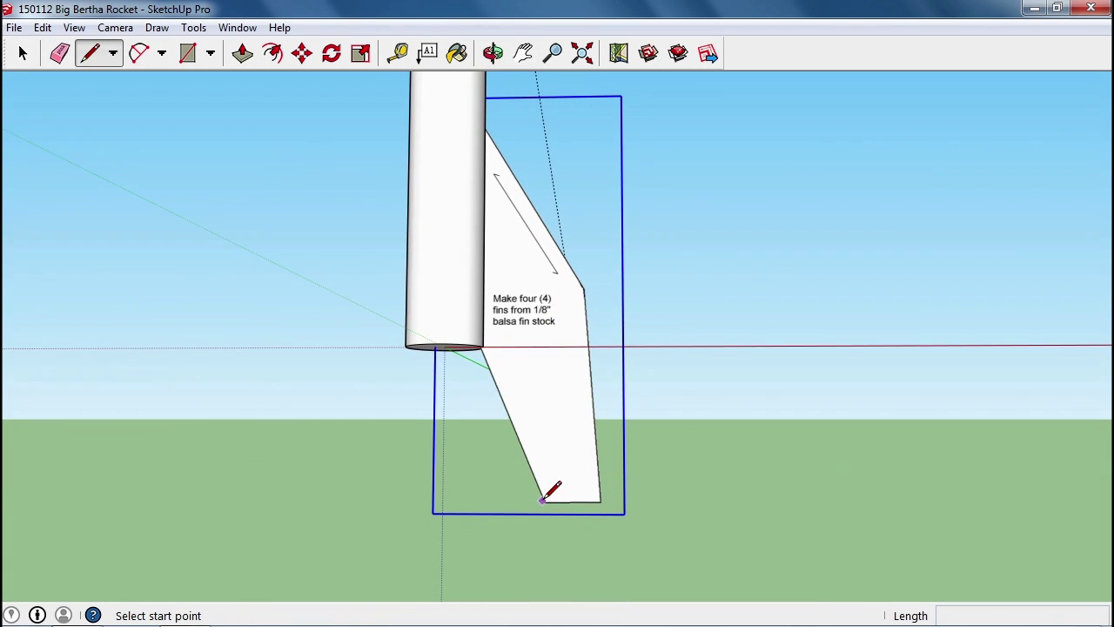
scroll(545, 500, "up", 3)
key("space")
left_click(427, 428)
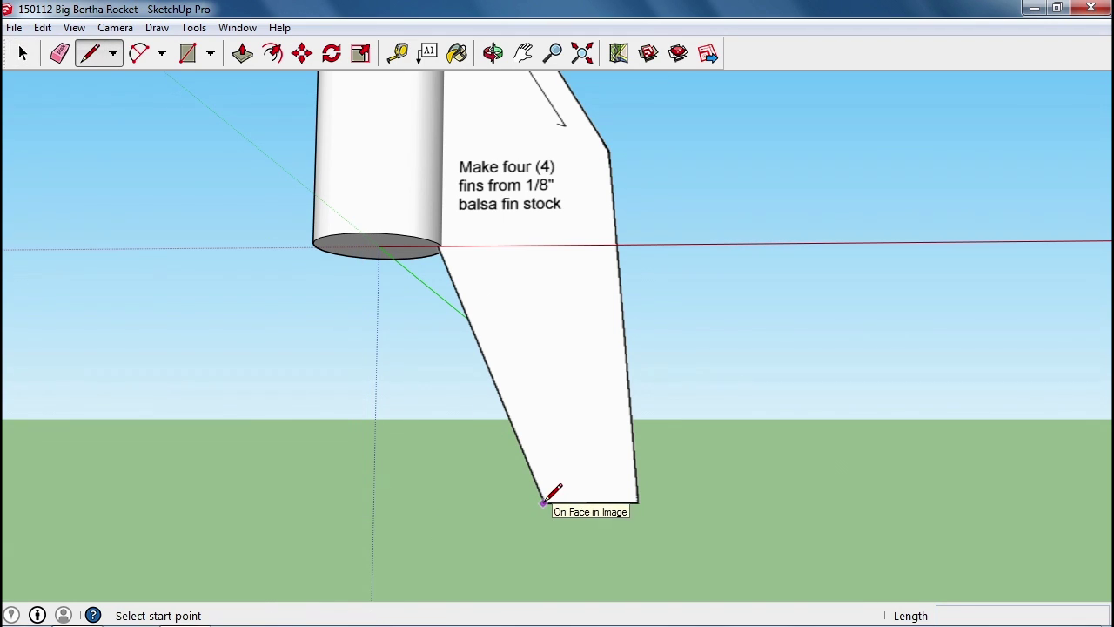
Trace the fin's bottom and slanted outer edges with lines from its lower corner
left_click(543, 502)
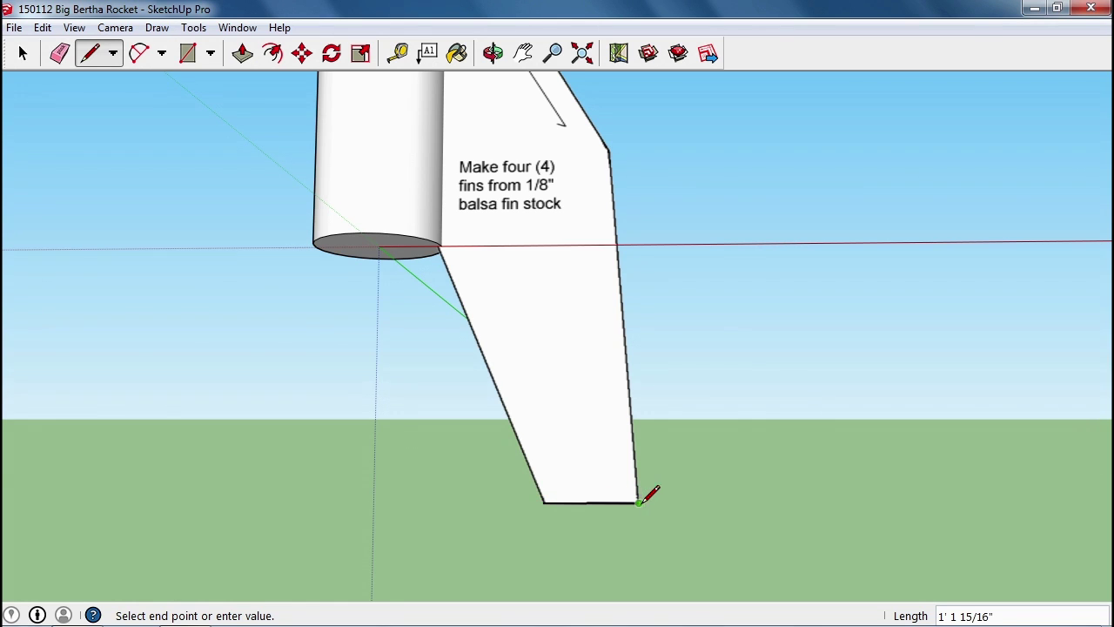
middle_click_drag(703, 262, 670, 447, "shift")
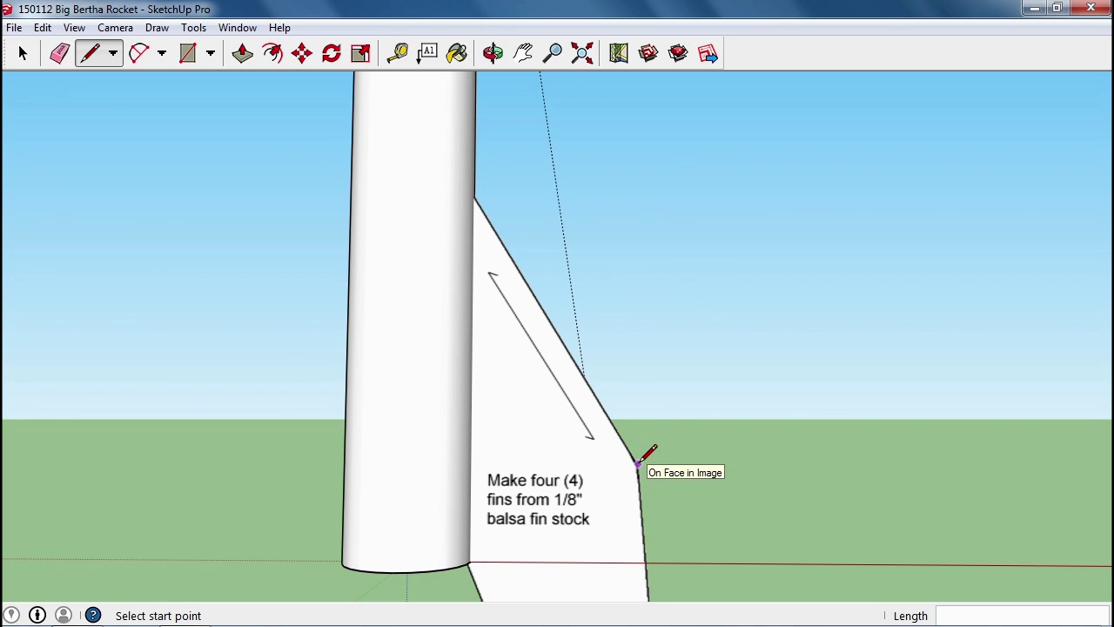
middle_click_drag(519, 193, 270, 183)
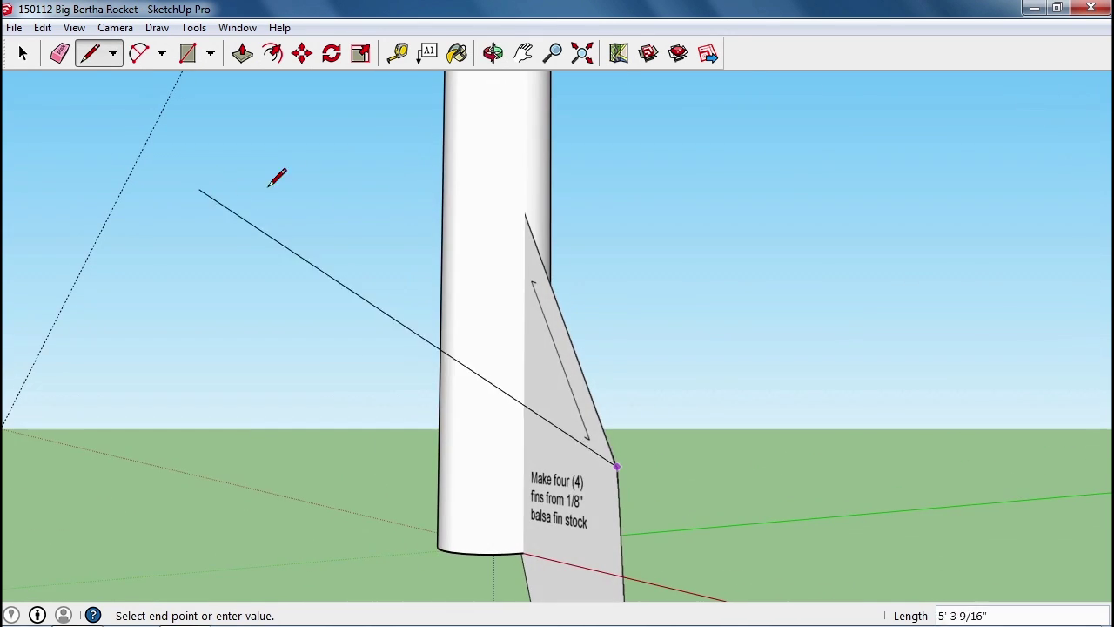
scroll(535, 189, "up", 6)
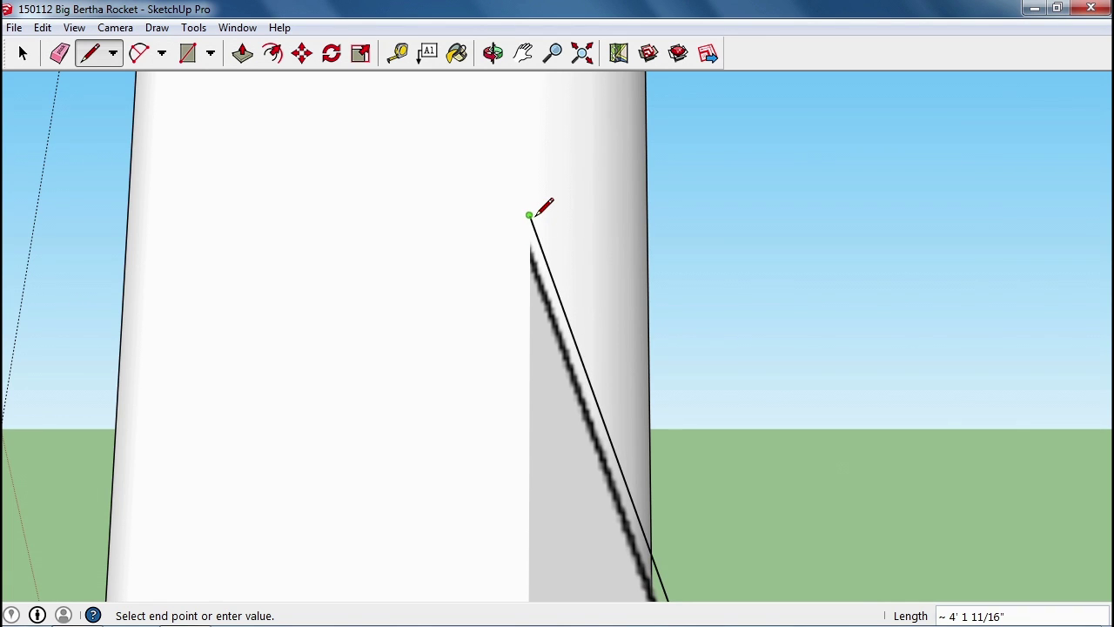
middle_click_drag(530, 215, 698, 296)
scroll(729, 251, "down", 2)
scroll(702, 296, "down", 2)
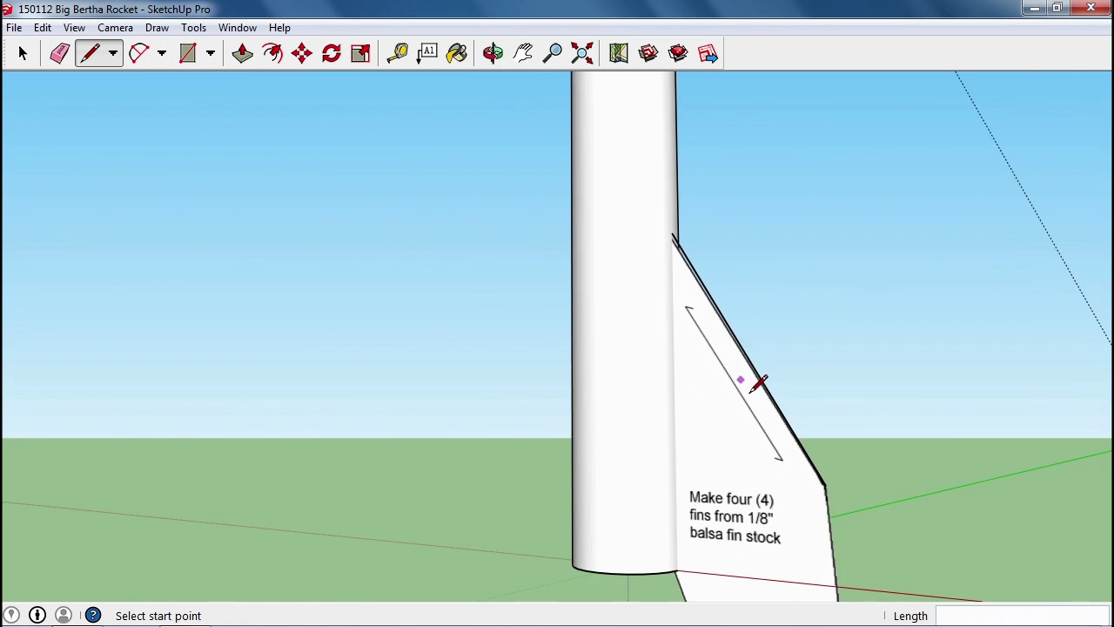
mouse_move(754, 378)
middle_mouse_down()
mouse_move(676, 313)
mouse_move(716, 331)
middle_mouse_up()
key("space")
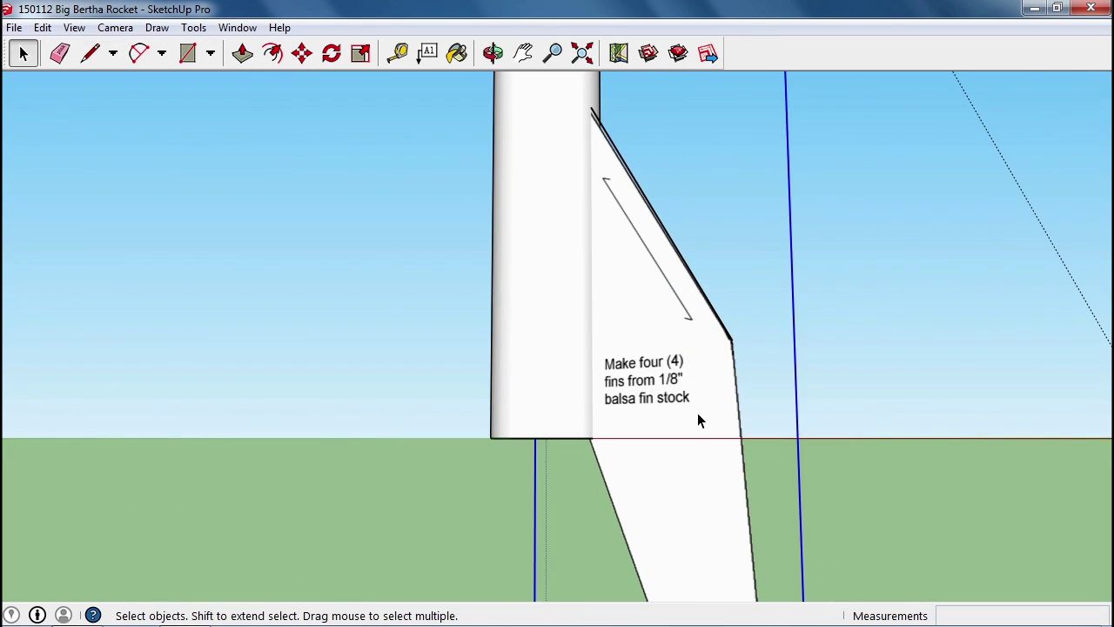
Orbit around the rocket body to see the traced fin lines from the side
middle_click_drag(687, 373, 785, 449)
left_click_drag(782, 450, 701, 465)
key("space")
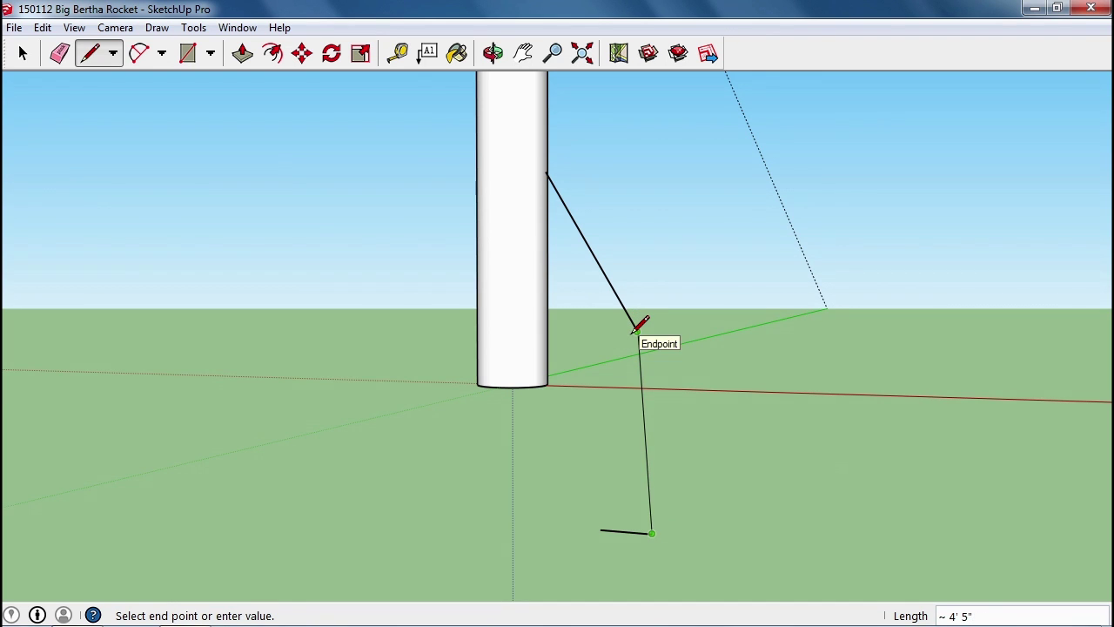
key("o")
left_click_drag(679, 351, 667, 374)
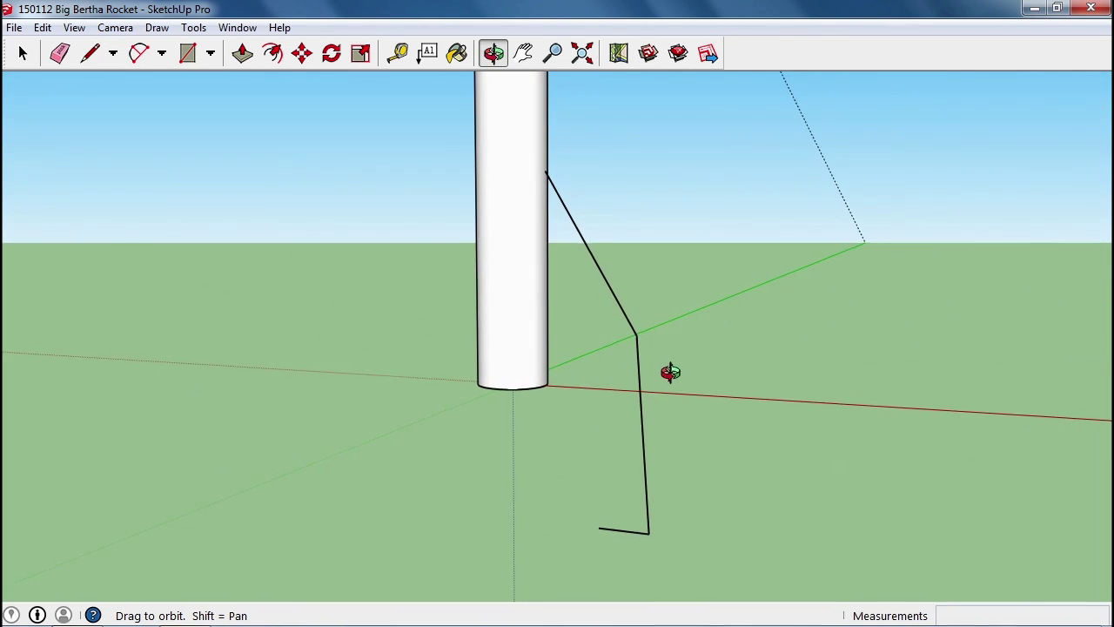
Draw the final line back to the cylinder base endpoint, closing the fin face
key("l")
left_click(623, 338)
scroll(571, 376, "up", 2)
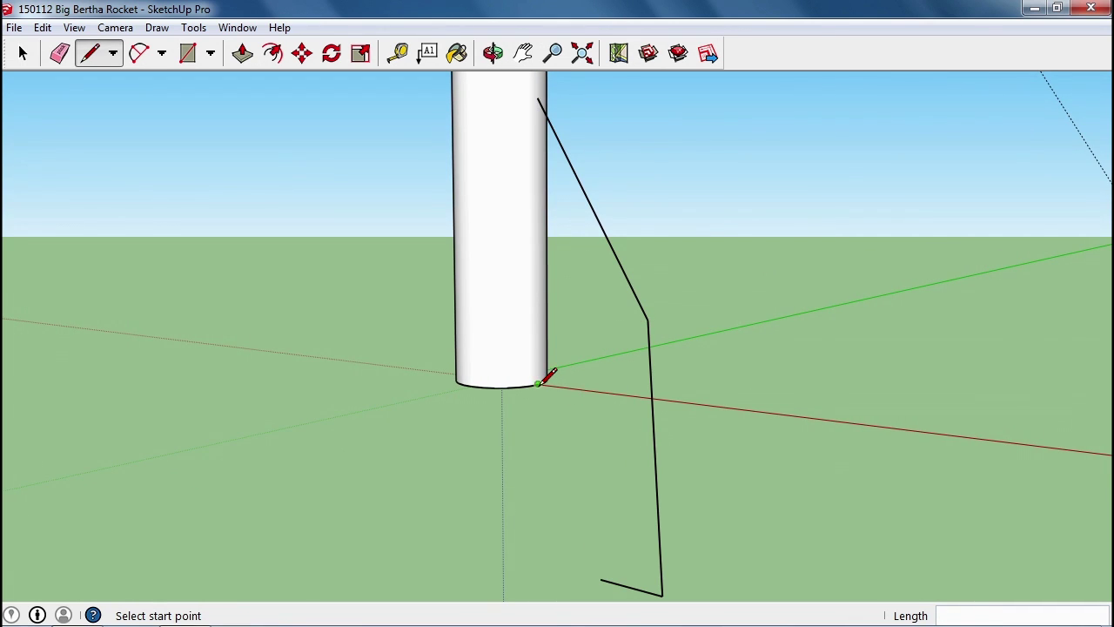
scroll(548, 387, "up", 3)
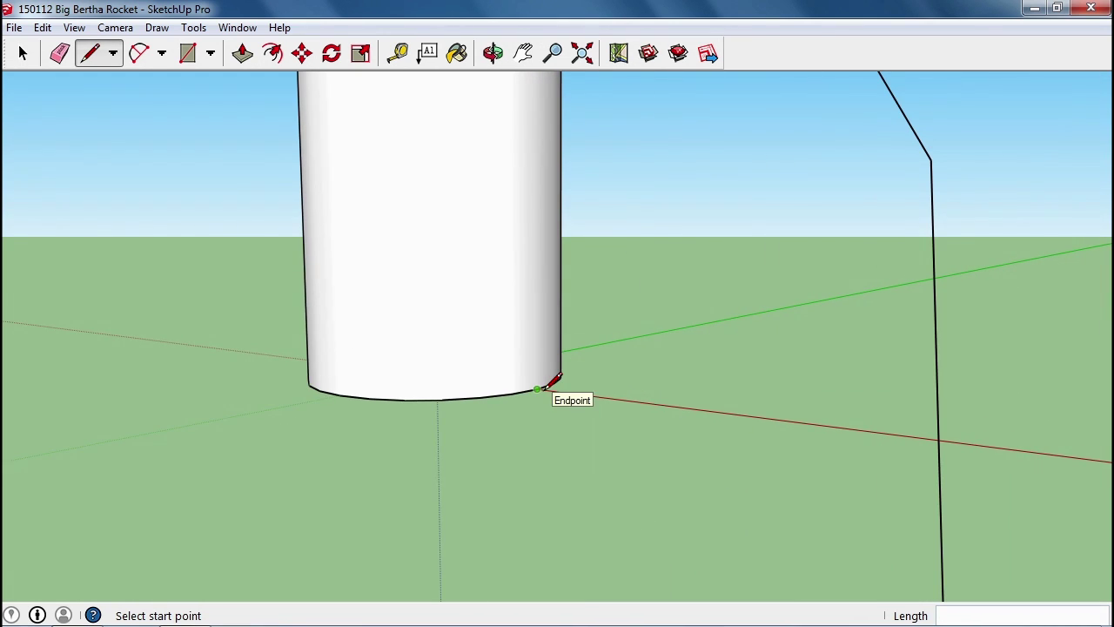
scroll(550, 395, "down", 5)
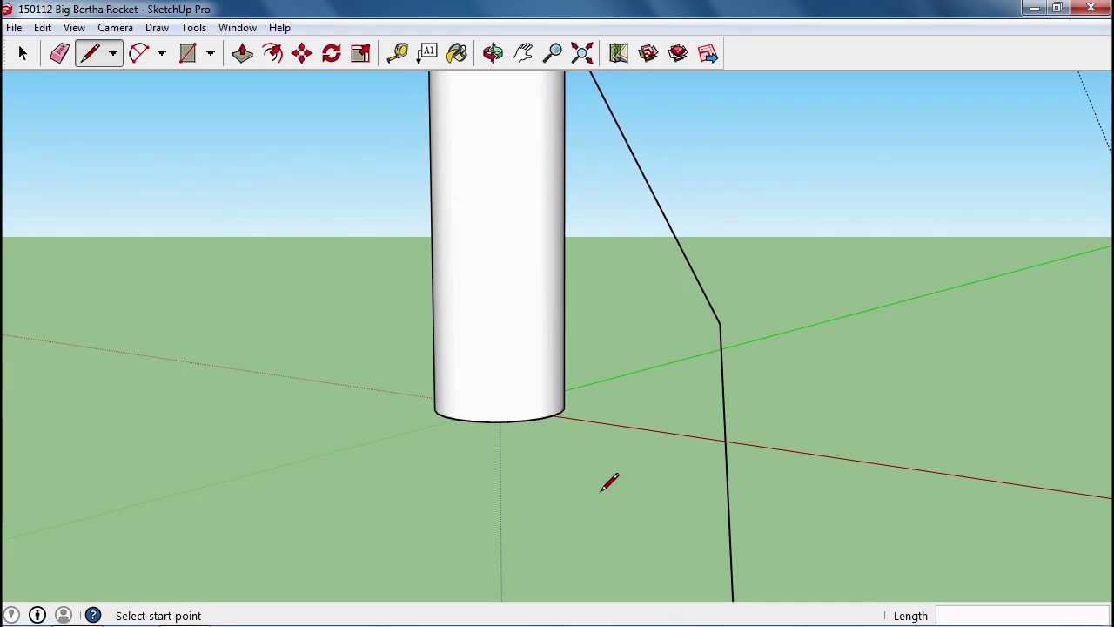
key("o")
left_click_drag(593, 444, 569, 270, "shift")
key("l")
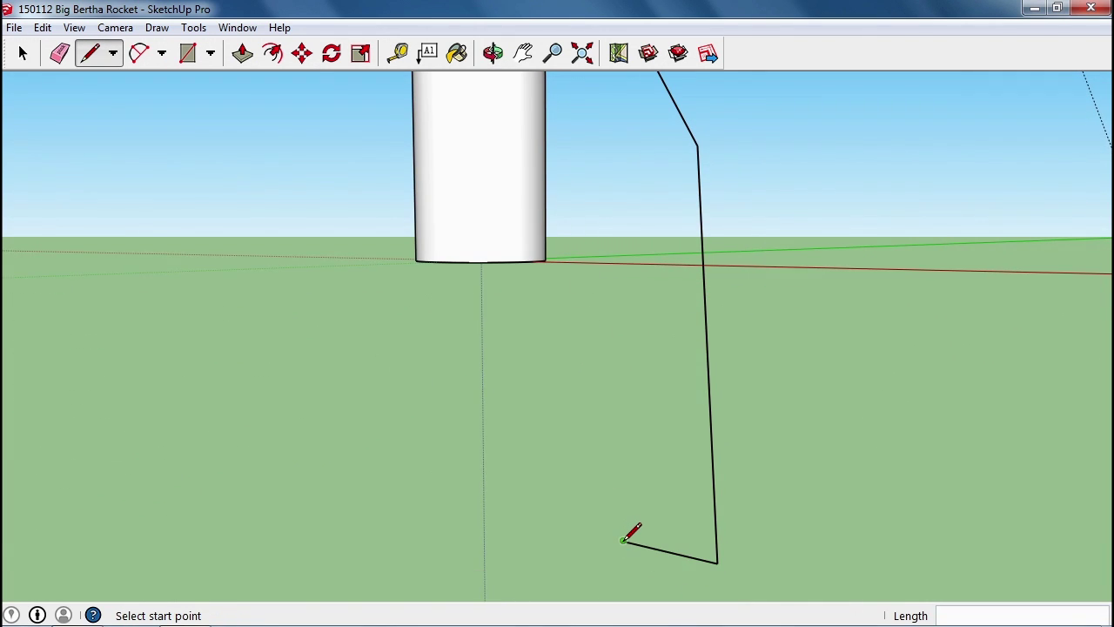
scroll(548, 252, "up", 5)
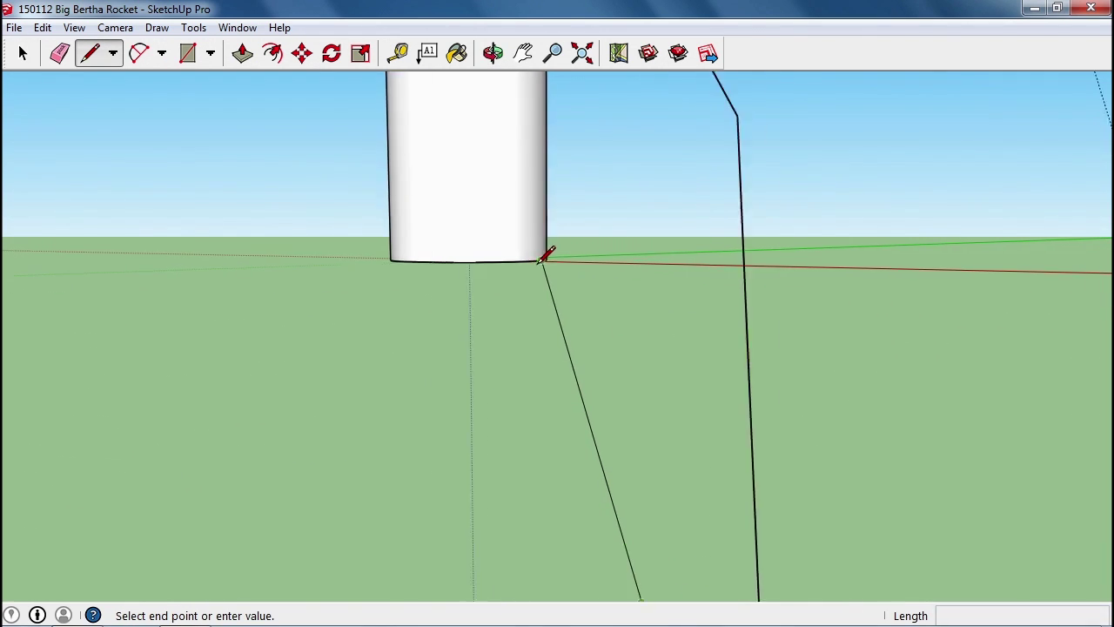
middle_click_drag(543, 251, 552, 345)
left_click(514, 280)
key("space")
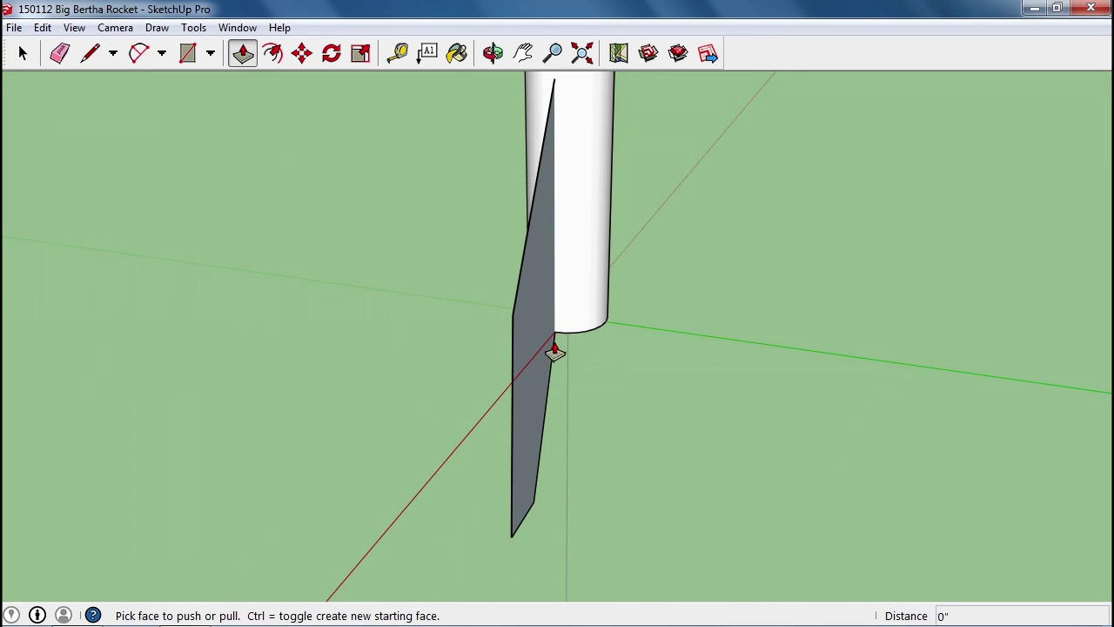
Push/pull the flat fin face out to a 1" thick slab and check it
key("space")
key("p")
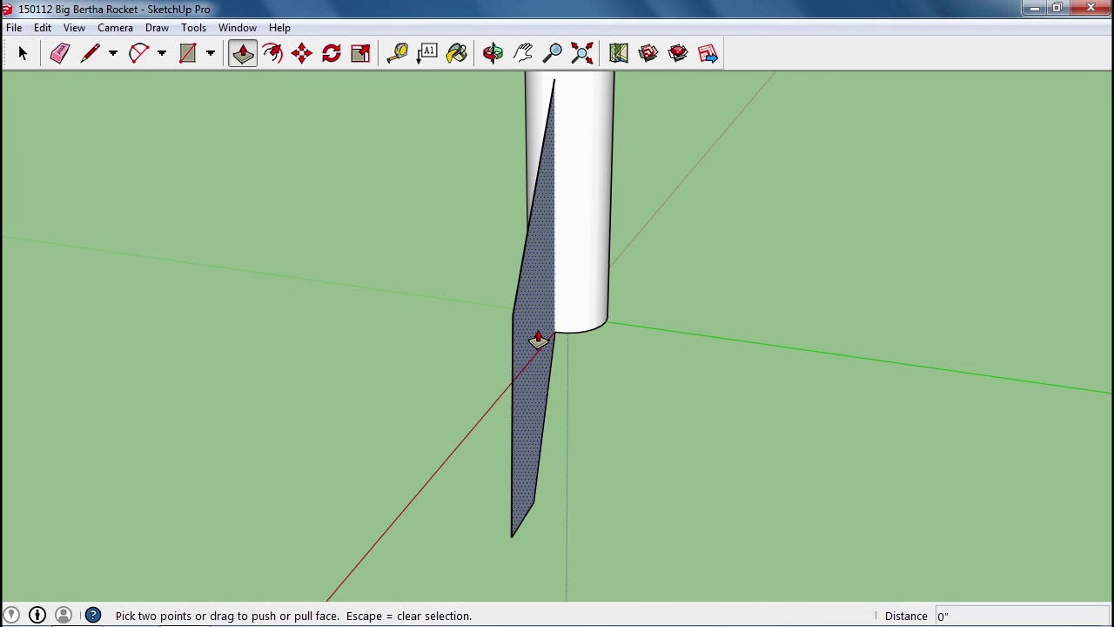
left_click(540, 338)
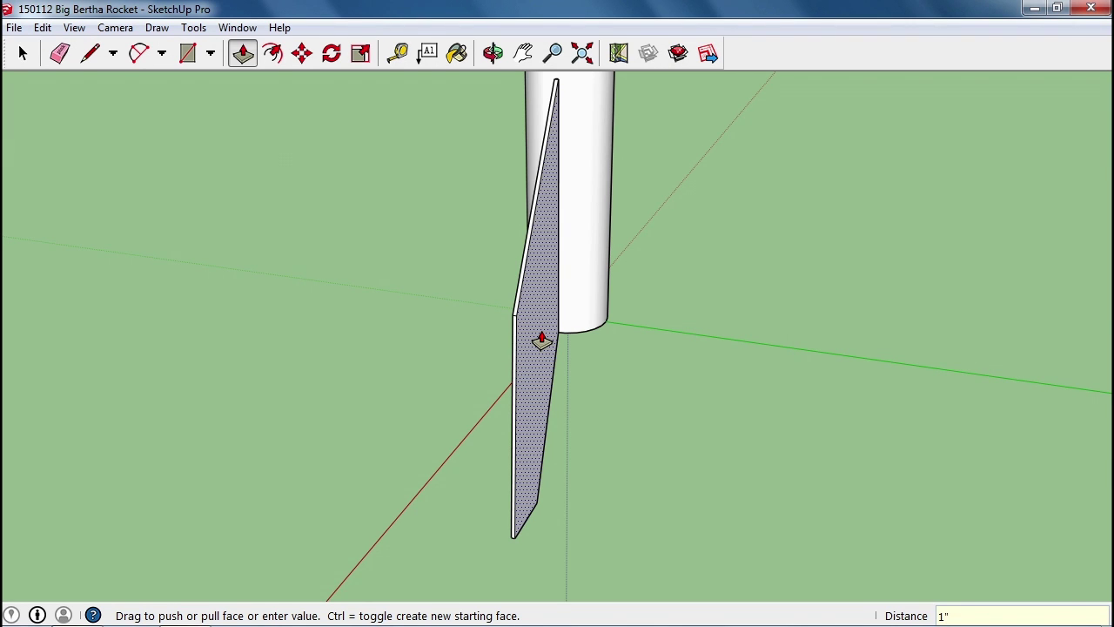
middle_click_drag(446, 392, 661, 407)
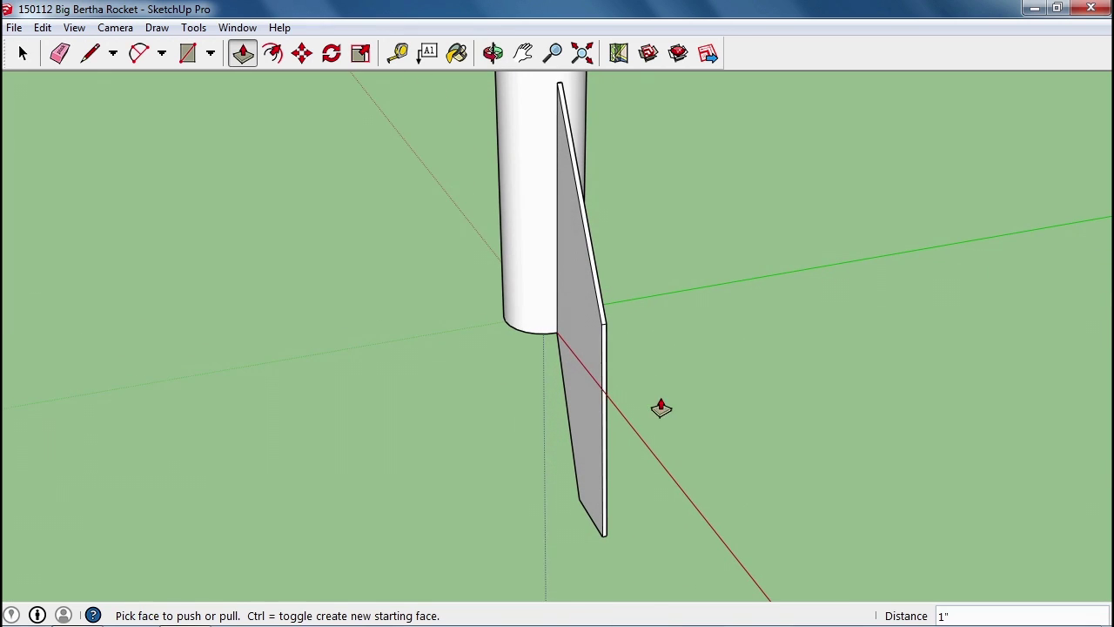
left_click(590, 374)
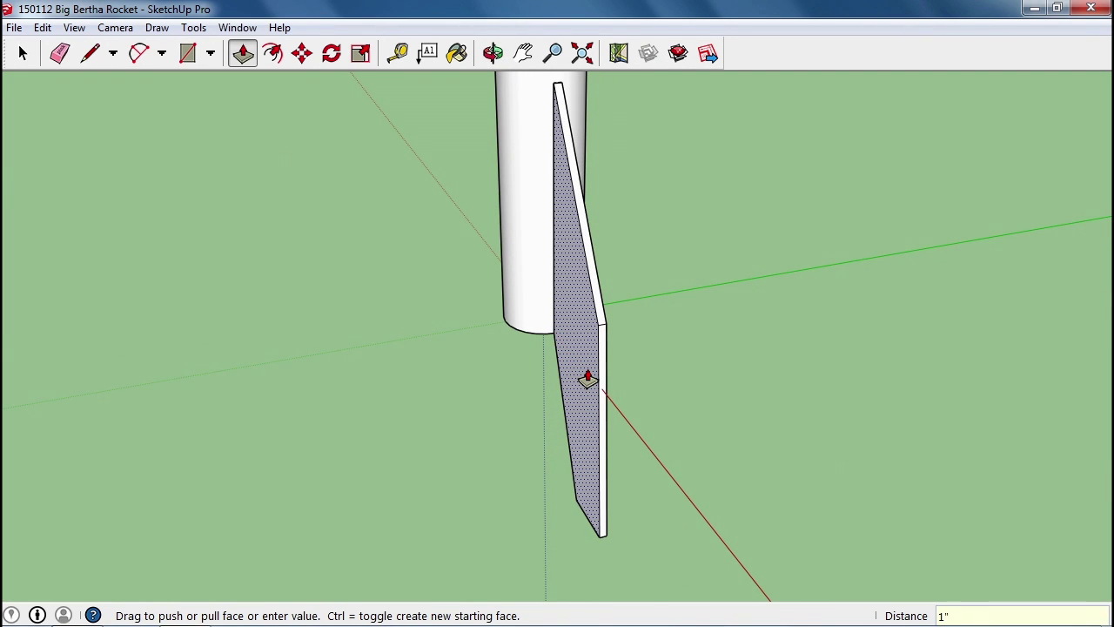
left_click(588, 378)
middle_click_drag(706, 279, 560, 293)
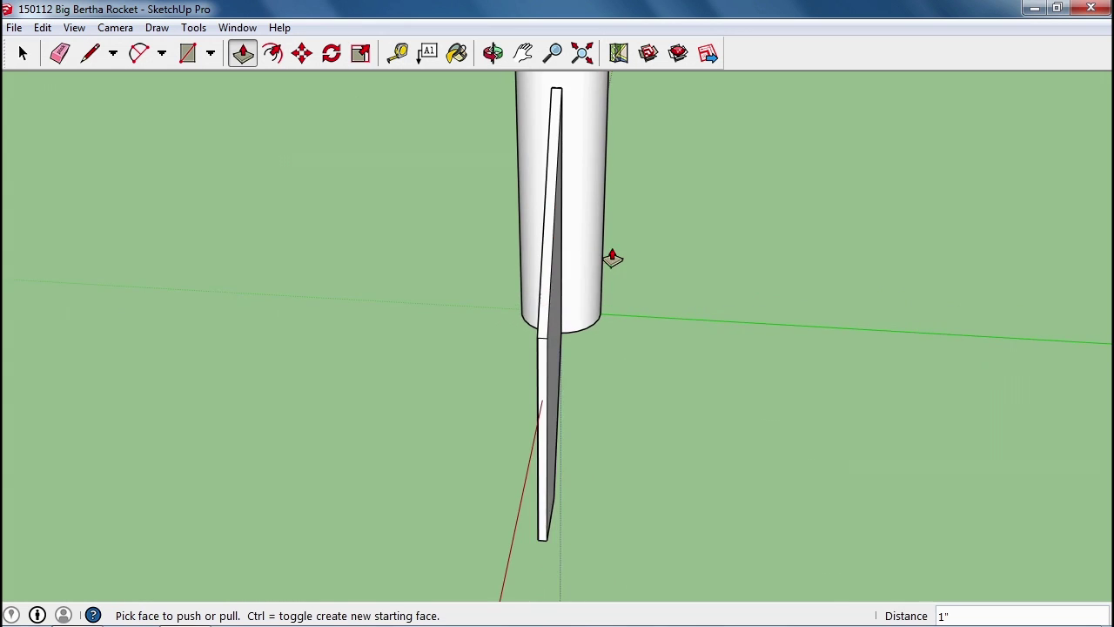
middle_click_drag(612, 256, 942, 291)
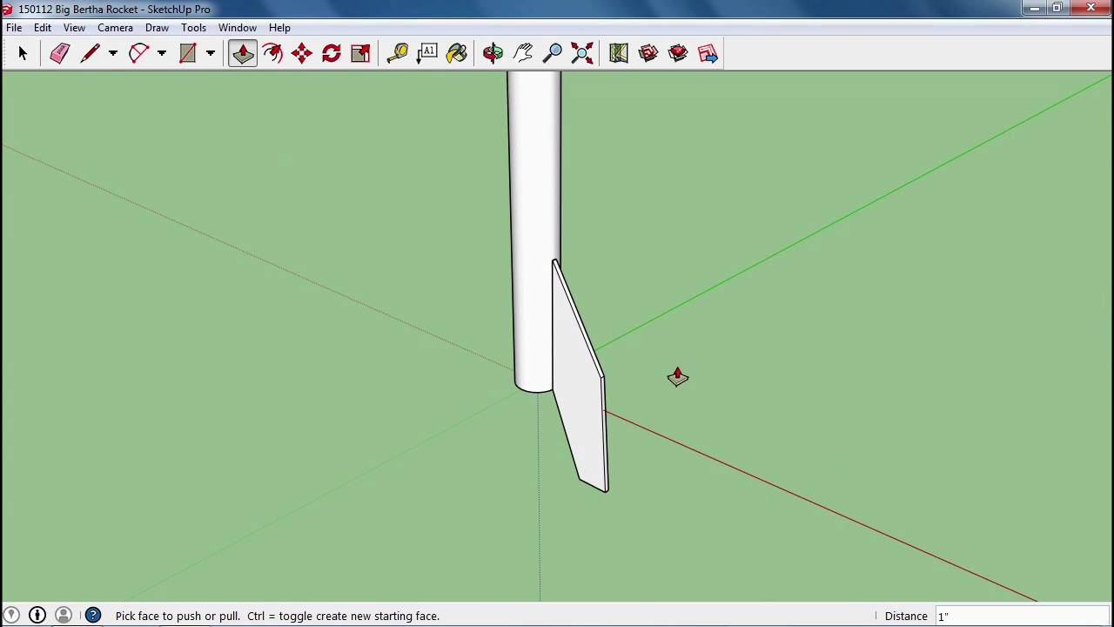
middle_click_drag(677, 376, 731, 333, "shift")
Make the selected 1" thick fin into a group via the right-click menu
key("space")
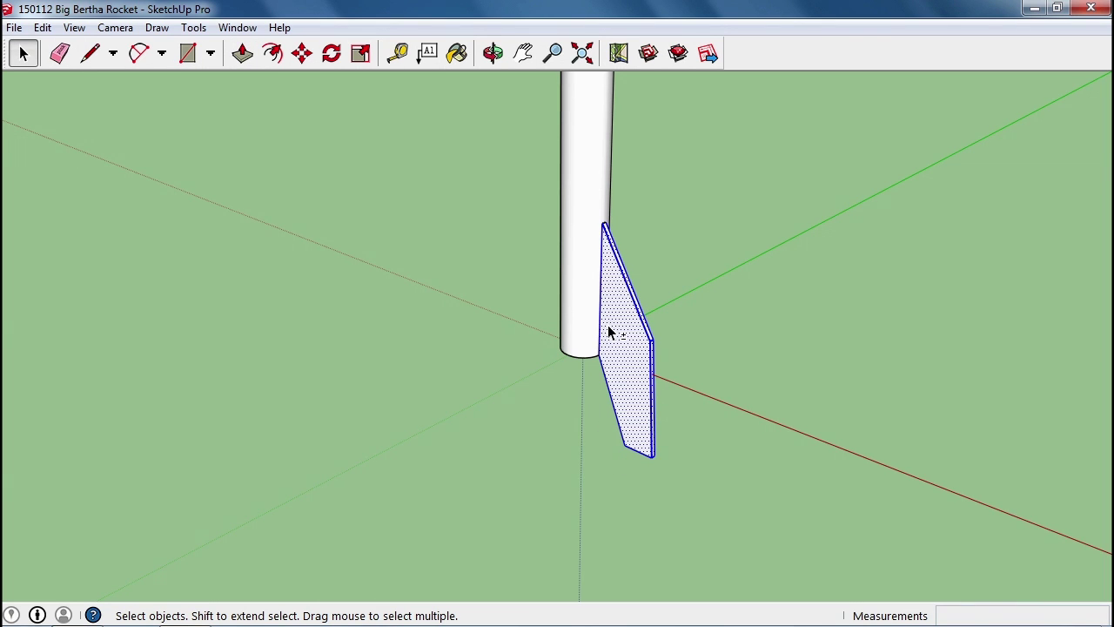
middle_click_drag(709, 302, 534, 311)
scroll(616, 218, "up", 3)
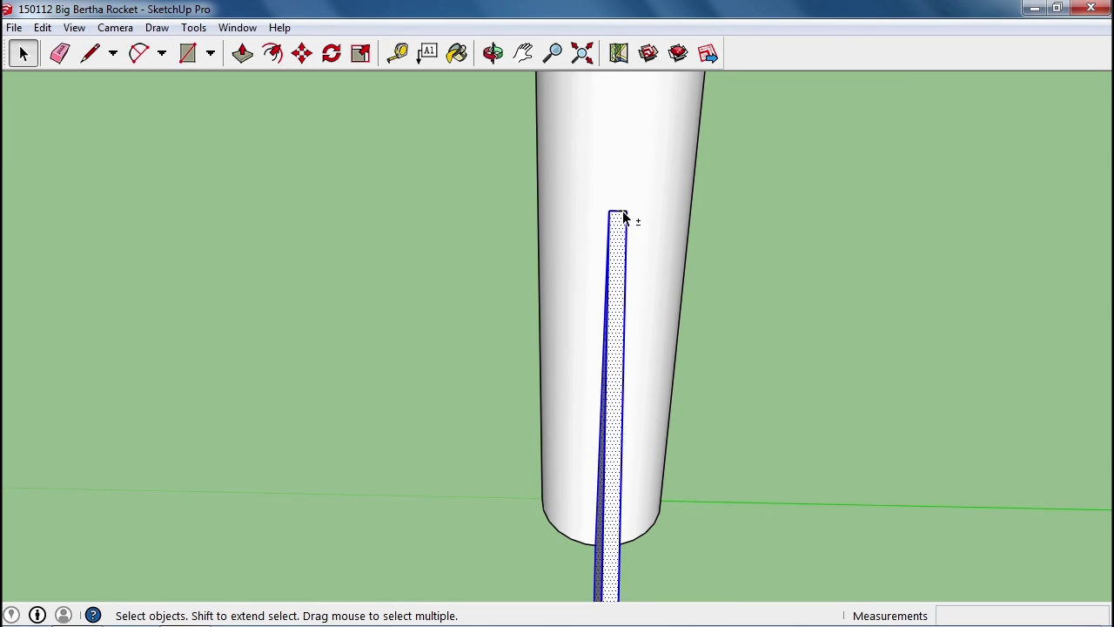
middle_click_drag(622, 213, 515, 269)
middle_click_drag(329, 251, 581, 351)
right_click(582, 353)
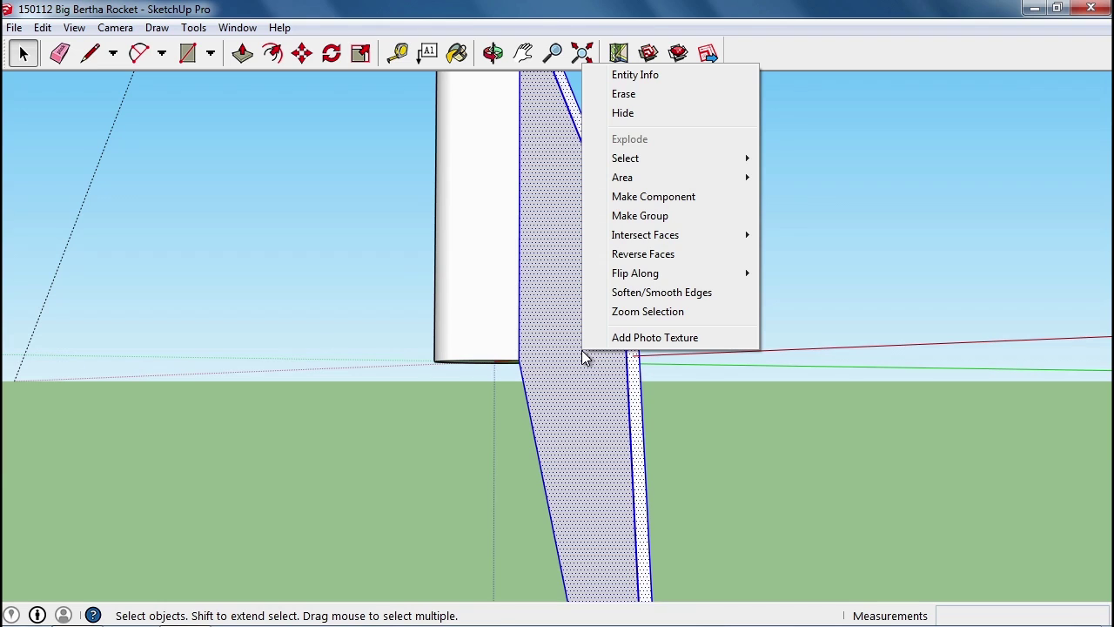
left_click(644, 224)
scroll(687, 274, "down", 3)
middle_click_drag(677, 270, 584, 405)
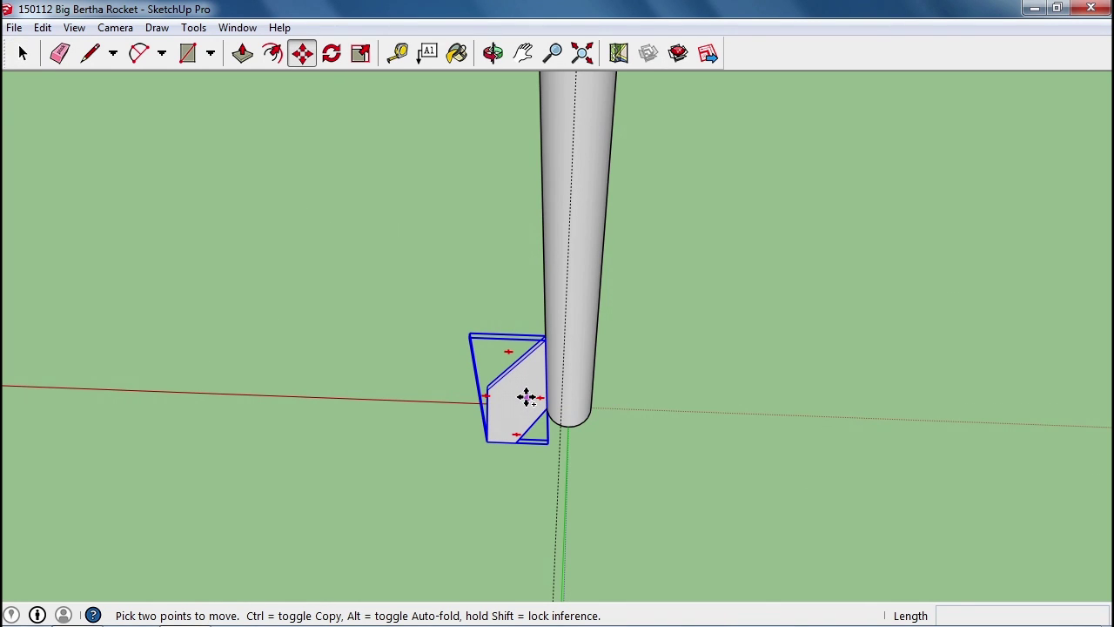
Copy the fin group along the red axis to the right of the rocket
left_click(526, 397)
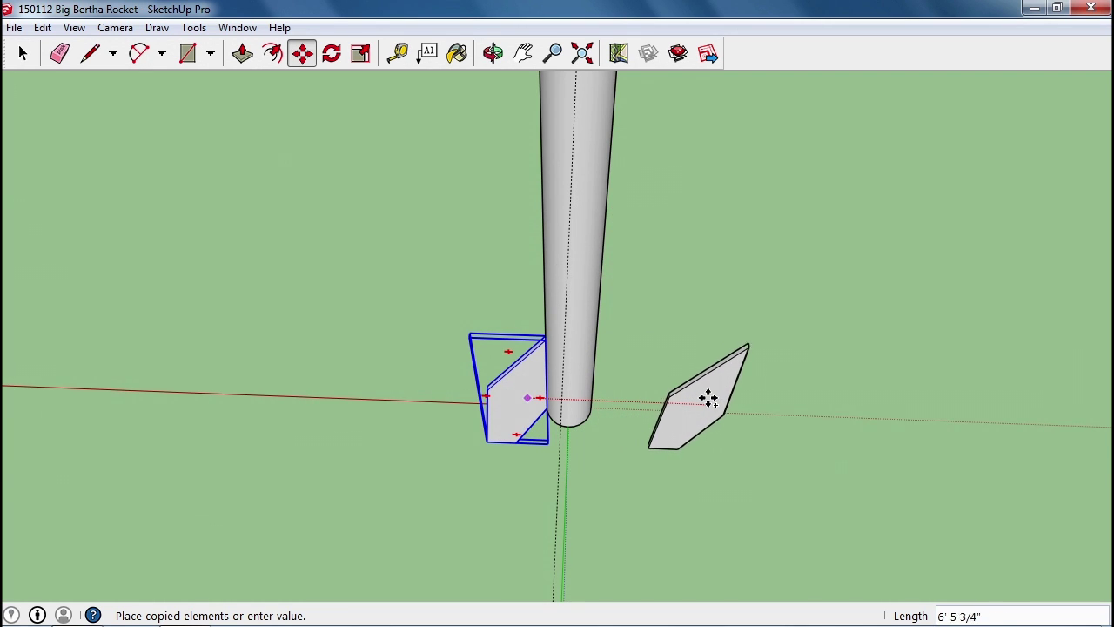
left_click(716, 398)
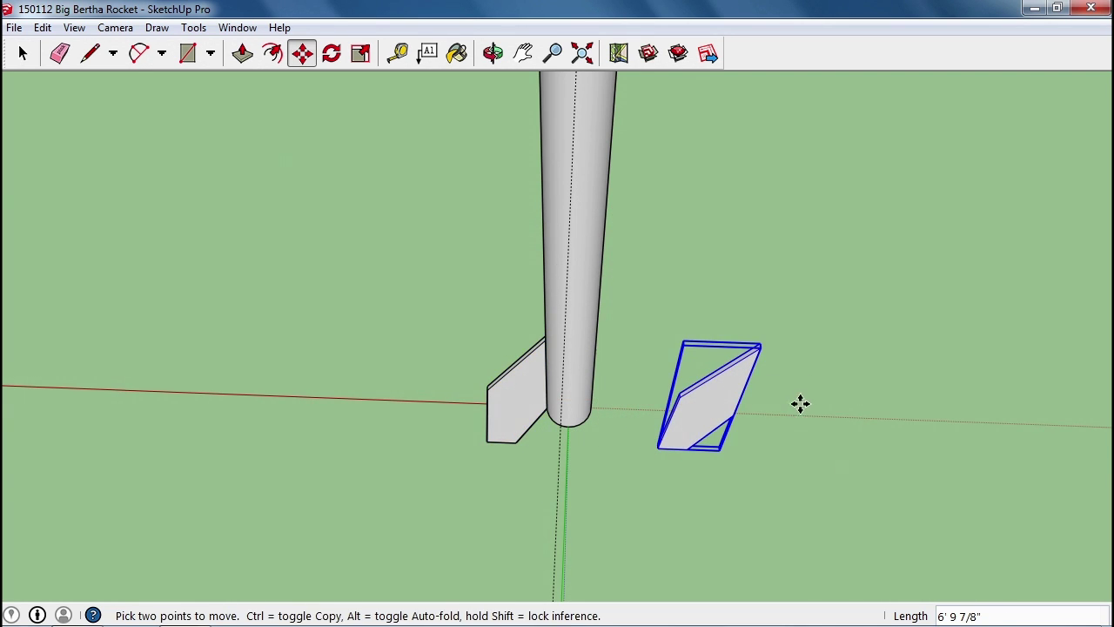
middle_click_drag(800, 403, 727, 294)
middle_click_drag(581, 245, 774, 426)
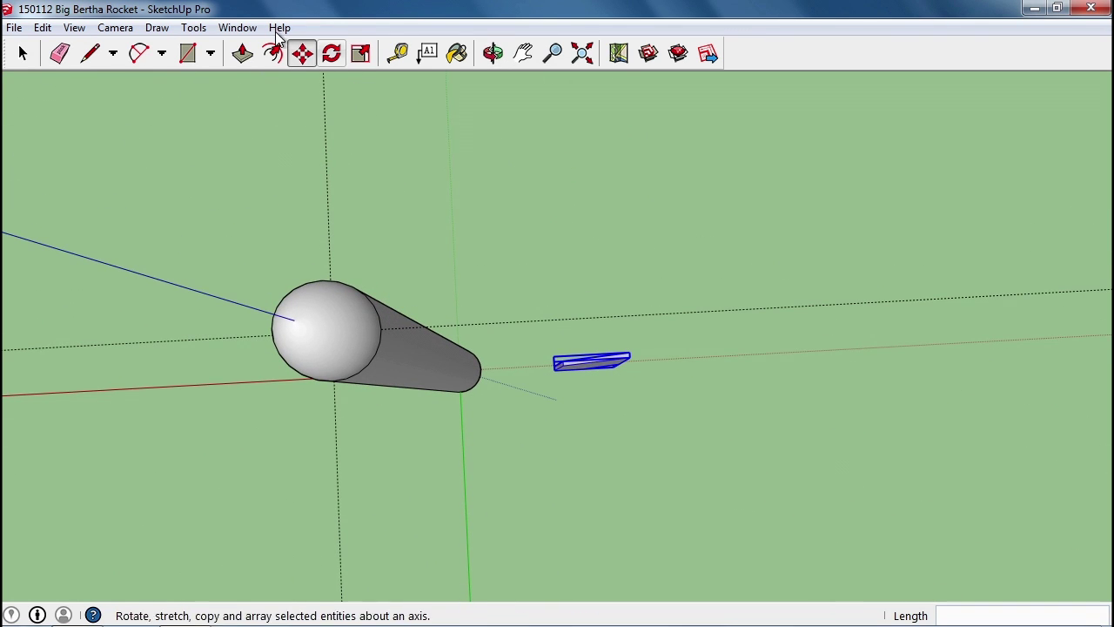
Rotate the copied fin 180° using the red axis as the reference
left_click(334, 59)
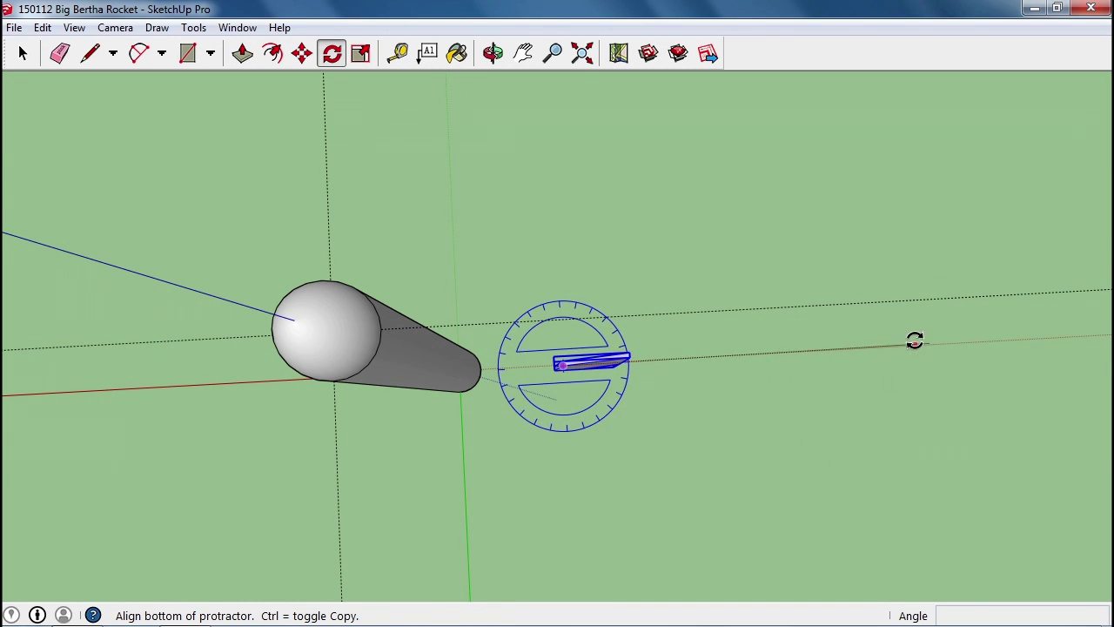
left_click(747, 361)
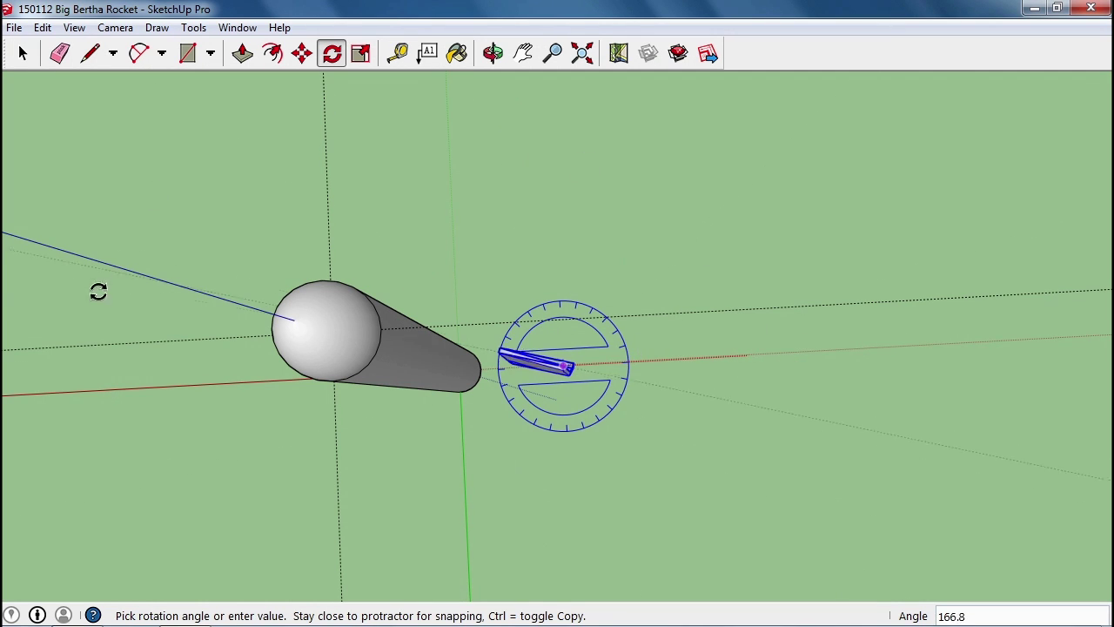
left_click(92, 393)
scroll(435, 407, "up", 3)
middle_click_drag(447, 391, 460, 213)
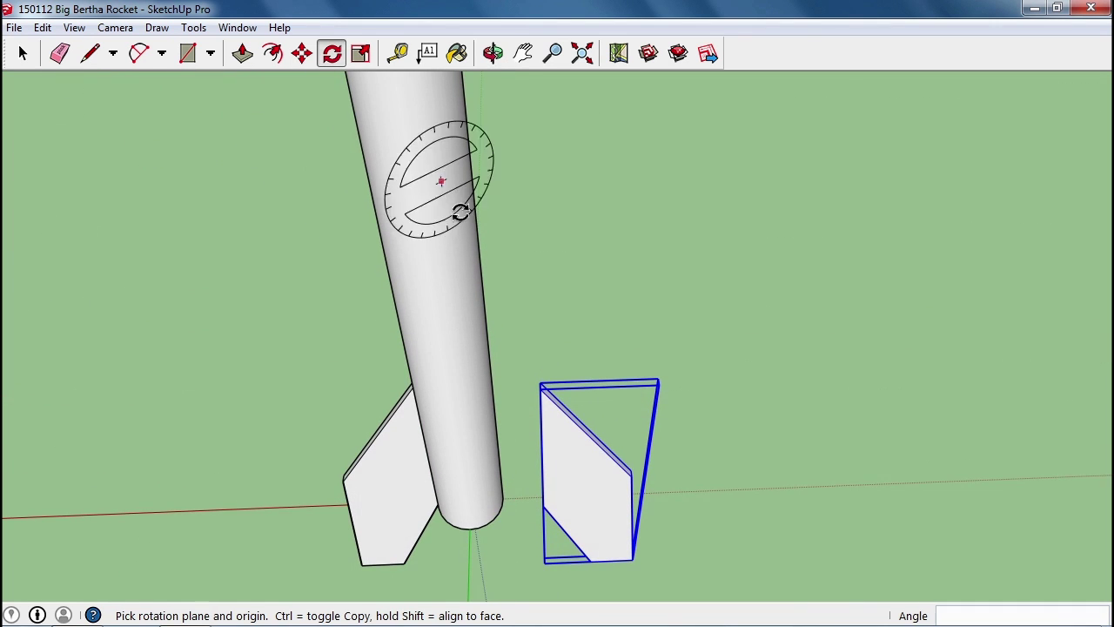
Slide the copied fin against the rocket body, opposite the original fin
key("m")
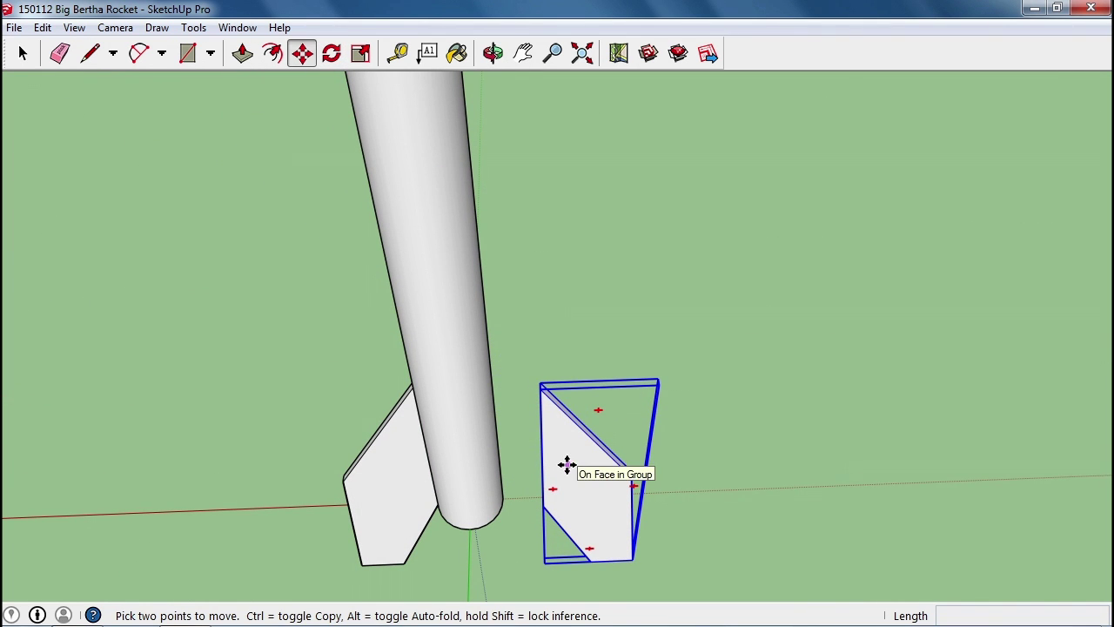
middle_click_drag(567, 465, 567, 343)
left_click(575, 449)
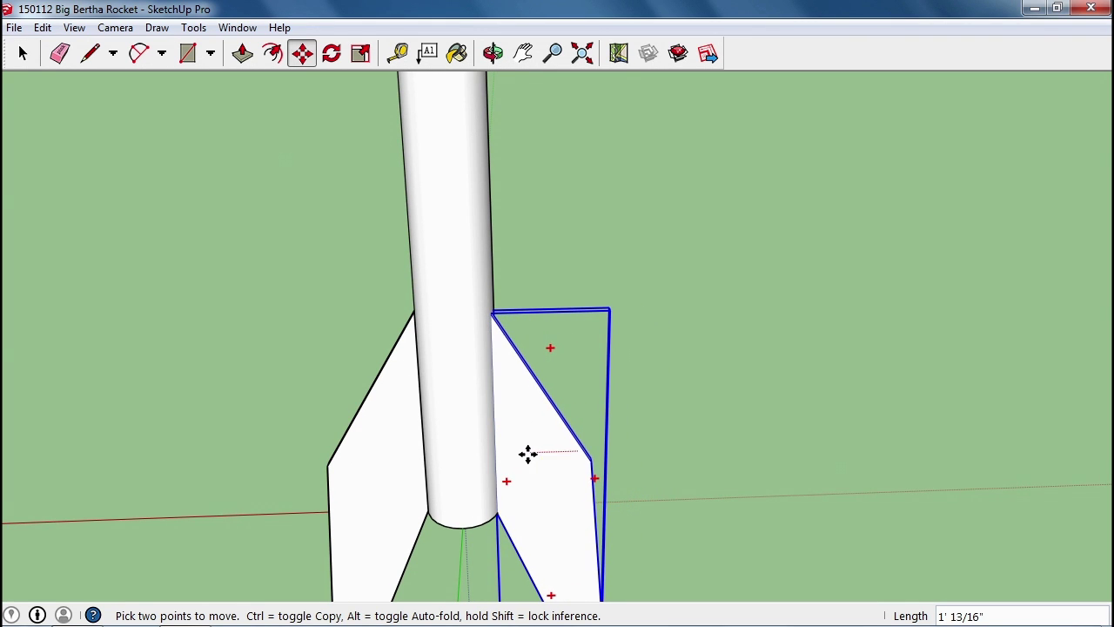
middle_click_drag(527, 455, 502, 450)
middle_click_drag(579, 453, 235, 356)
scroll(594, 528, "up", 4)
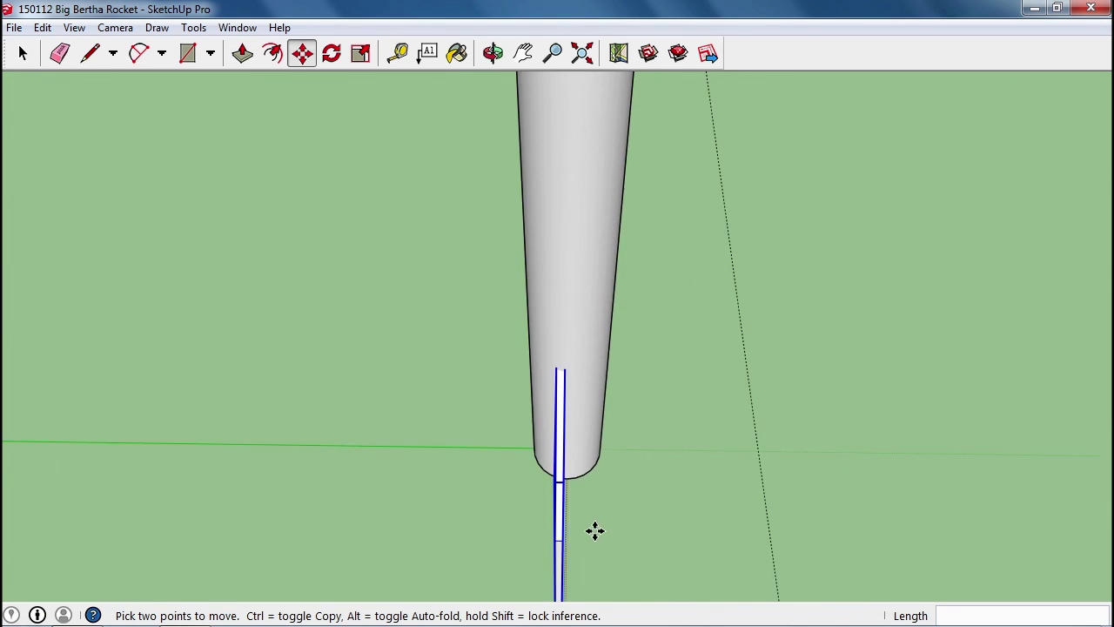
scroll(578, 491, "up", 4)
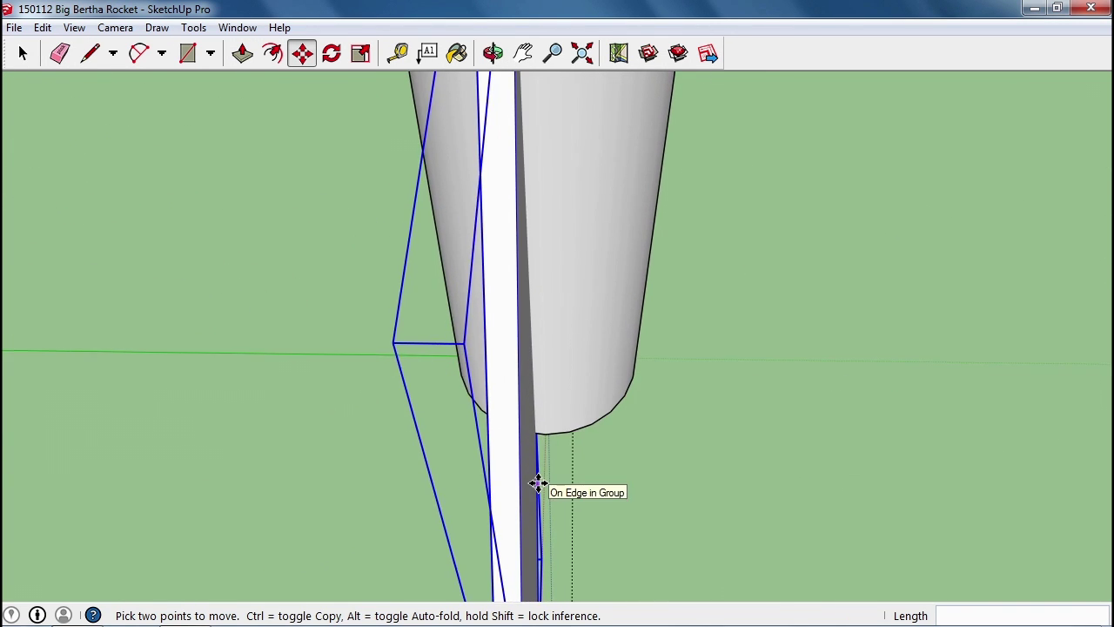
middle_click_drag(540, 531, 539, 346)
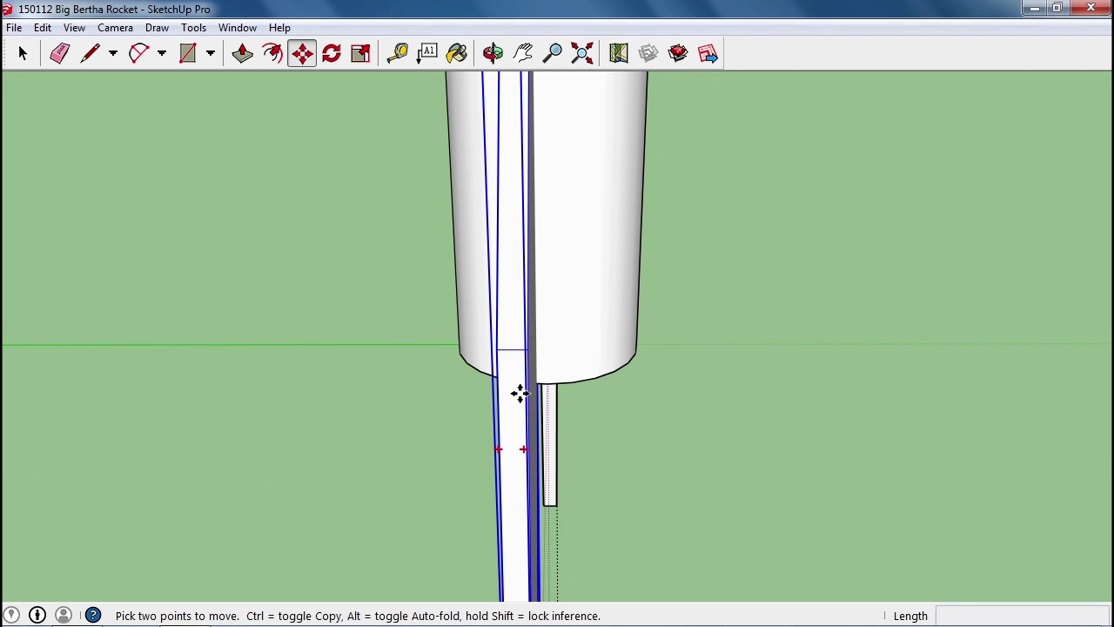
left_click_drag(522, 394, 534, 393)
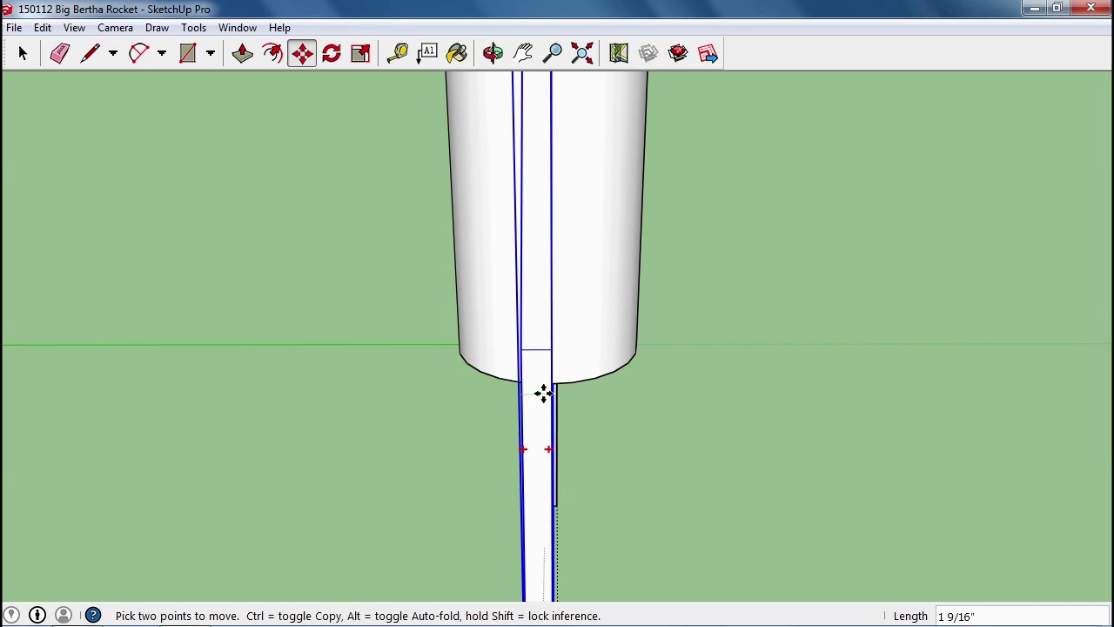
mouse_move(555, 396)
left_mouse_down()
mouse_move(604, 403)
mouse_move(543, 411)
left_mouse_up()
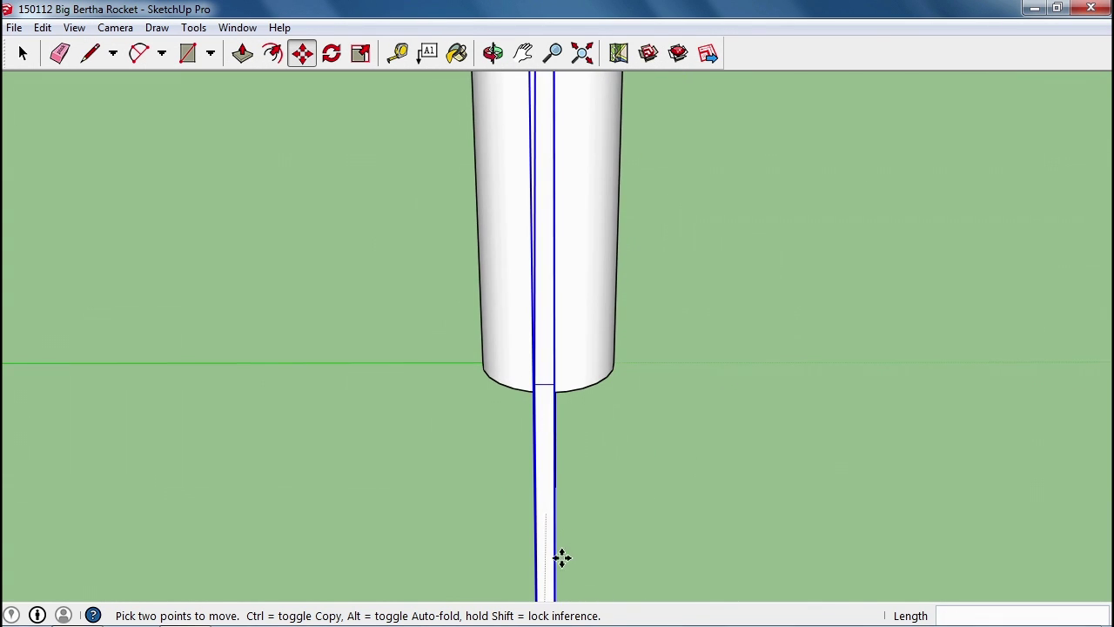
Check the fin in Left view and align it on the red axis
middle_click_drag(562, 557, 579, 423)
key("F5")
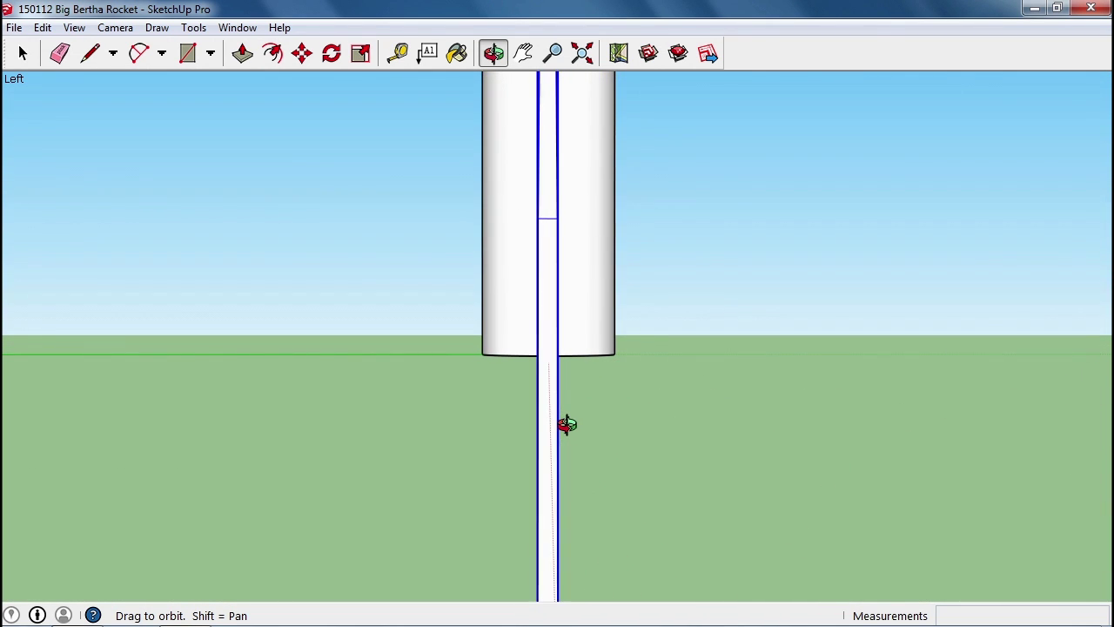
middle_click_drag(484, 324, 649, 386)
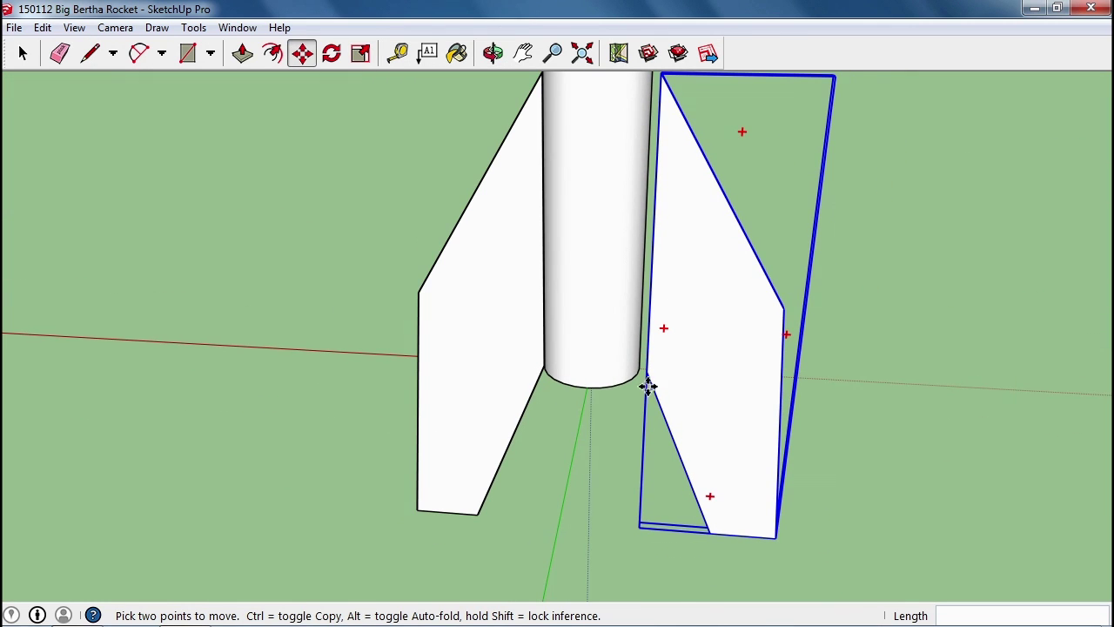
left_click(699, 350)
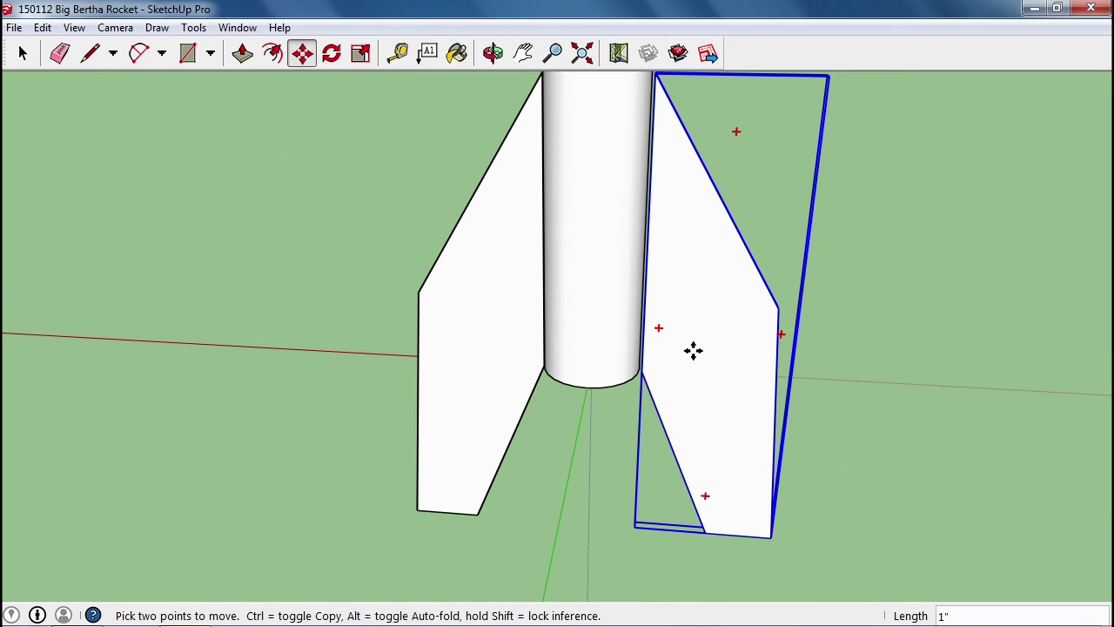
middle_click_drag(689, 351, 746, 314)
Group the two opposite fins together
key("space")
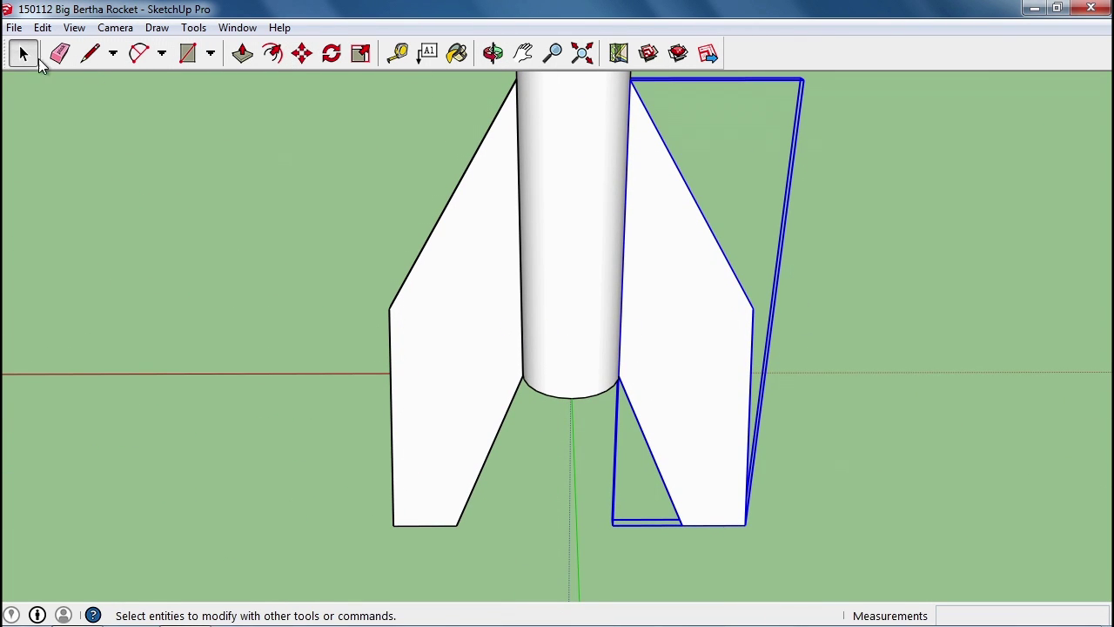
left_click(471, 331, "shift")
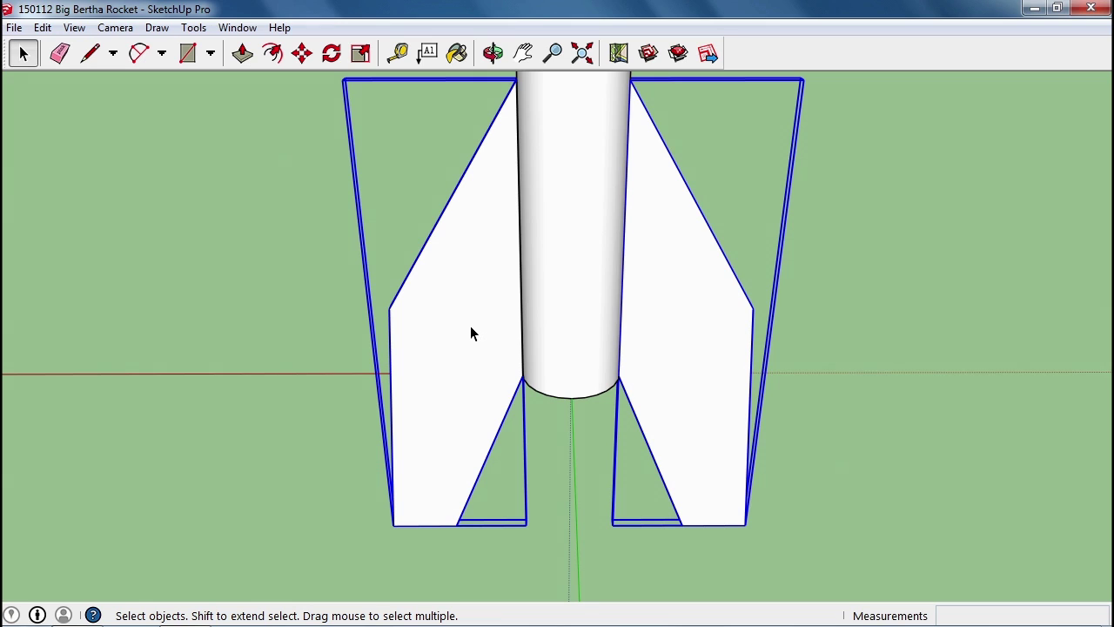
right_click(438, 289)
left_click(502, 458)
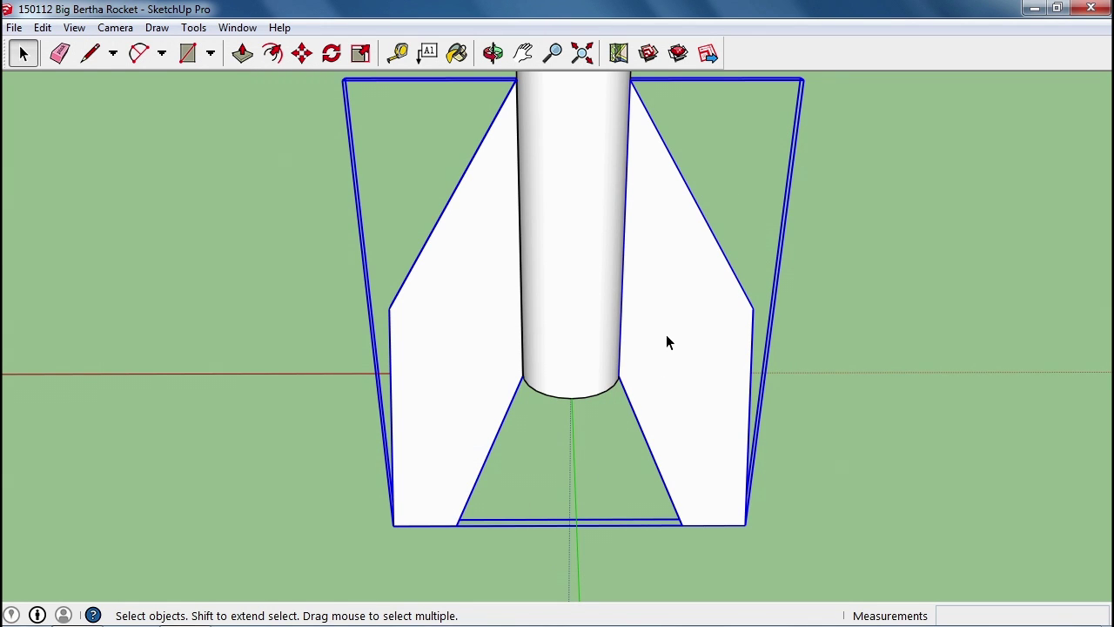
Copy the fin pair group off to the right of the rocket
scroll(643, 302, "down", 3)
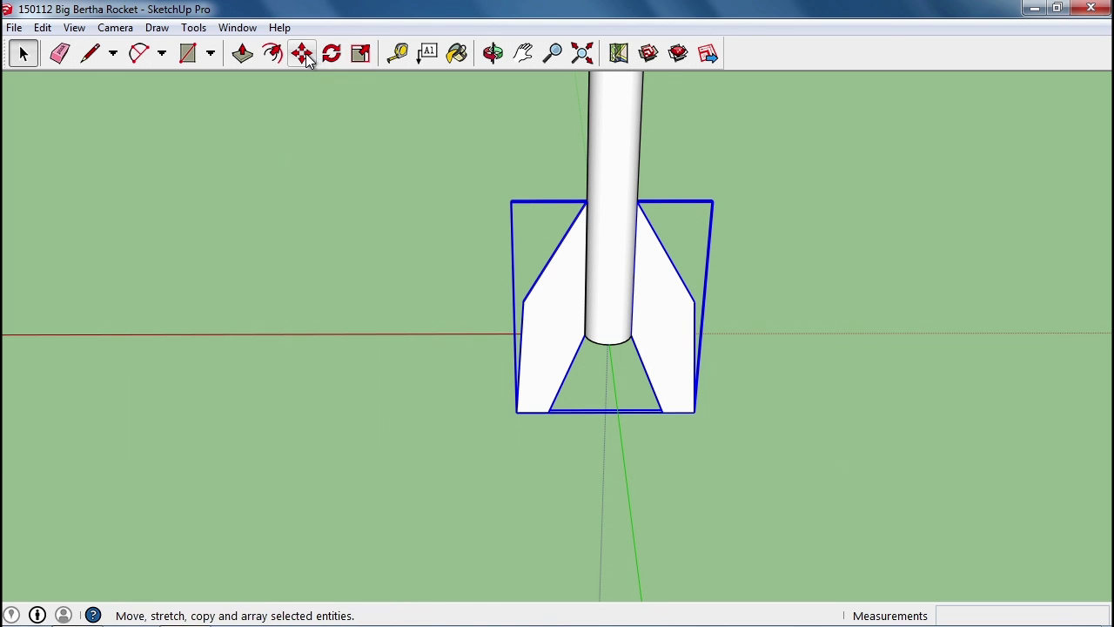
left_click(302, 53)
key("ctrl")
left_click(648, 334)
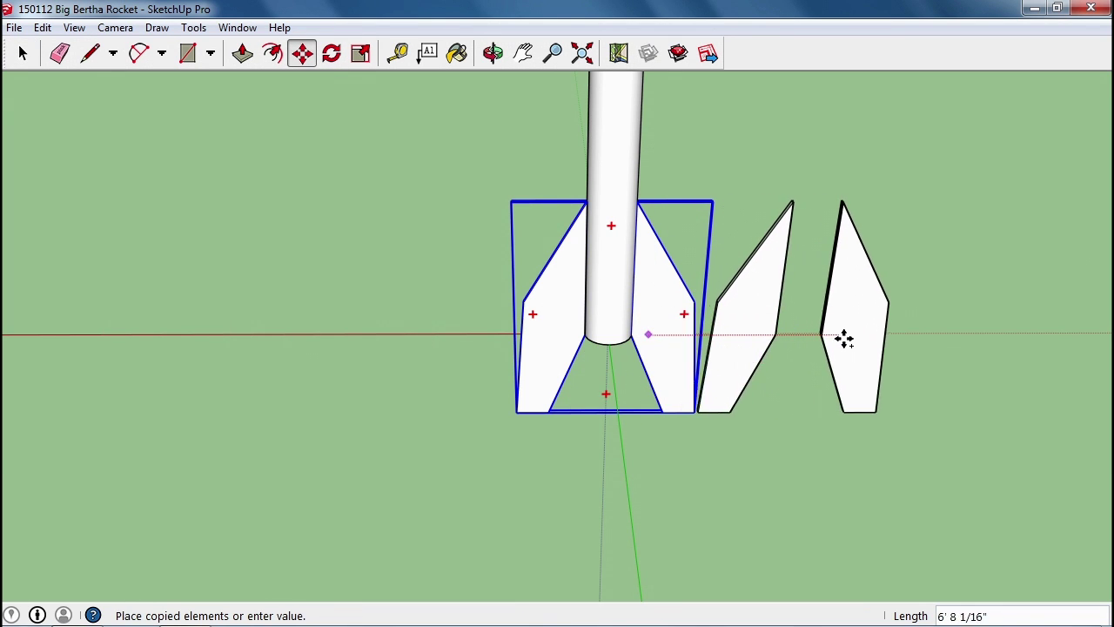
left_click(882, 336)
middle_click_drag(882, 336, 601, 389)
Rotate the copied fin pair 90° so it stands upright
left_click(332, 56)
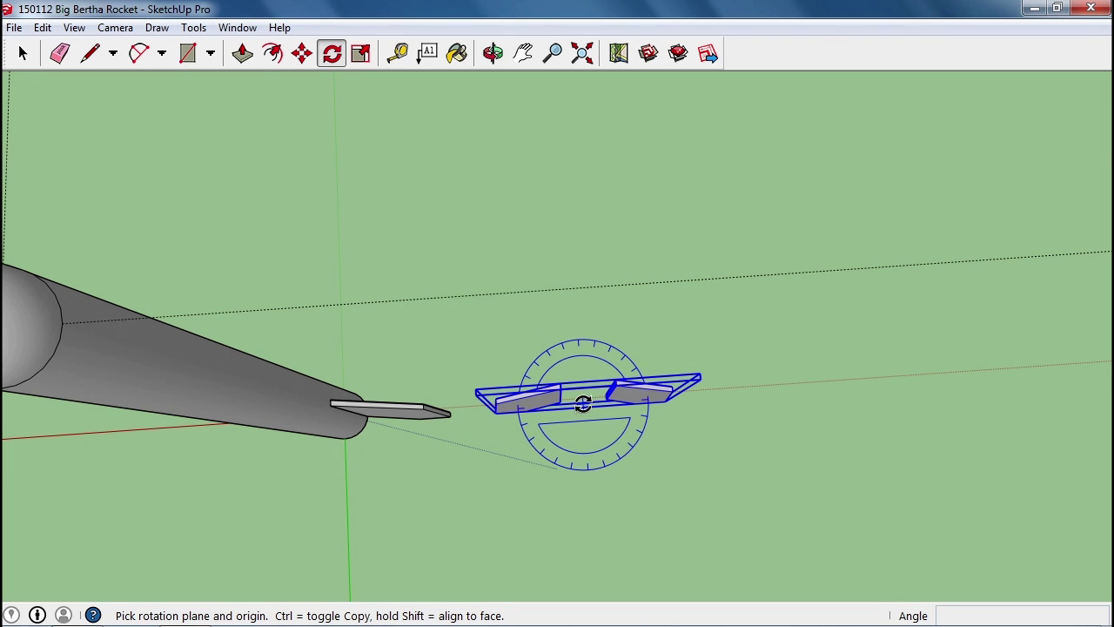
left_click(853, 378)
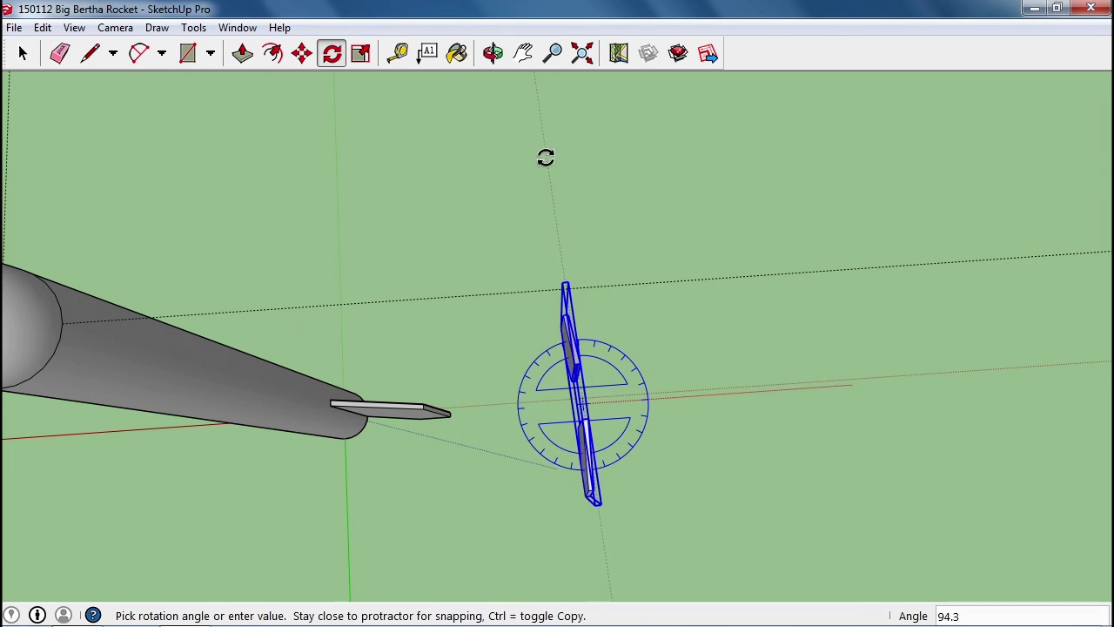
left_click(570, 165)
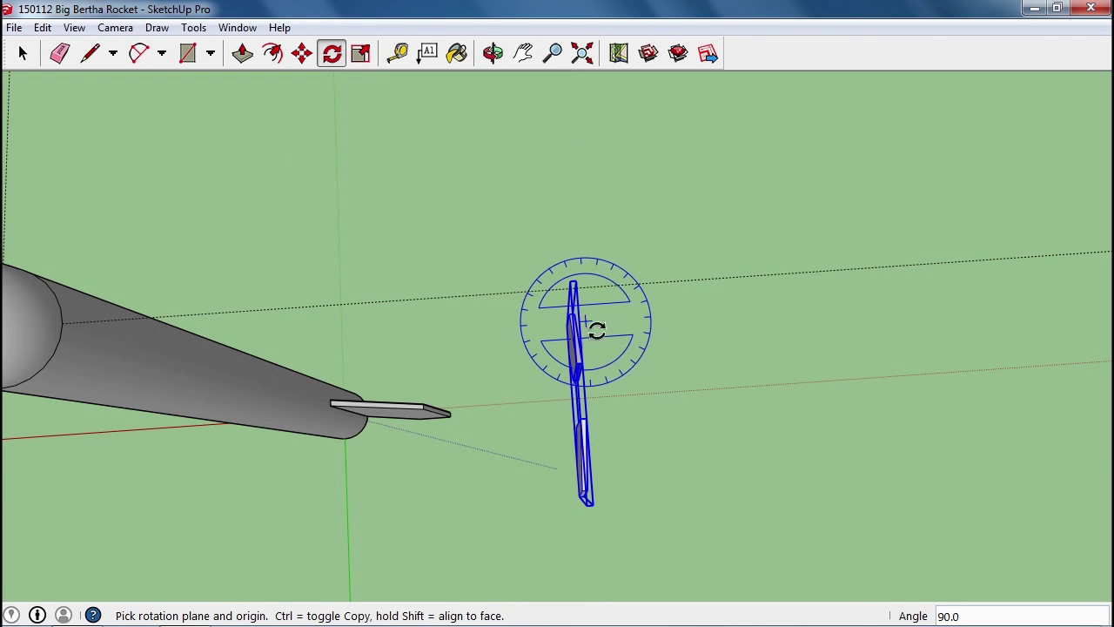
middle_click_drag(596, 336, 664, 325)
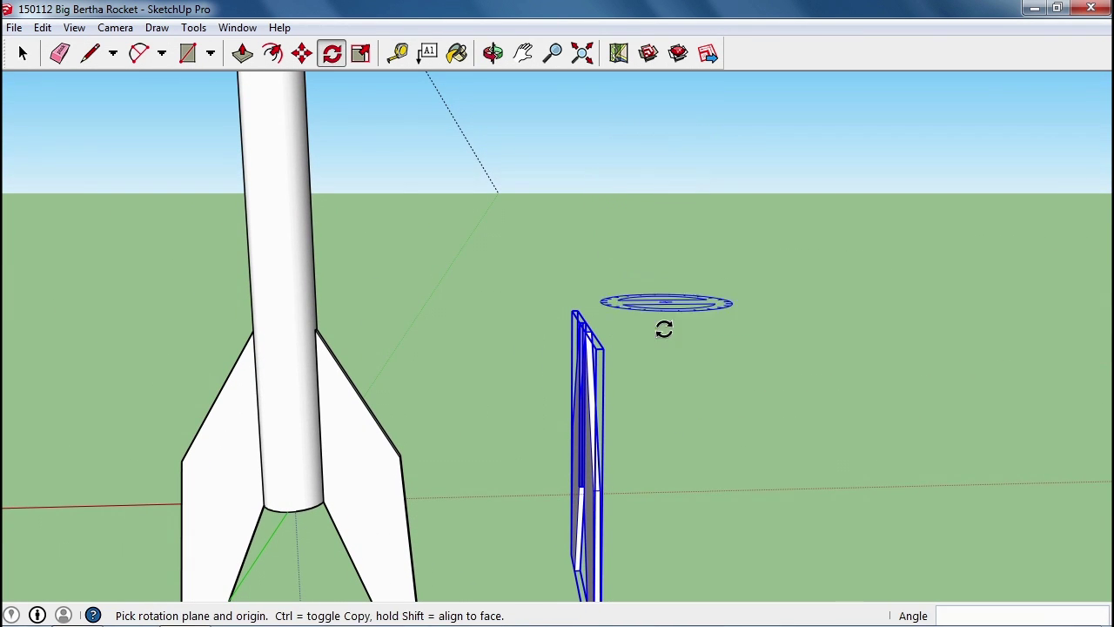
key("m")
left_click(602, 438)
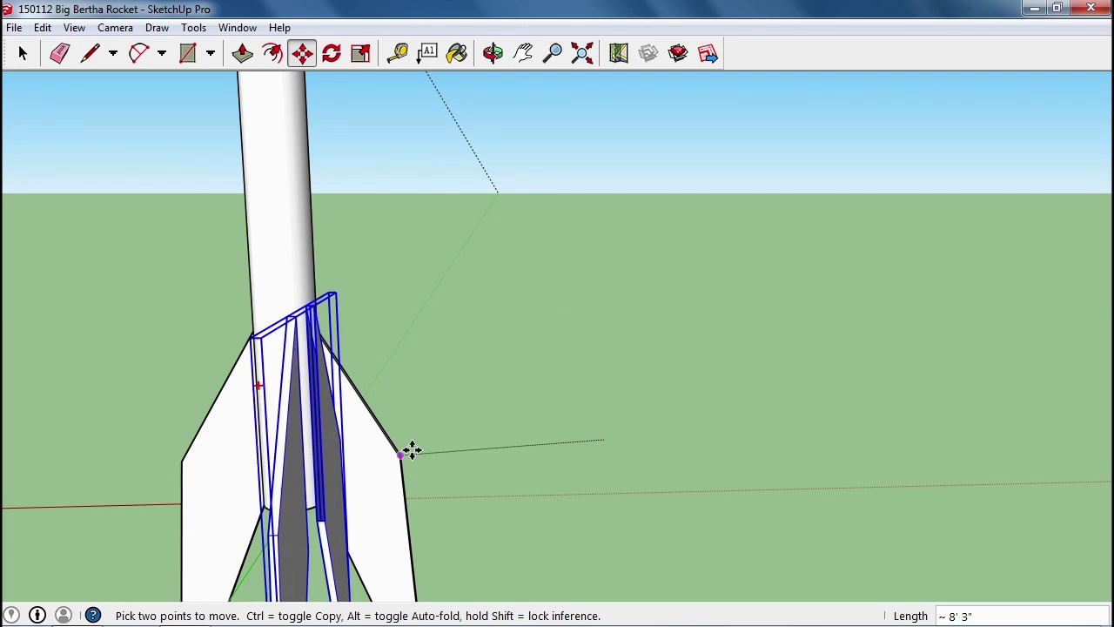
Drop the rotated fin pair against the base of the rocket body
left_click(390, 452)
middle_click_drag(391, 452, 625, 396)
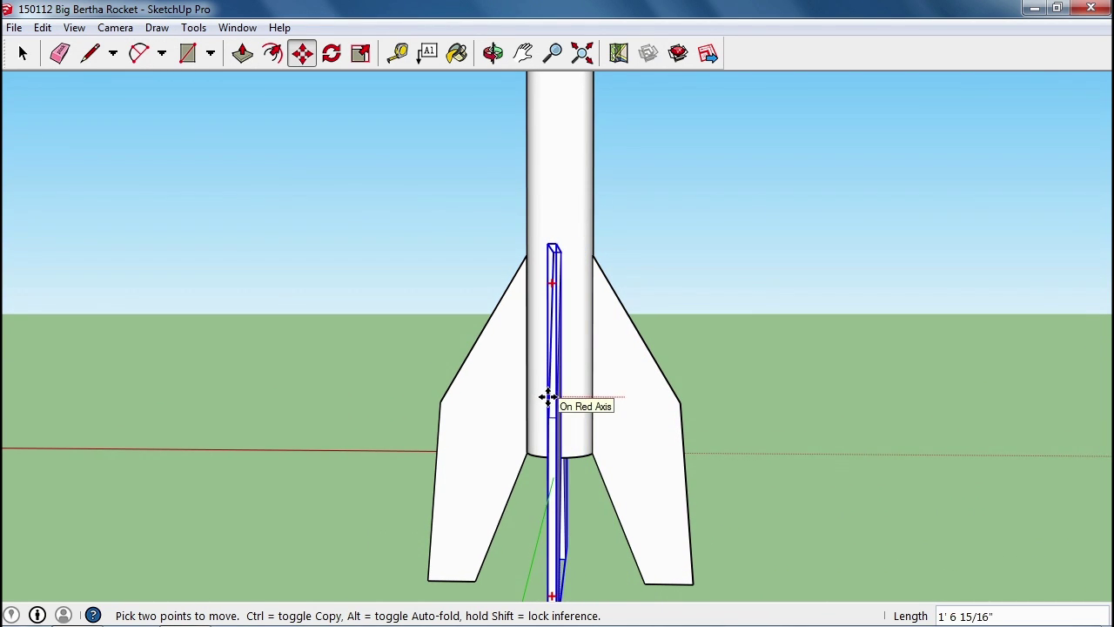
scroll(530, 478, "up", 6)
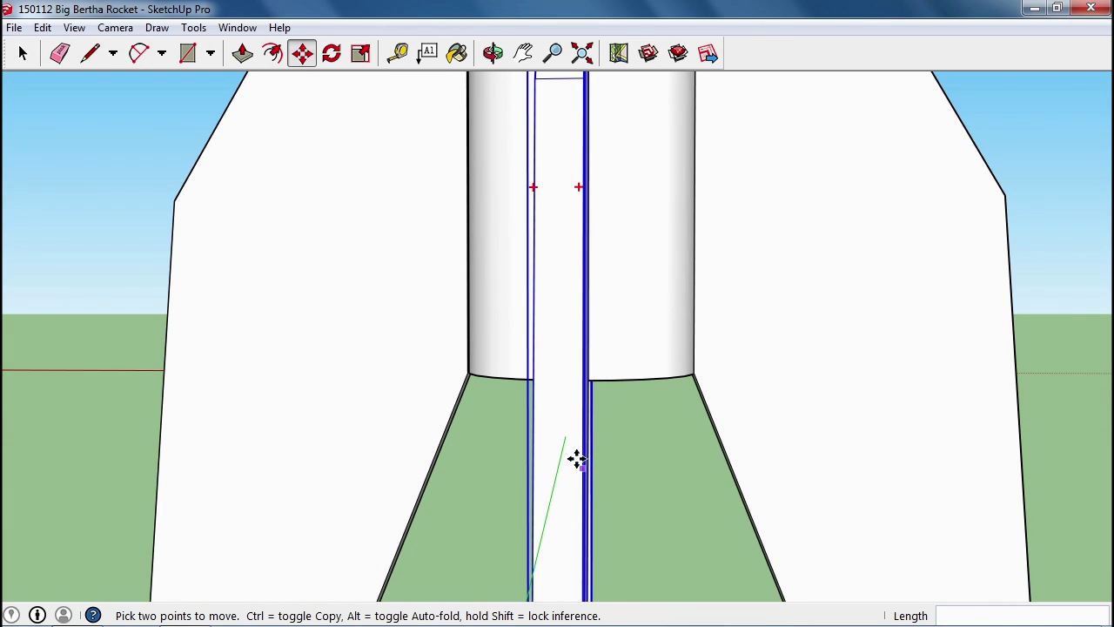
scroll(577, 459, "down", 10)
mouse_move(671, 275)
middle_mouse_down()
mouse_move(597, 273)
mouse_move(711, 326)
mouse_move(577, 319)
mouse_move(786, 336)
middle_mouse_up()
middle_click_drag(574, 320, 574, 329)
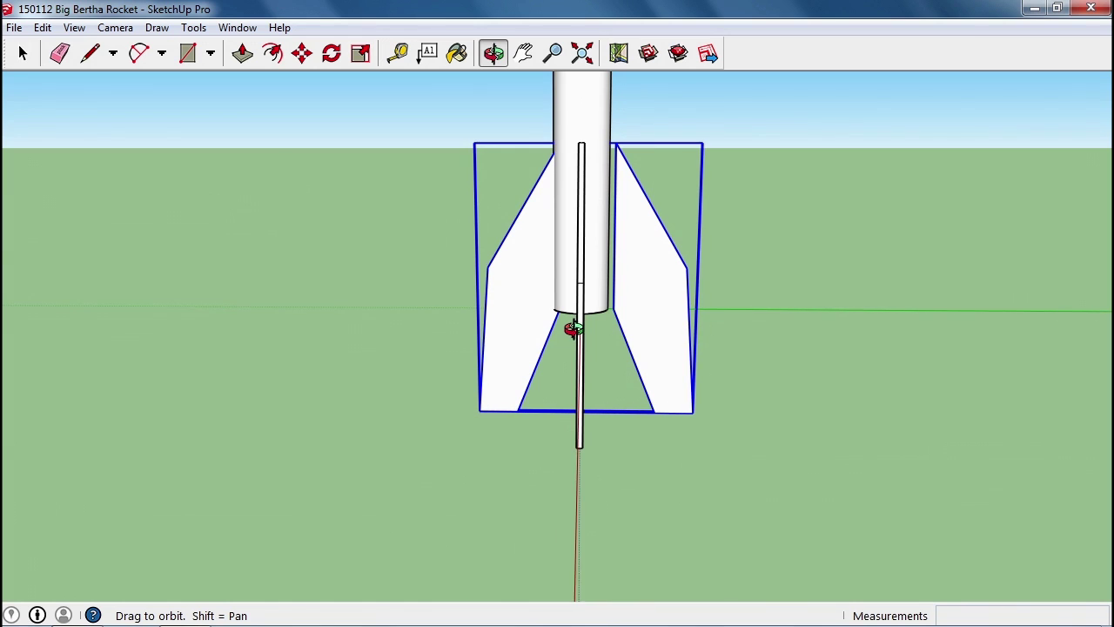
scroll(636, 261, "up", 5)
Shift the fin pair along the red axis to centre it, checking all four fins
left_click(651, 270)
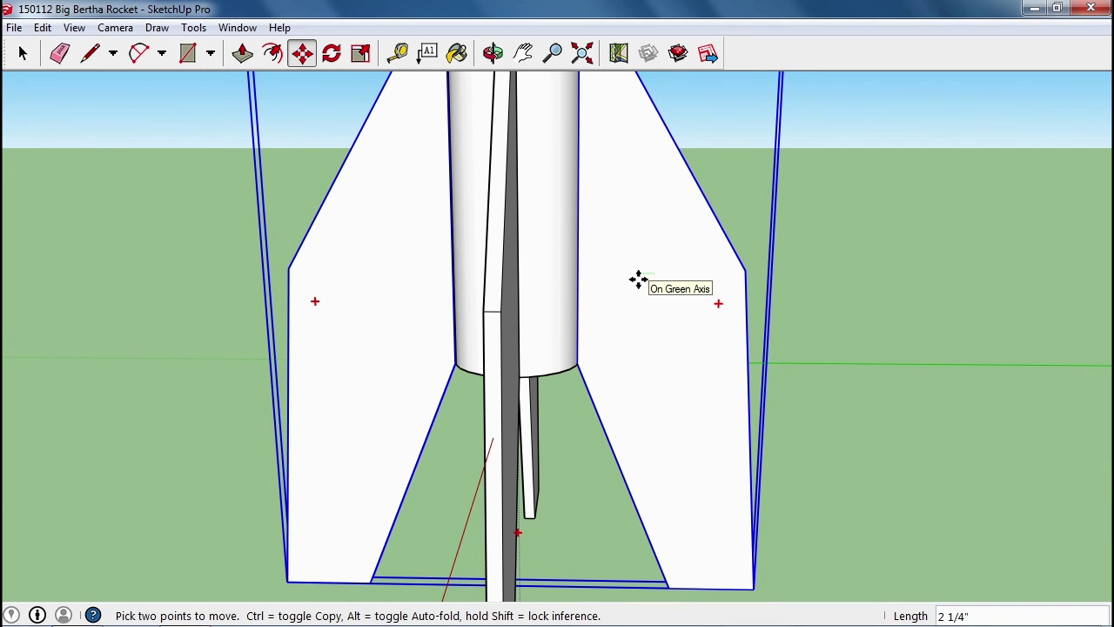
scroll(766, 252, "down", 5)
middle_click_drag(703, 241, 732, 346)
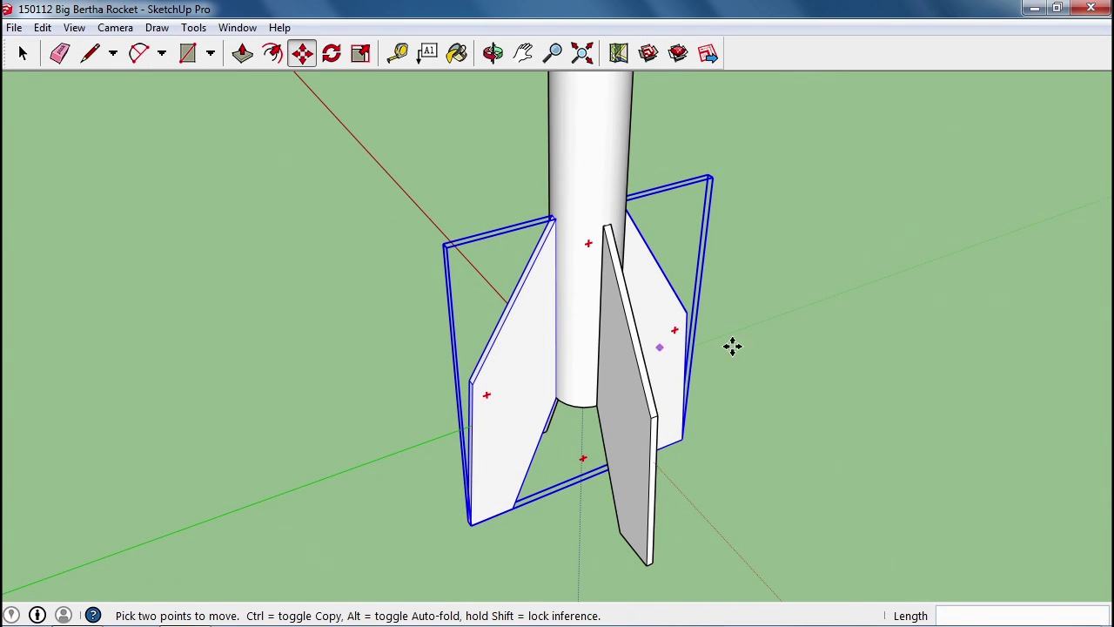
middle_click_drag(564, 405, 575, 258)
scroll(550, 241, "down", 2)
scroll(550, 241, "down", 3)
middle_click_drag(497, 209, 524, 407)
scroll(478, 423, "up", 2)
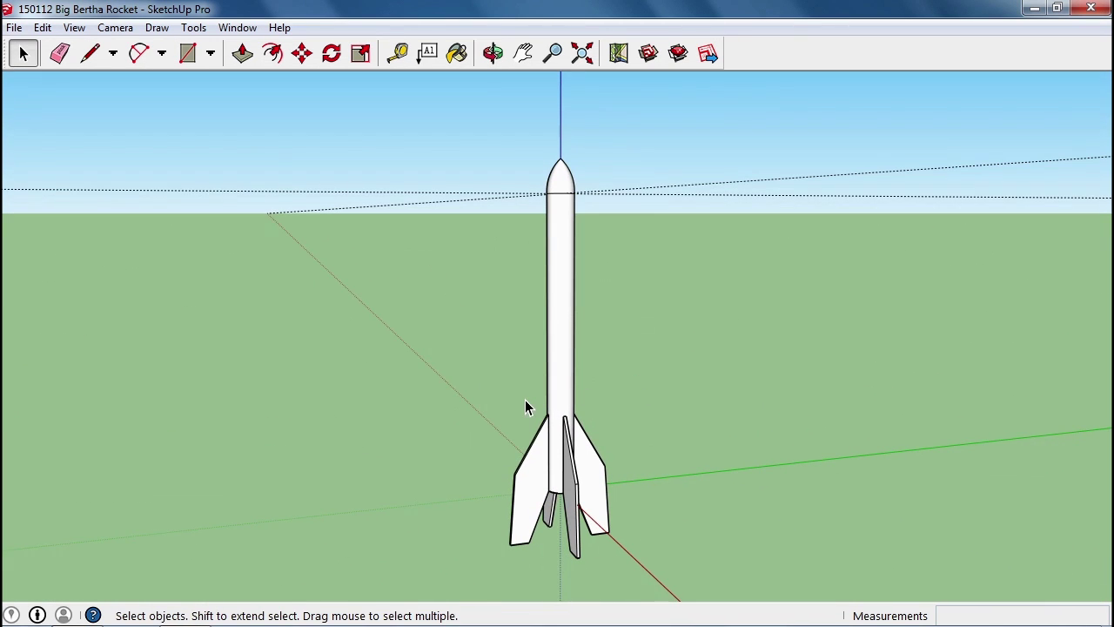
middle_click_drag(449, 416, 655, 370)
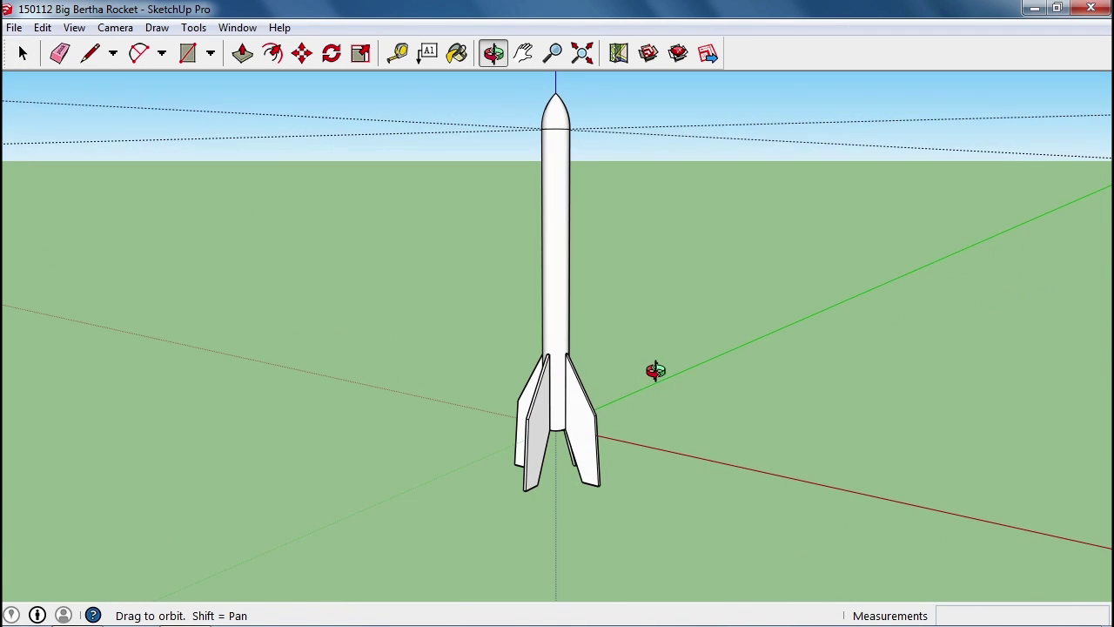
key("ctrl+a")
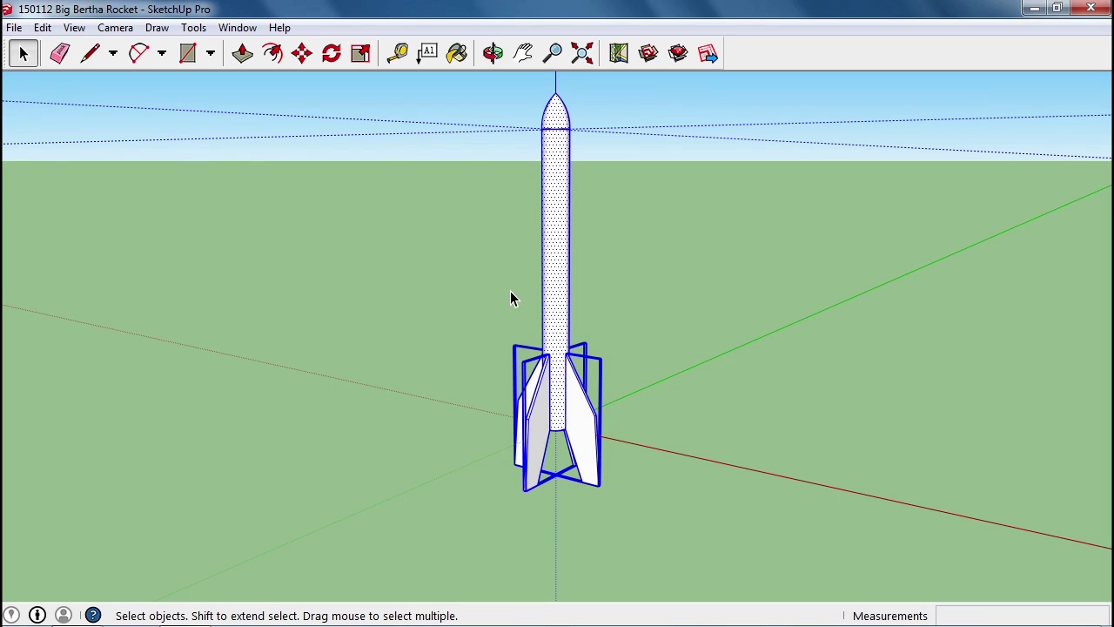
Make the body, nose cone and fins one group and raise it upward
right_click(554, 318)
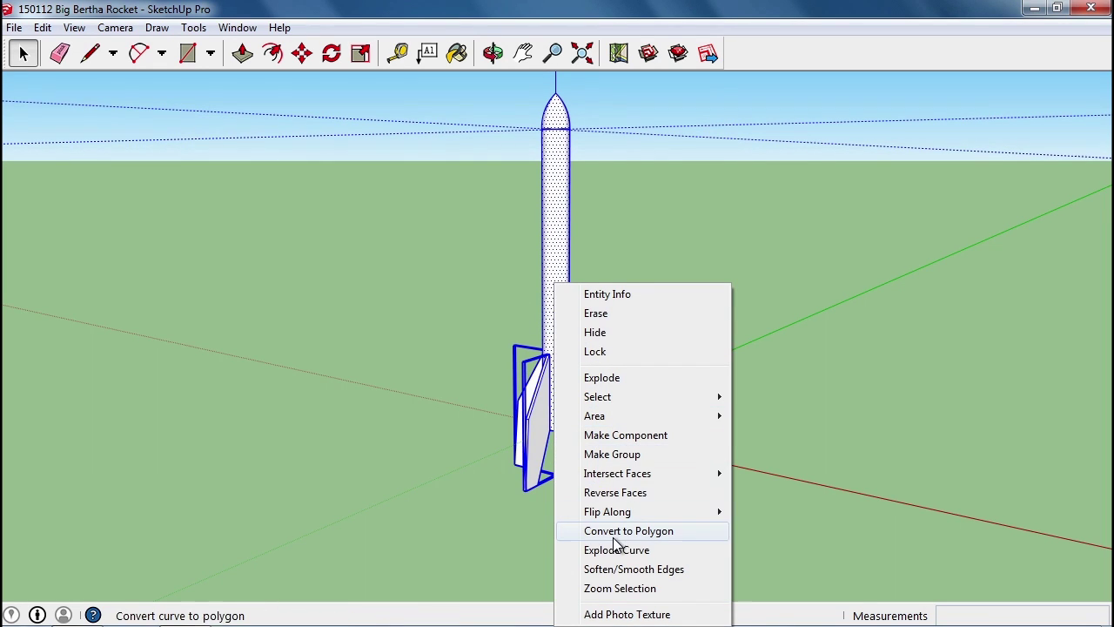
left_click(612, 454)
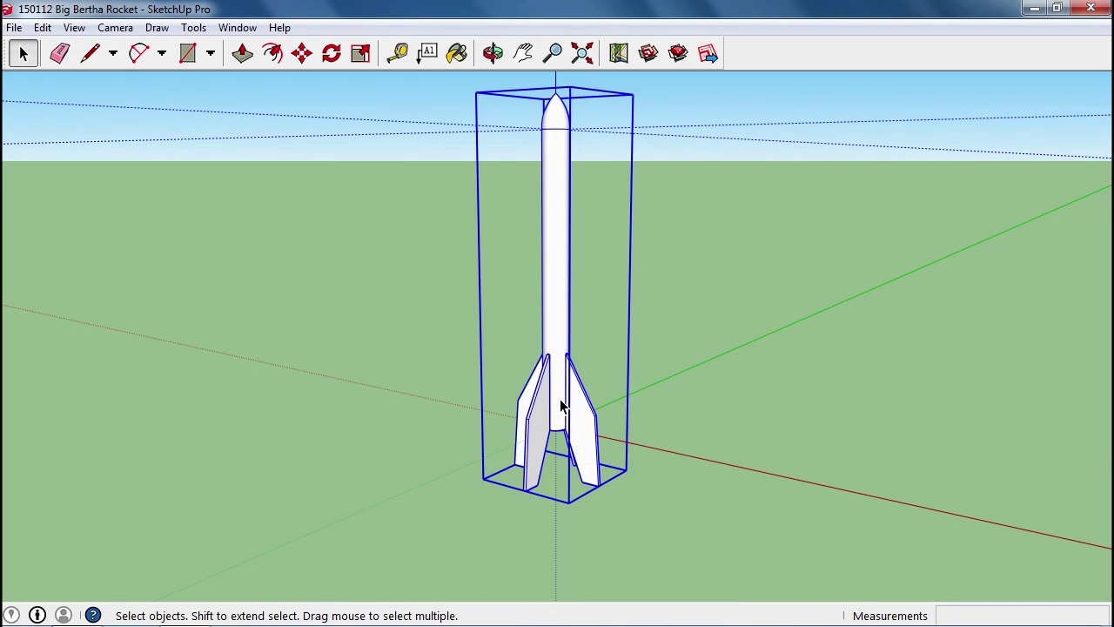
left_click_drag(558, 395, 558, 364)
middle_click_drag(557, 364, 594, 422)
scroll(560, 342, "up", 1)
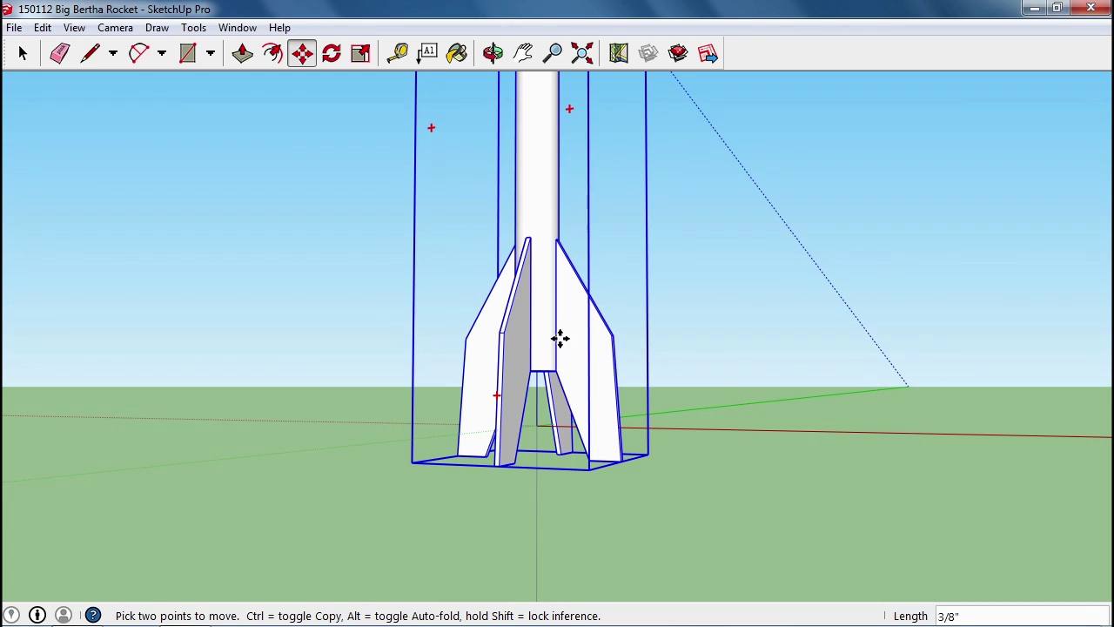
left_click_drag(559, 339, 560, 316)
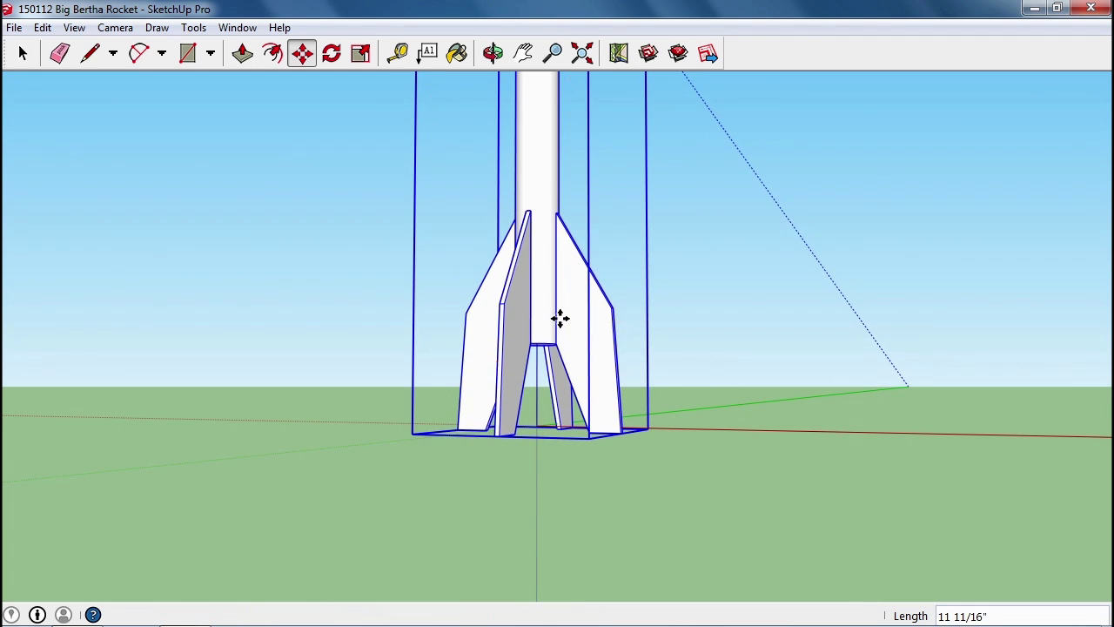
Fine-tune the rocket's height above ground, cancelling a stray sideways move
middle_click_drag(559, 319, 664, 422)
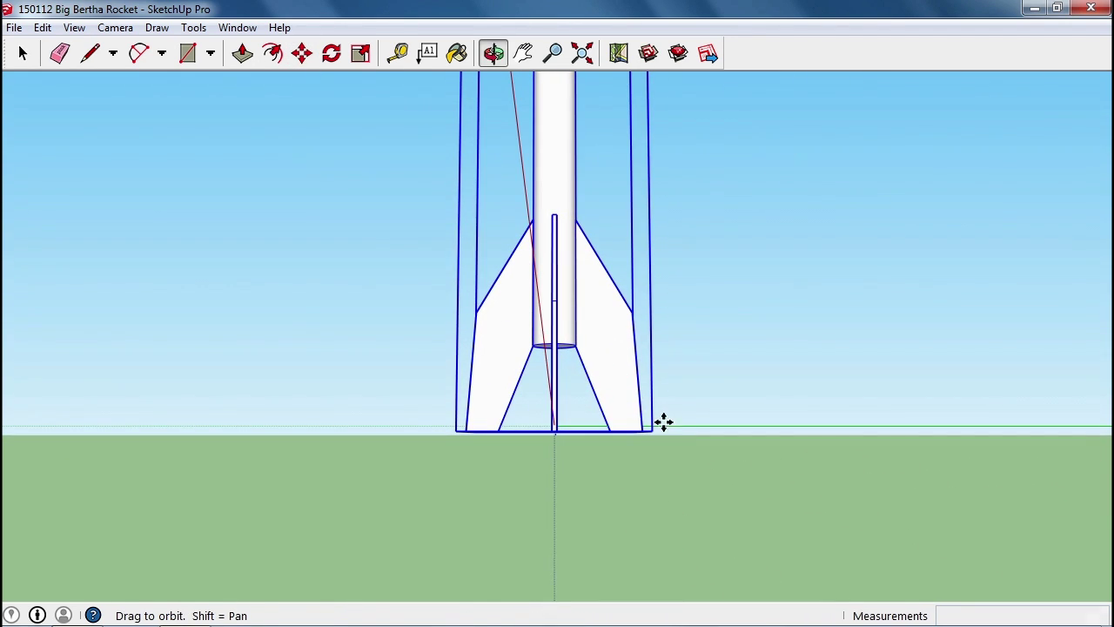
left_click_drag(574, 317, 572, 305)
middle_click_drag(572, 305, 676, 370)
scroll(554, 396, "up", 3)
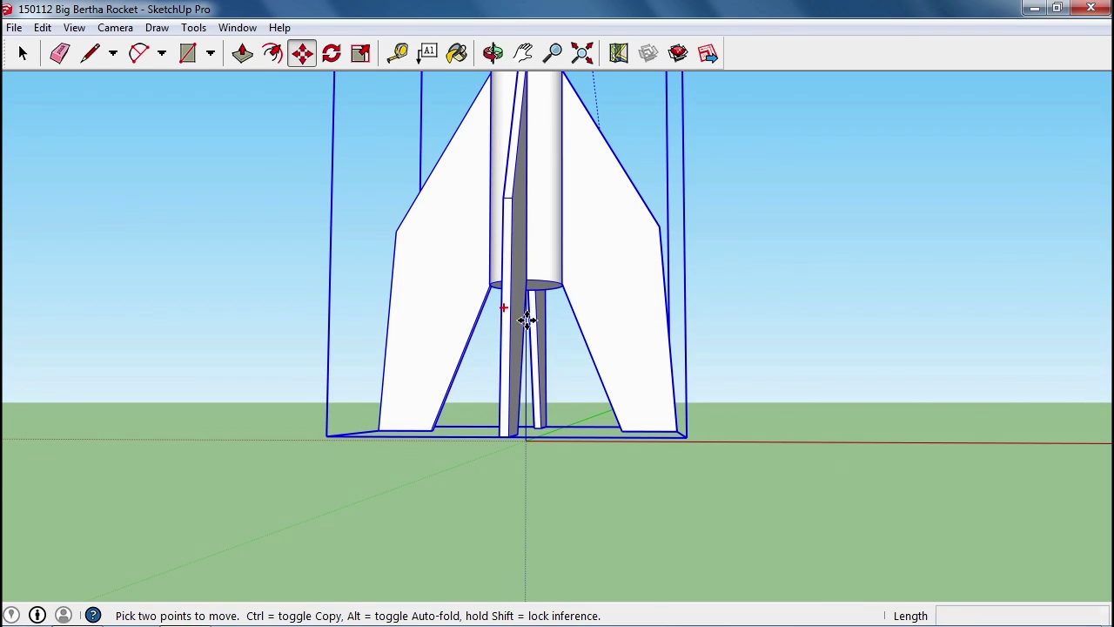
left_click_drag(526, 321, 781, 397)
key("Escape")
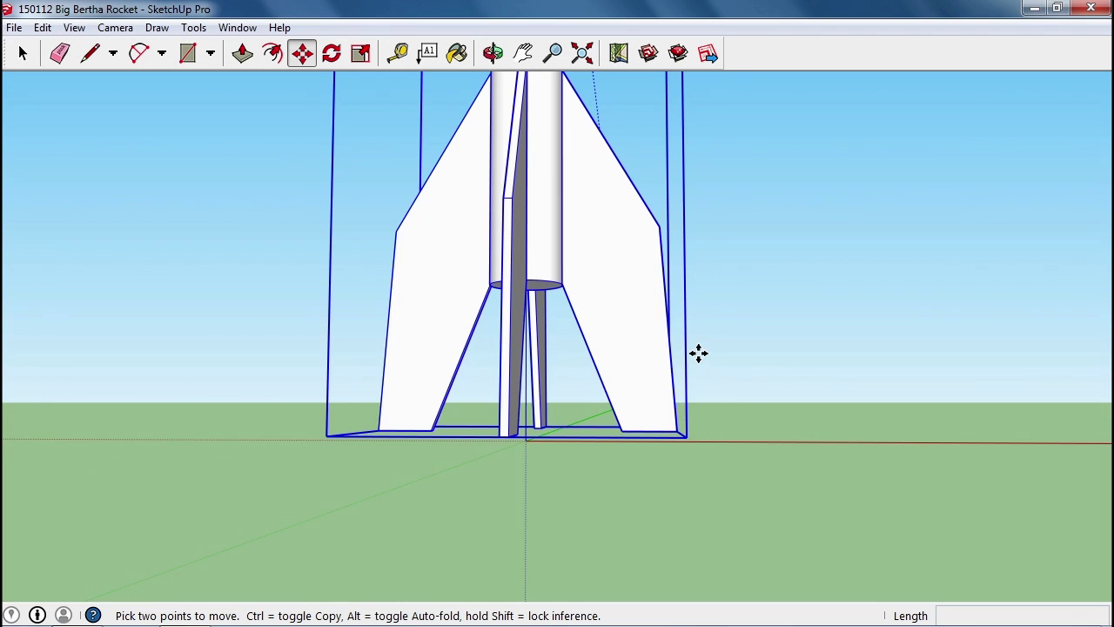
scroll(705, 313, "down", 2)
middle_click_drag(711, 271, 443, 440)
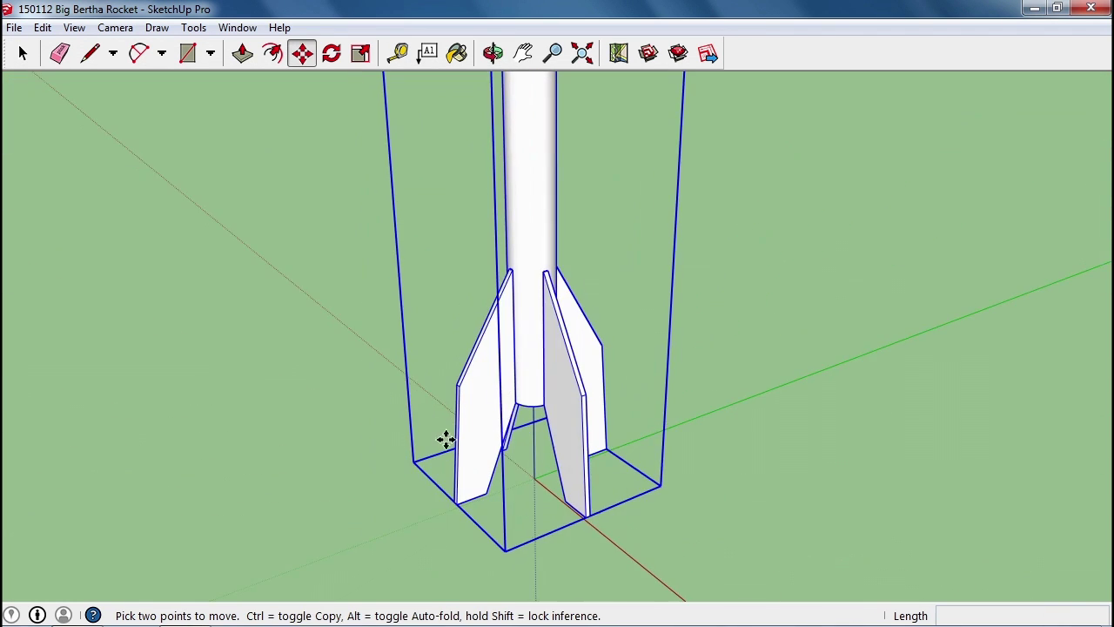
scroll(609, 311, "down", 4)
middle_click_drag(667, 224, 612, 331)
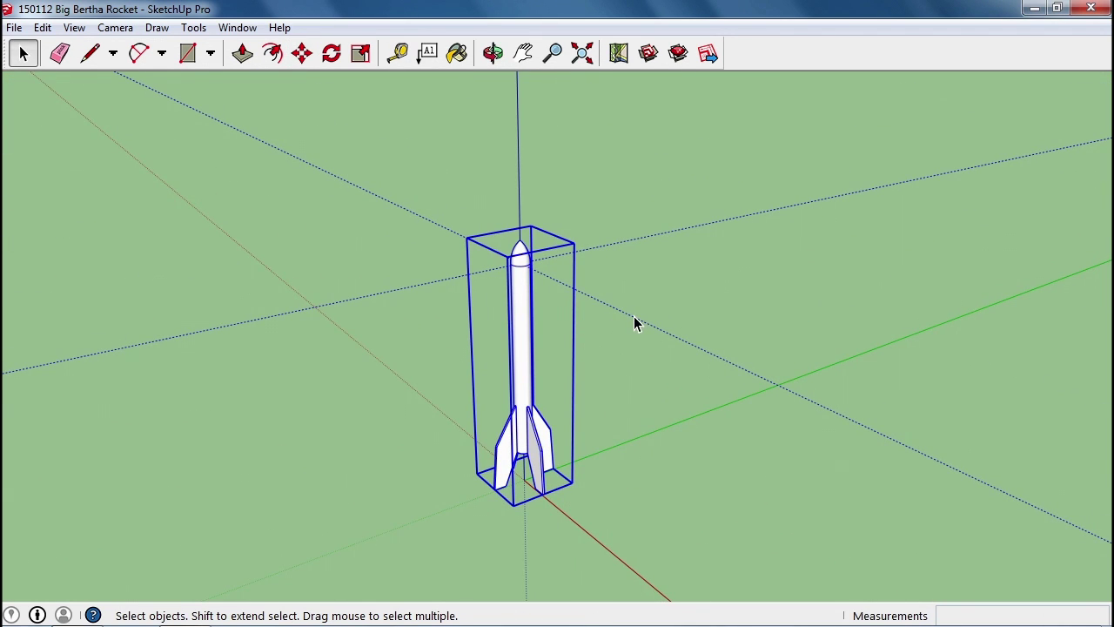
Explode the rocket group and delete the dotted guideline
right_click(527, 357)
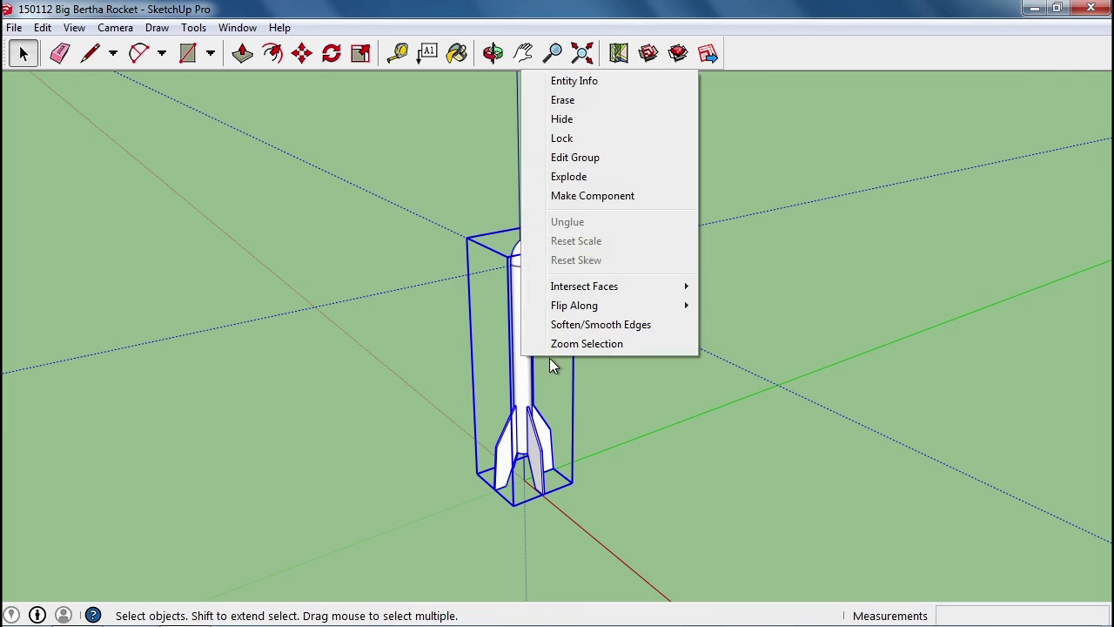
left_click(578, 177)
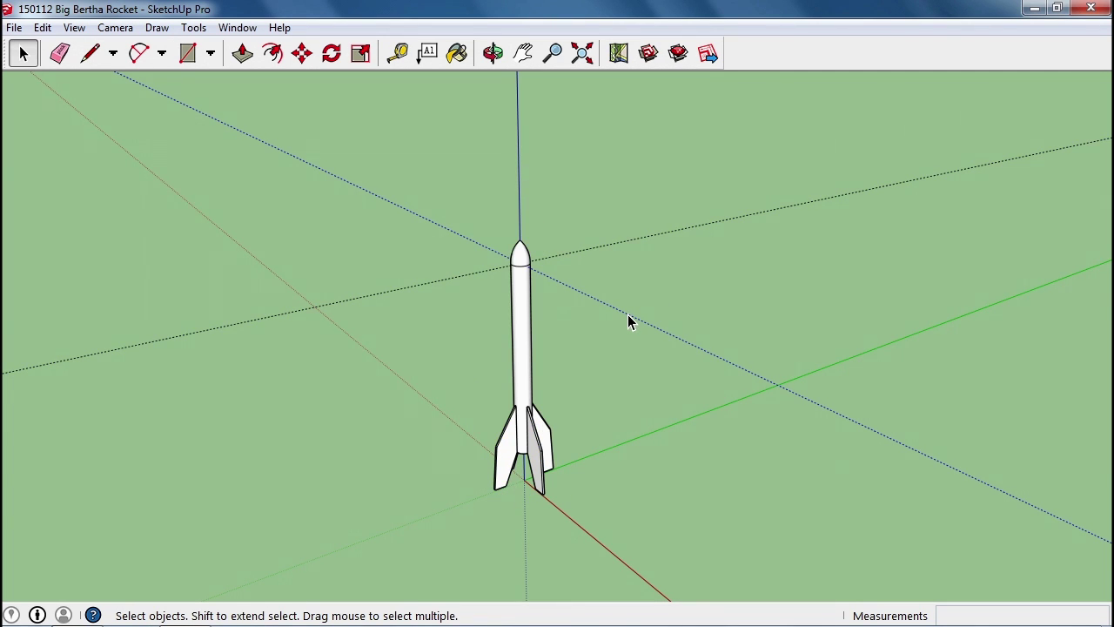
left_click(595, 249)
key("Delete")
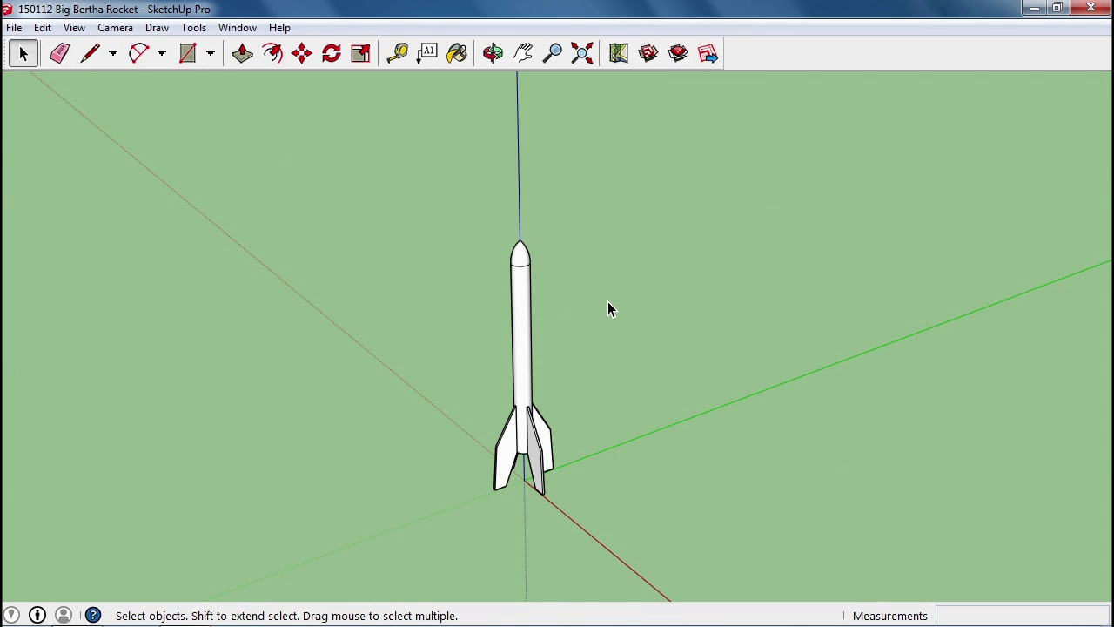
Regroup all rocket parts into one object and view it level from the front
key("ctrl+a")
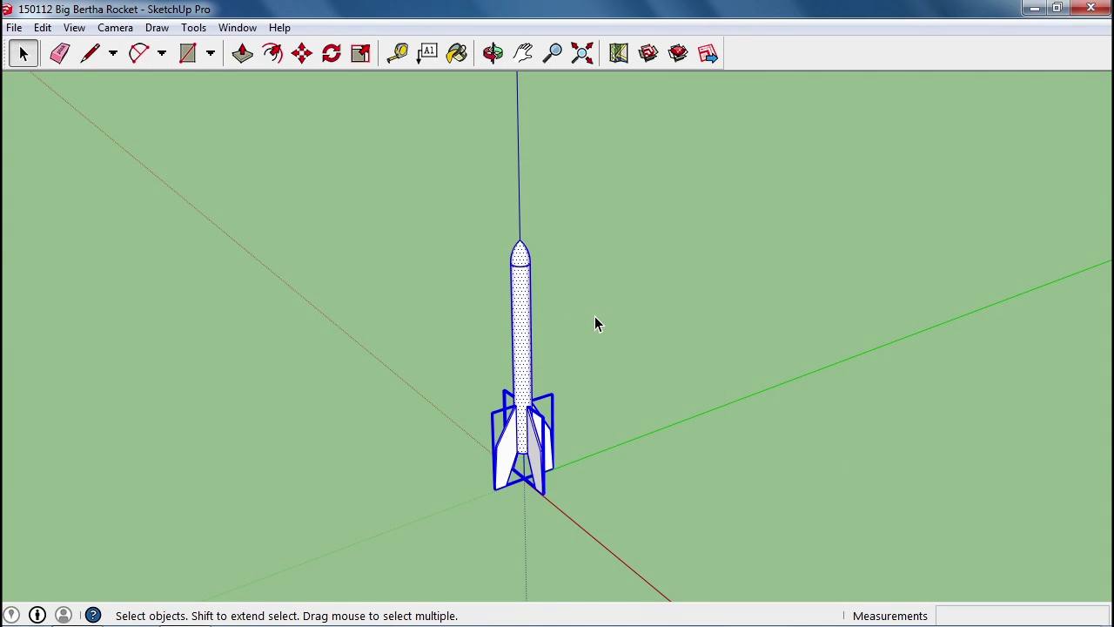
right_click(526, 353)
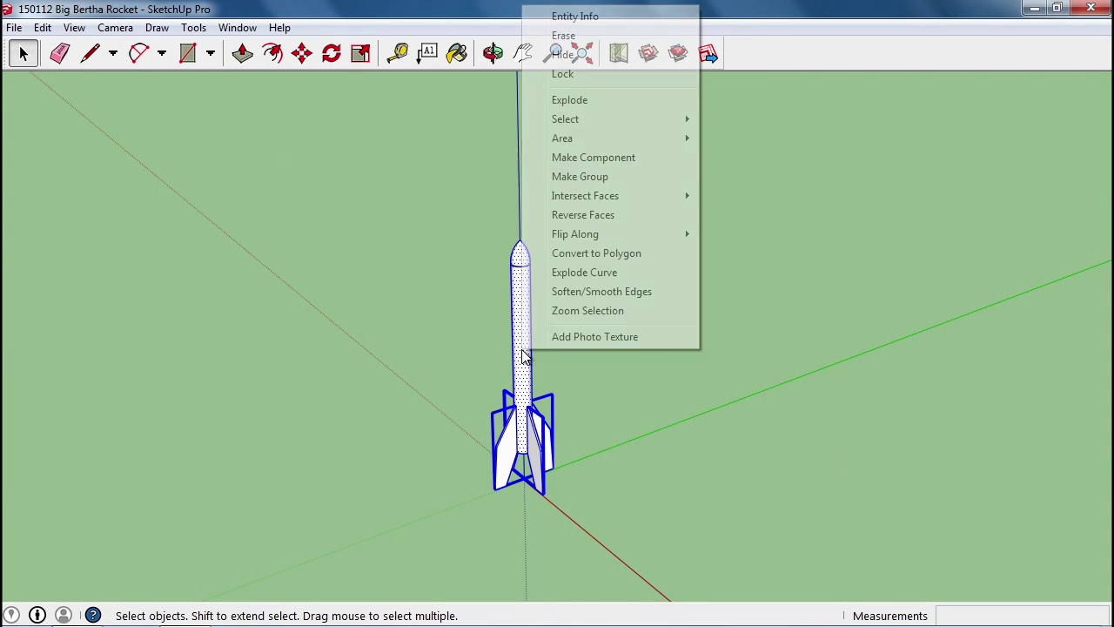
left_click(579, 177)
middle_click_drag(288, 391, 619, 267)
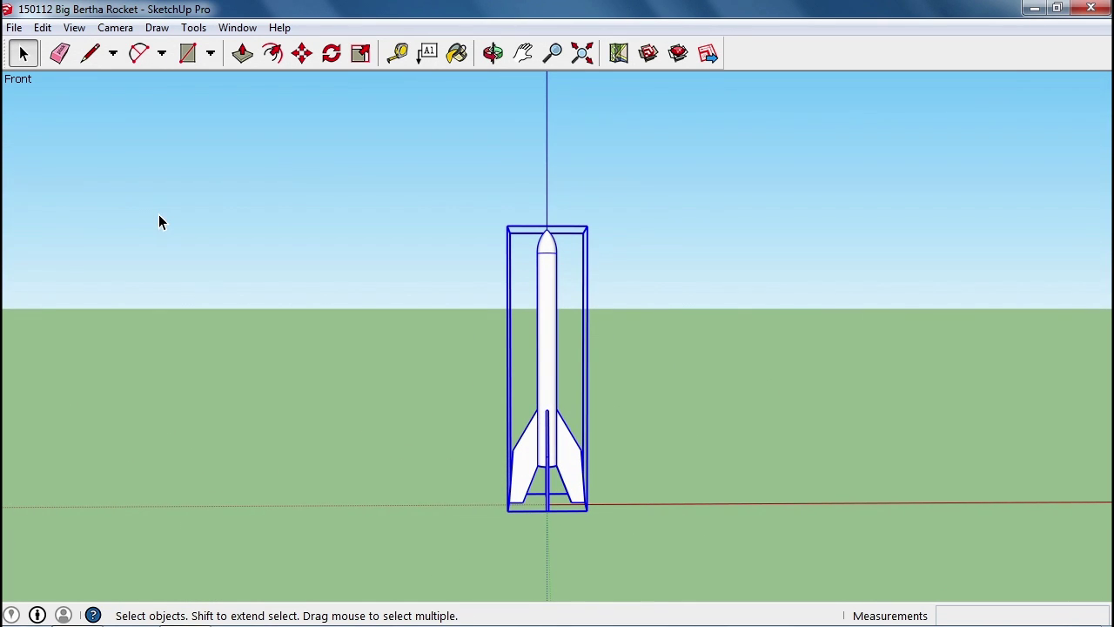